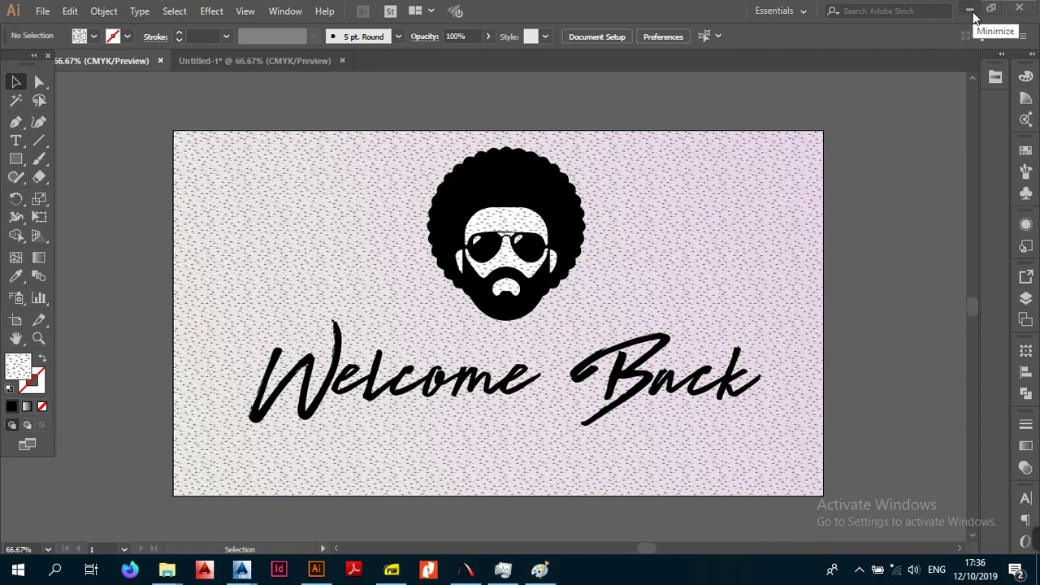
Step: Switch from Illustrator to the Chims Class Room drawing in AutoCAD Civil 3D and bring its roof plans into view
click(970, 11)
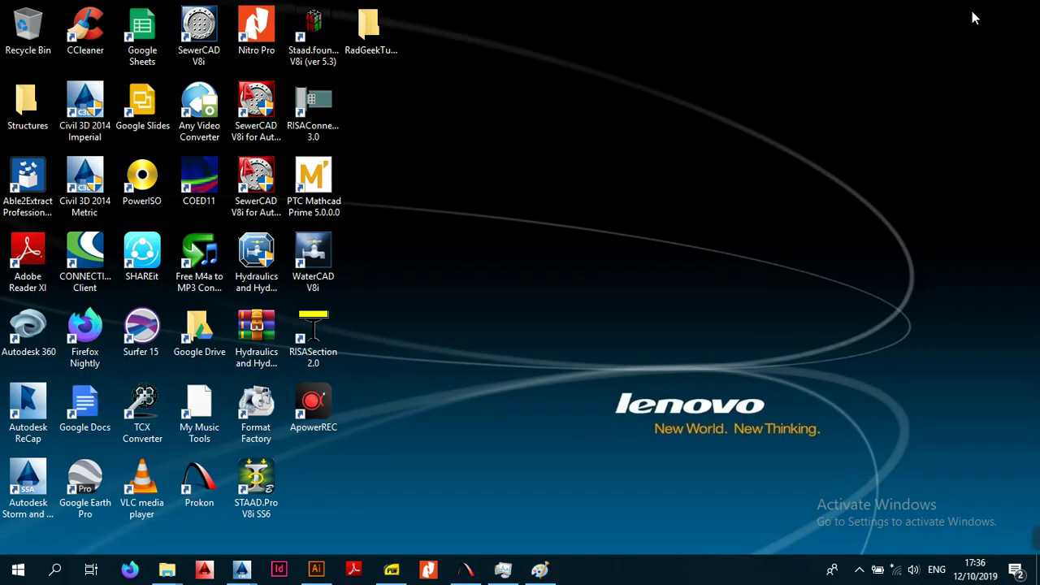
mouse_move(251, 575)
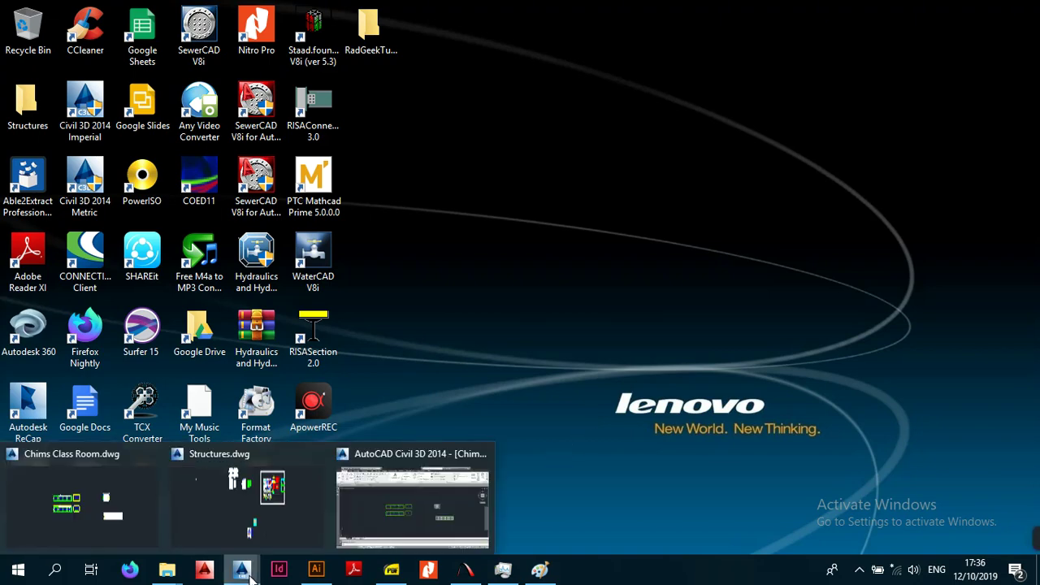
click(134, 516)
scroll(425, 318, up, 2)
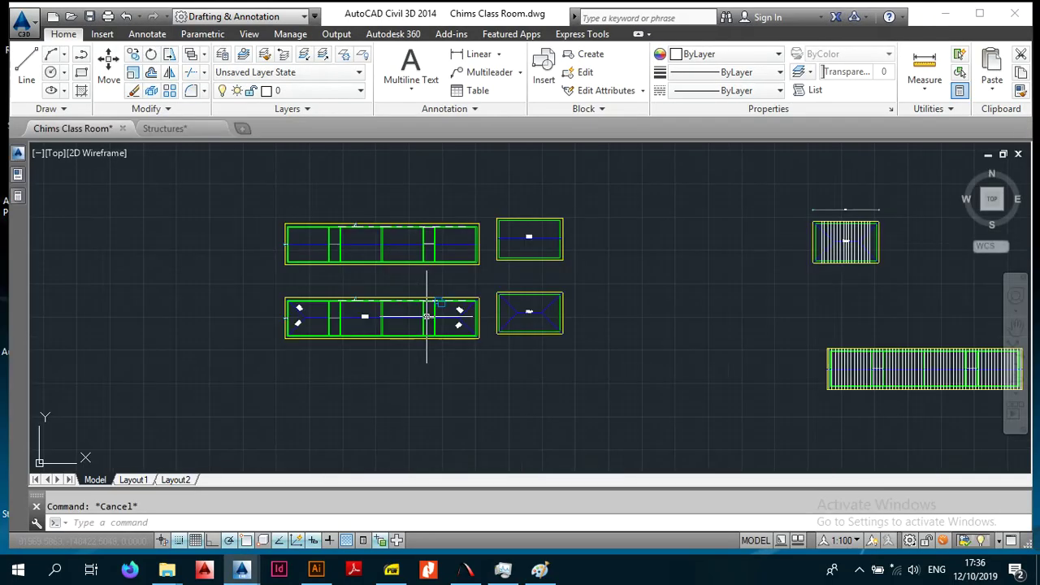
mouse_move(609, 310)
middle_down()
mouse_move(487, 301)
mouse_move(550, 300)
middle_up()
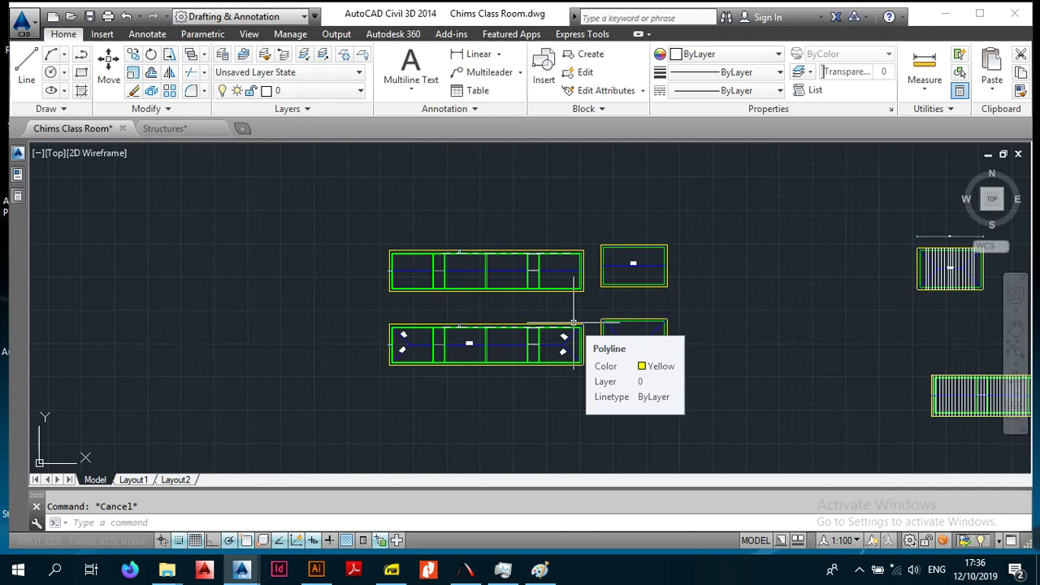
Step: Examine the roof plans and truss details in the Structures drawing alongside the Chims Class Room roof plans, ending on Chims Class Room
click(160, 128)
scroll(683, 276, up, 2)
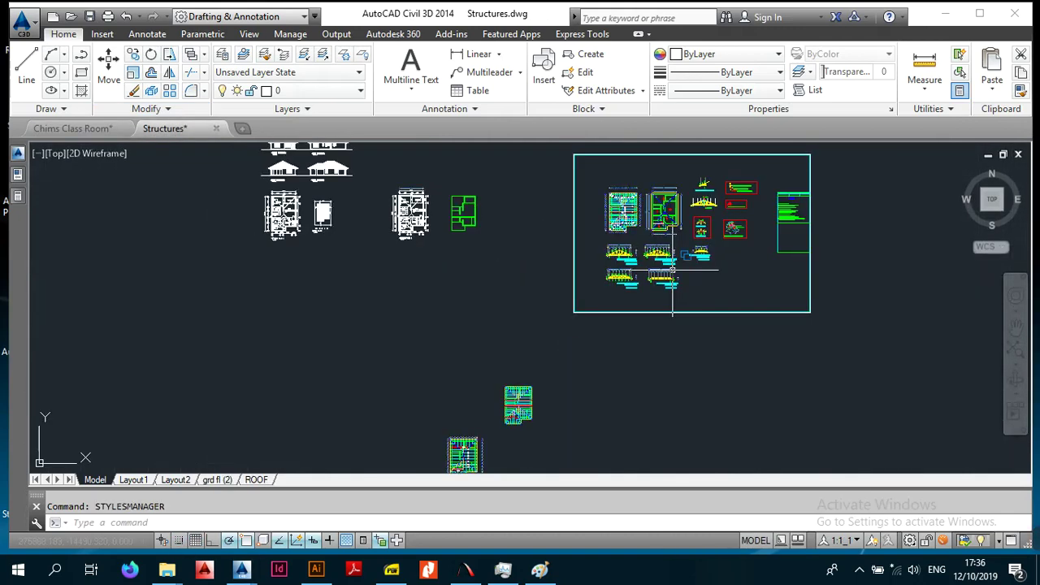
middle_drag(694, 257, 531, 284)
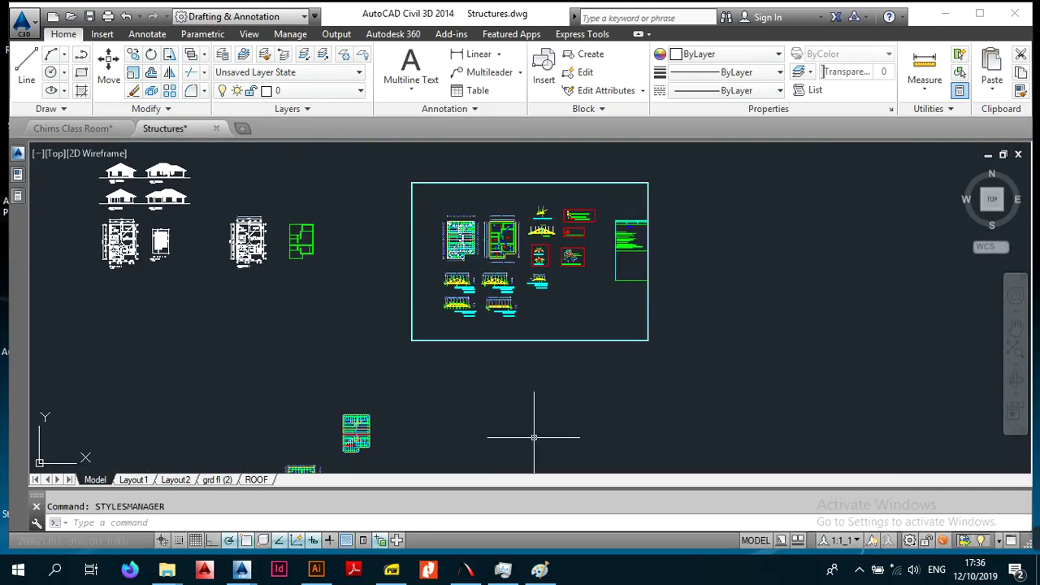
click(77, 128)
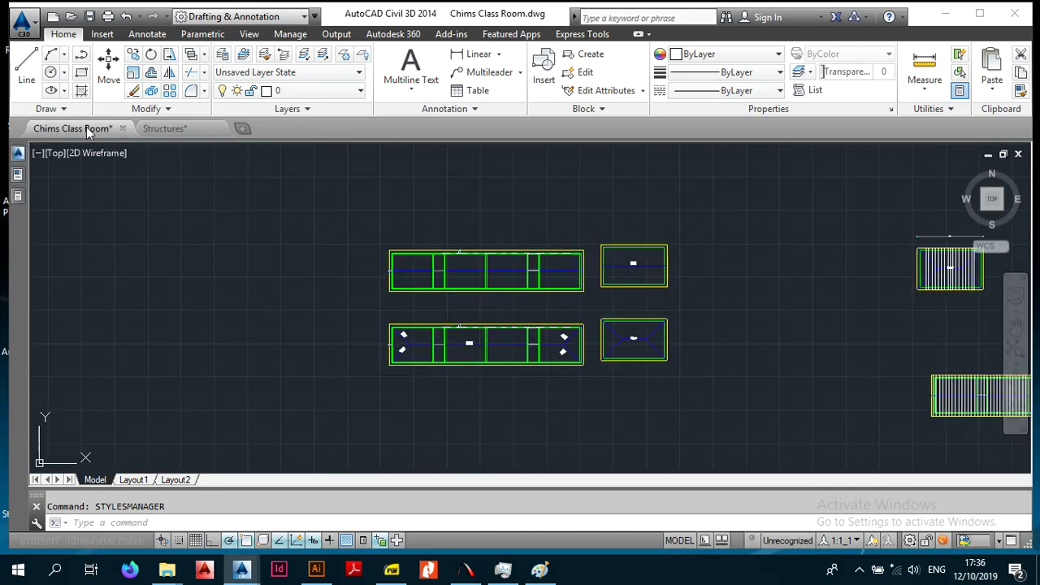
key(Escape)
scroll(461, 342, up, 2)
middle_drag(511, 325, 237, 224)
click(172, 130)
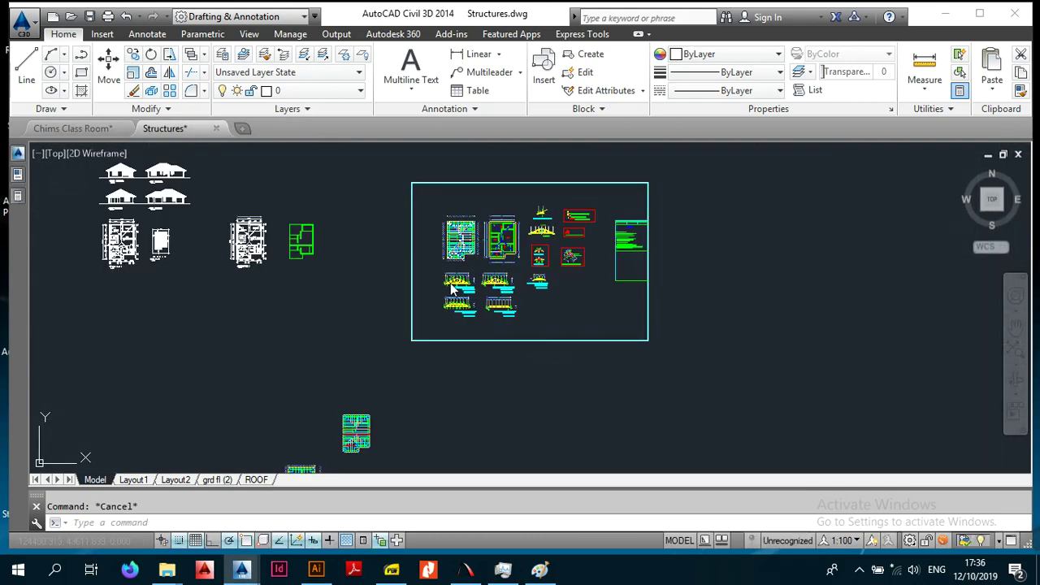
scroll(470, 209, up, 4)
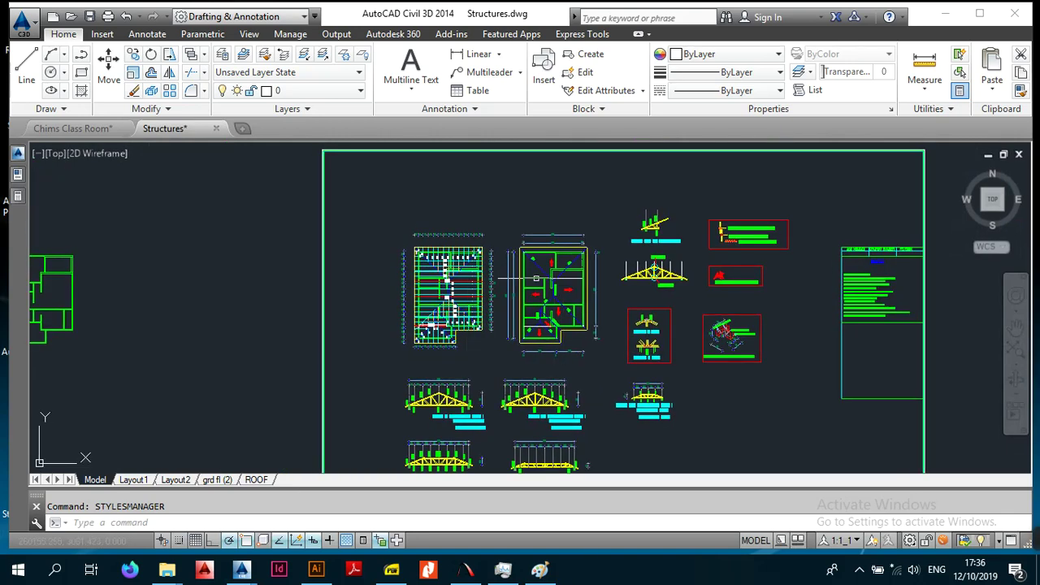
scroll(459, 326, up, 5)
scroll(498, 350, down, 2)
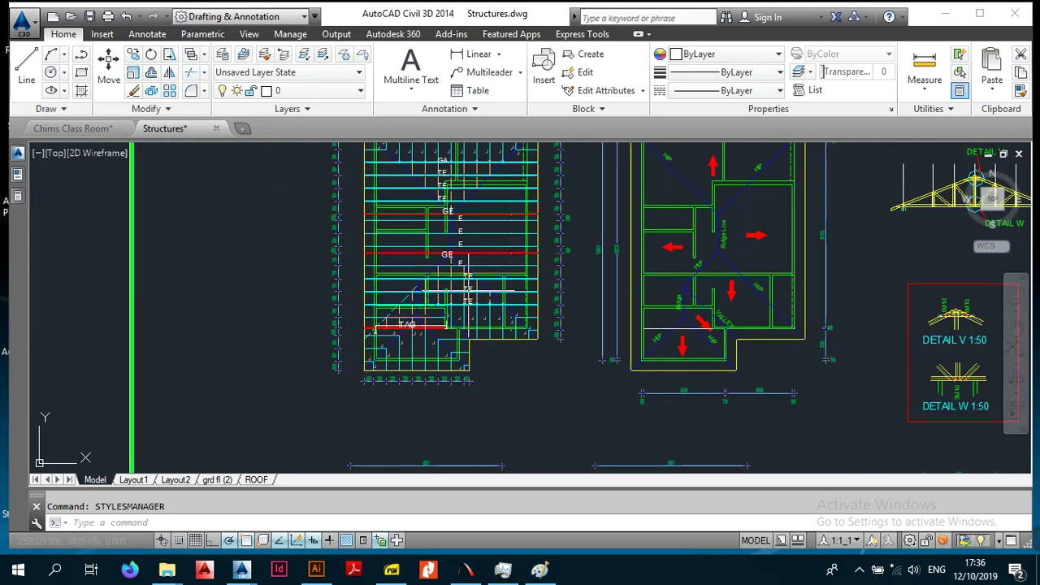
scroll(451, 277, down, 4)
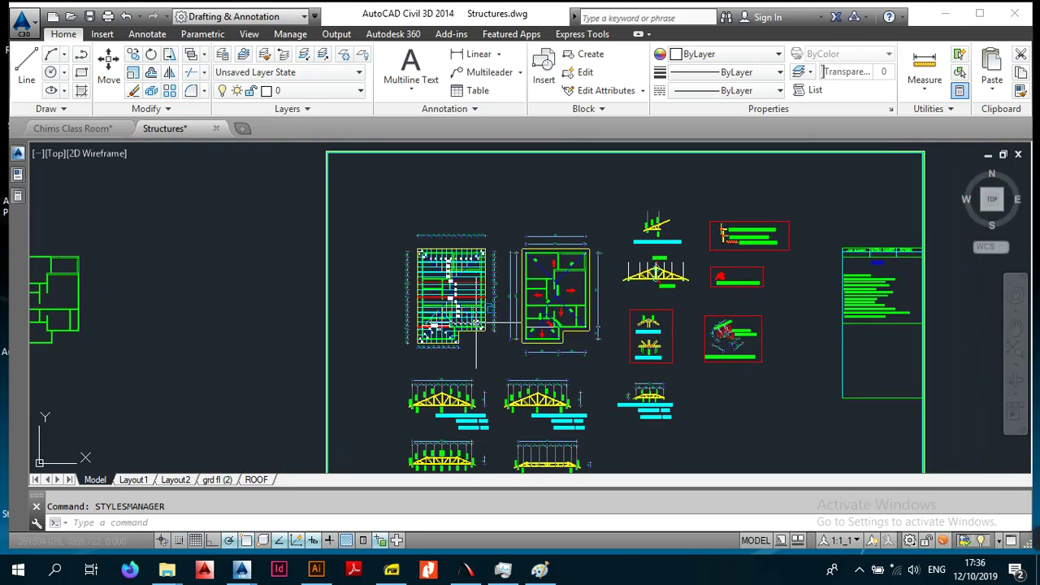
mouse_move(47, 131)
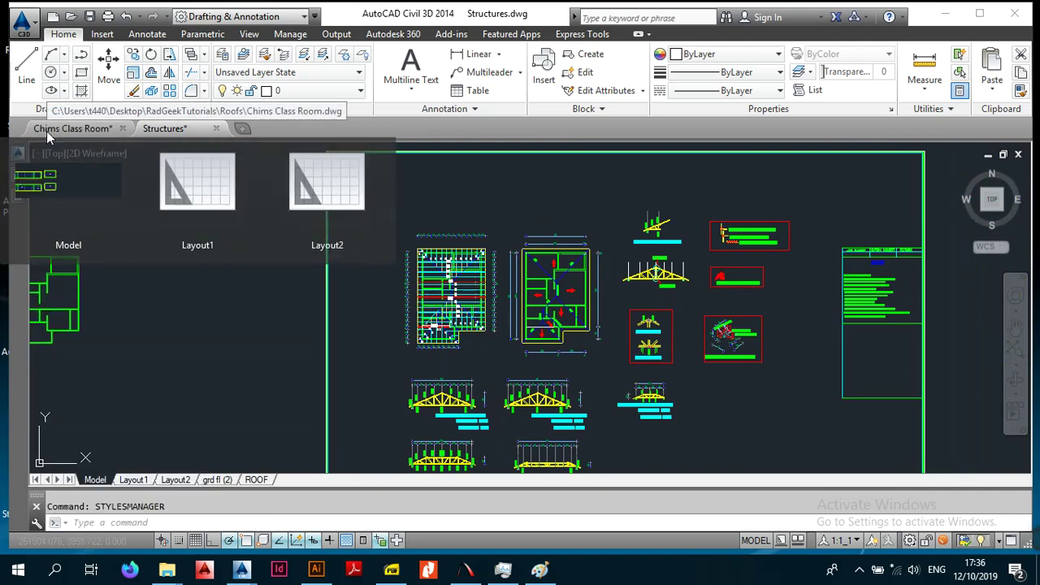
click(46, 131)
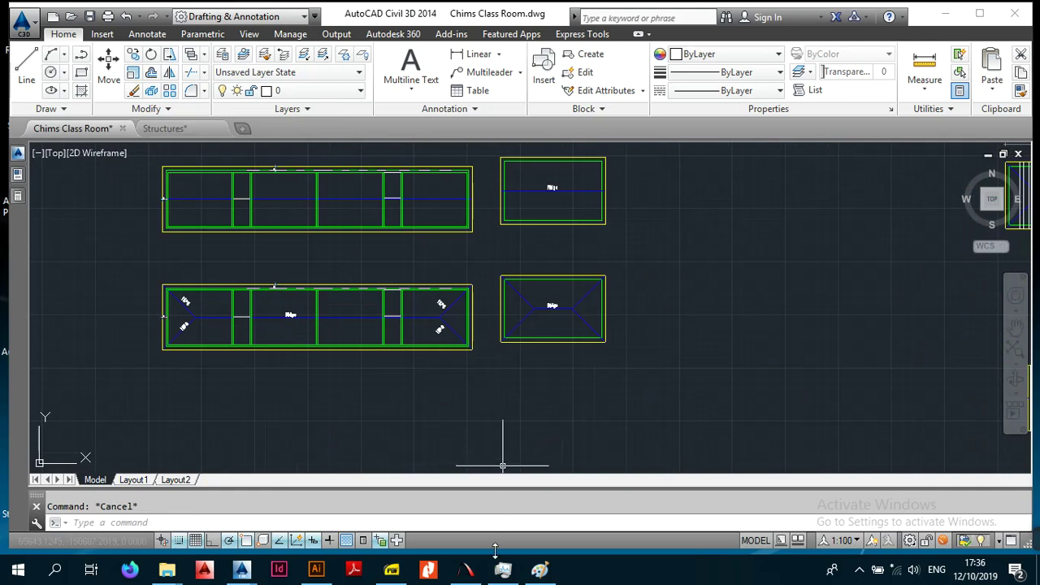
Step: Switch to the 03 Gable Roof image in Paint, circle the 3D house and framing plan, and draw black arrows to the gable wall, roof and trusses
mouse_move(466, 571)
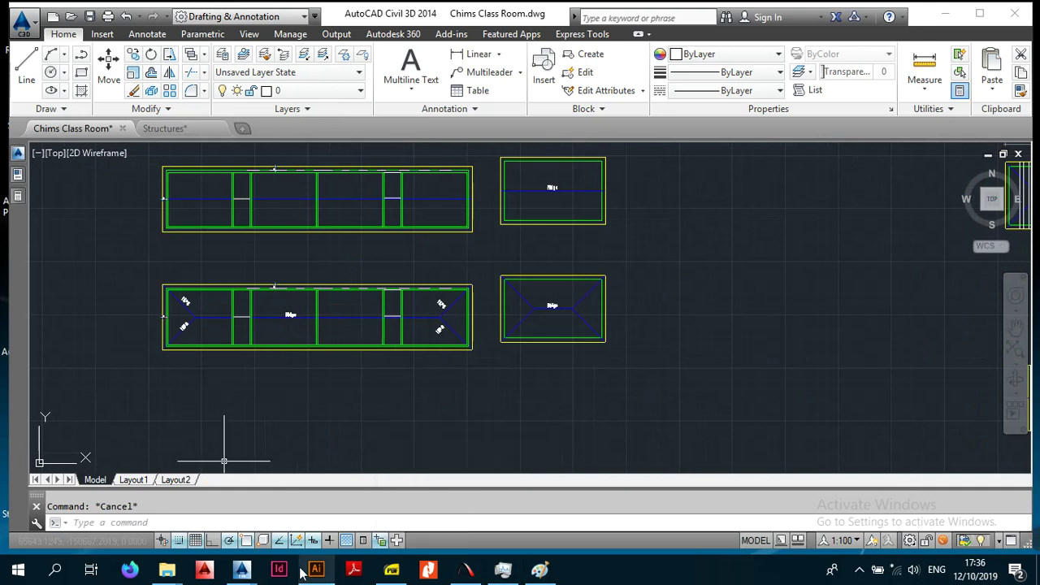
click(540, 570)
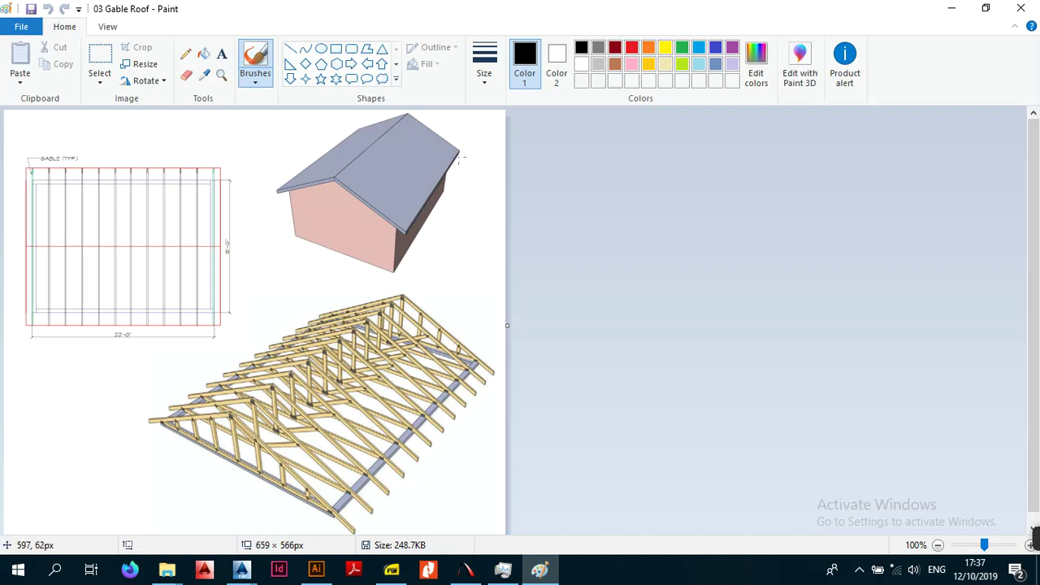
mouse_move(458, 158)
mouse_down()
mouse_move(301, 117)
mouse_move(477, 181)
mouse_move(418, 112)
mouse_up()
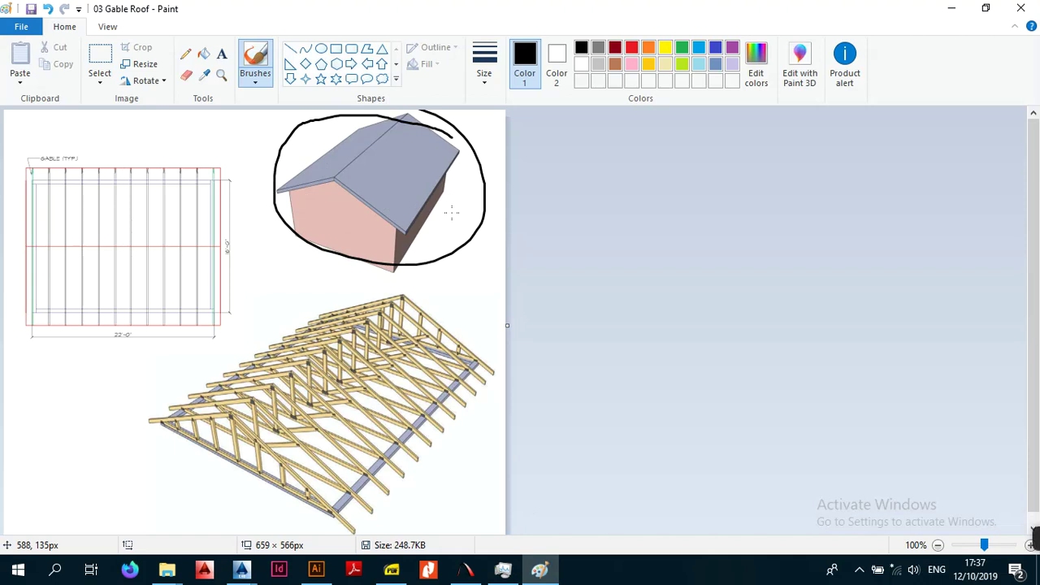
drag(264, 276, 304, 221)
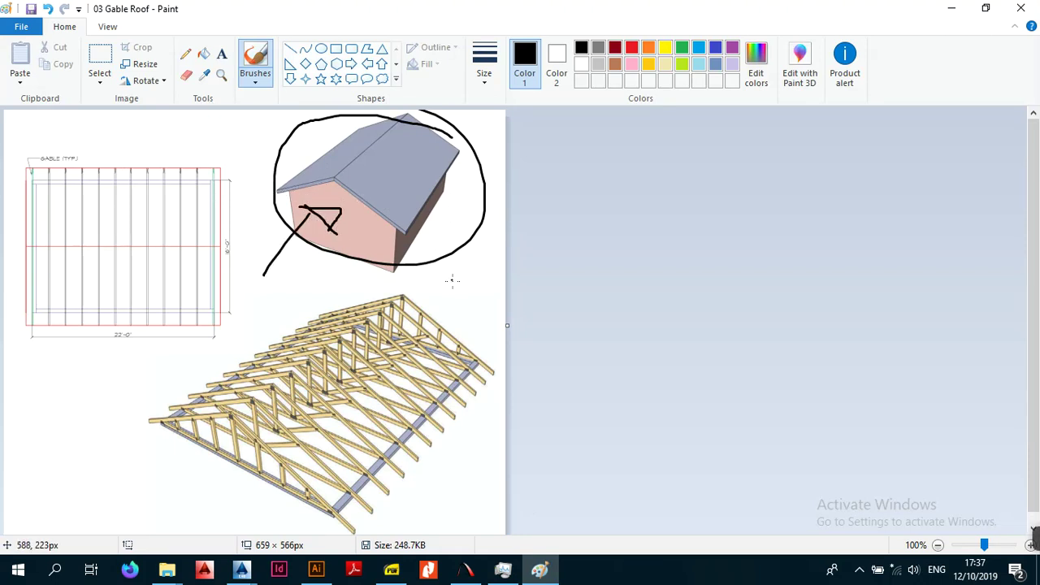
drag(483, 297, 450, 244)
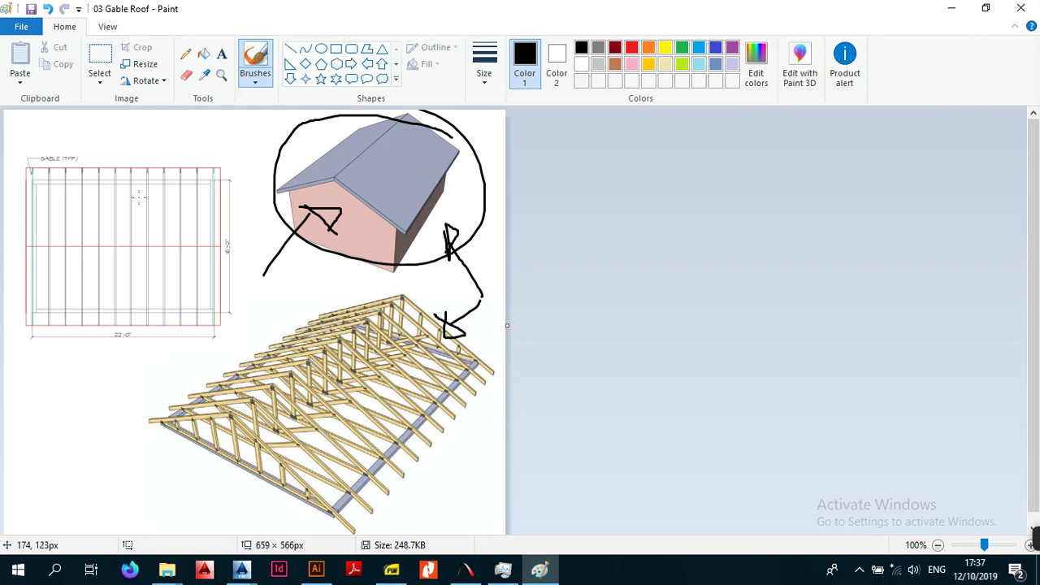
mouse_move(127, 140)
mouse_down()
mouse_move(23, 257)
mouse_move(174, 145)
mouse_move(121, 140)
mouse_up()
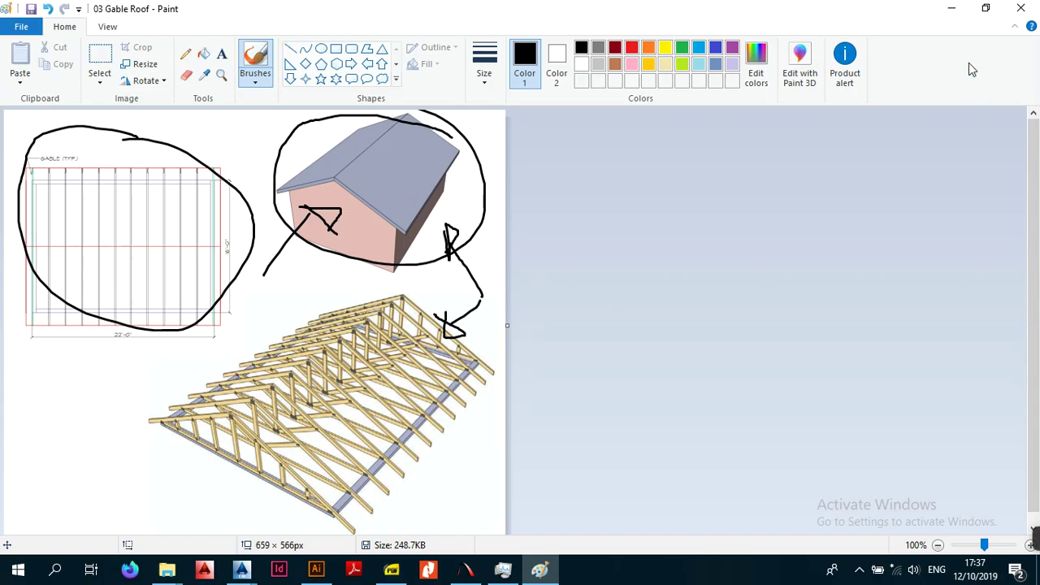
Step: Back in the Chims Class Room drawing, copy the long gable roof plan from its upper-left outline corner to directly below the long hip roof plan
click(949, 8)
middle_drag(349, 332, 485, 333)
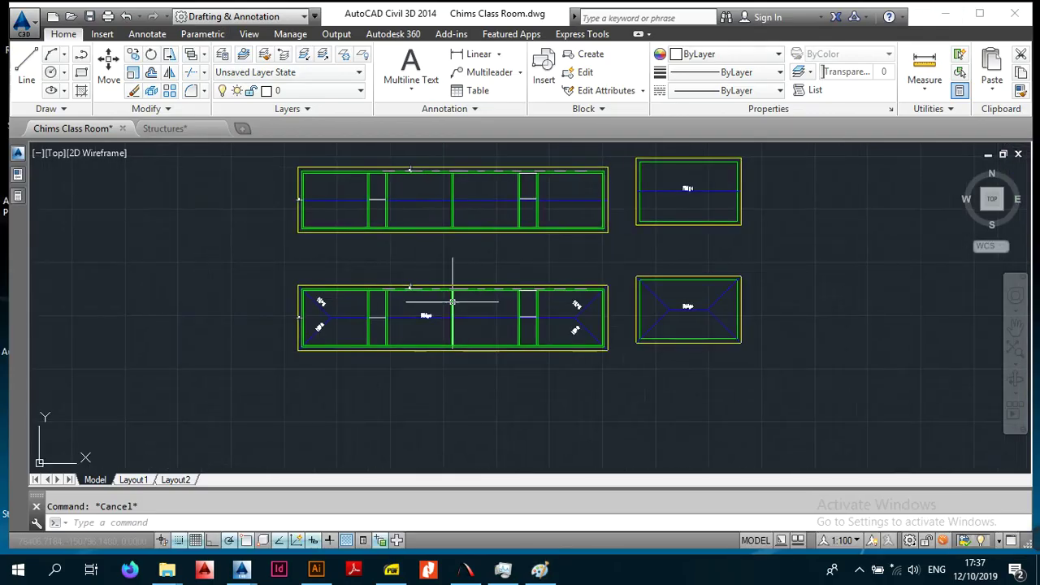
middle_drag(291, 197, 277, 251)
click(257, 195)
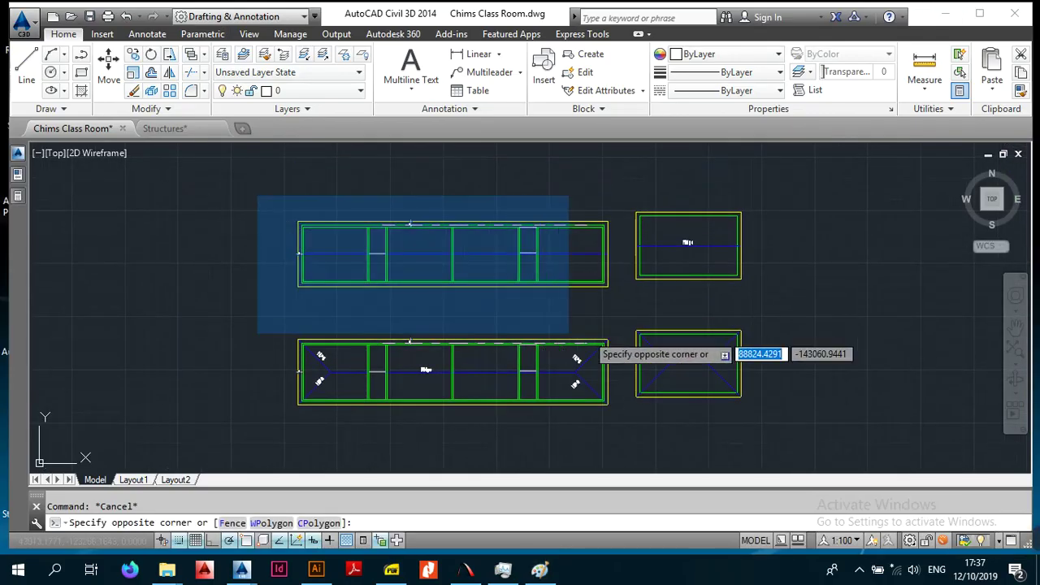
click(615, 324)
click(63, 33)
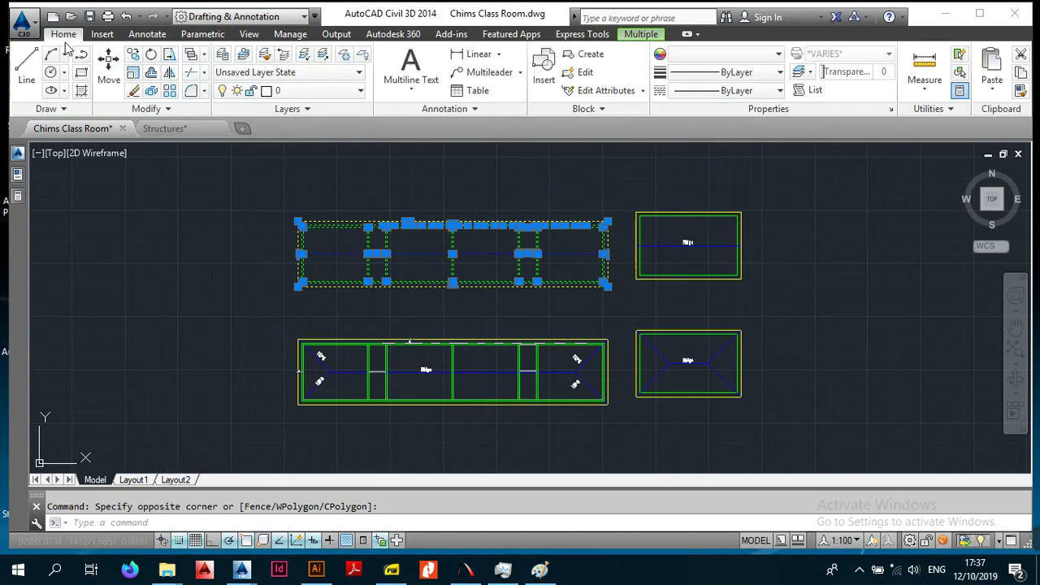
click(135, 72)
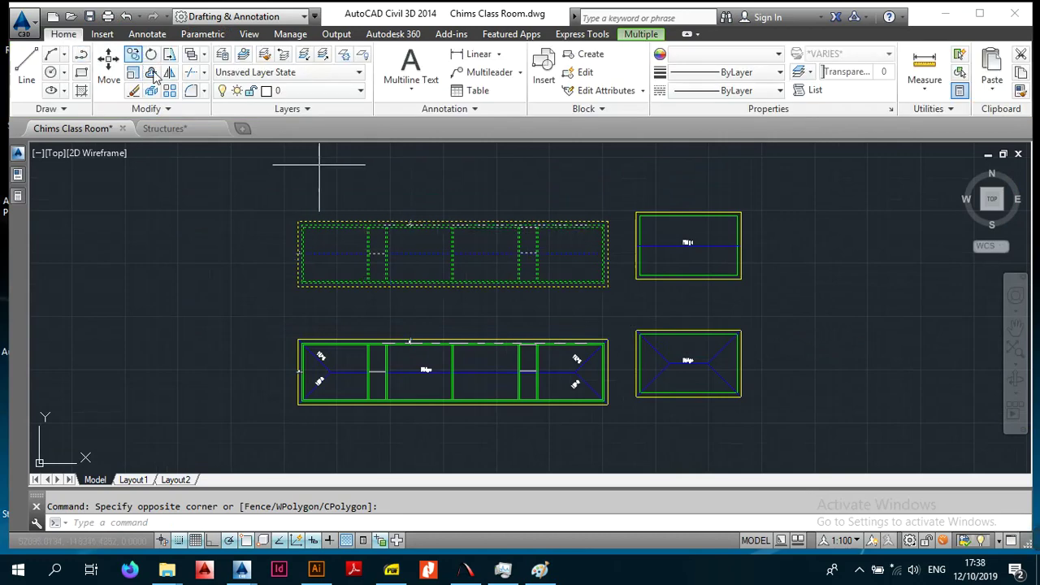
click(298, 221)
middle_drag(344, 274, 330, 65)
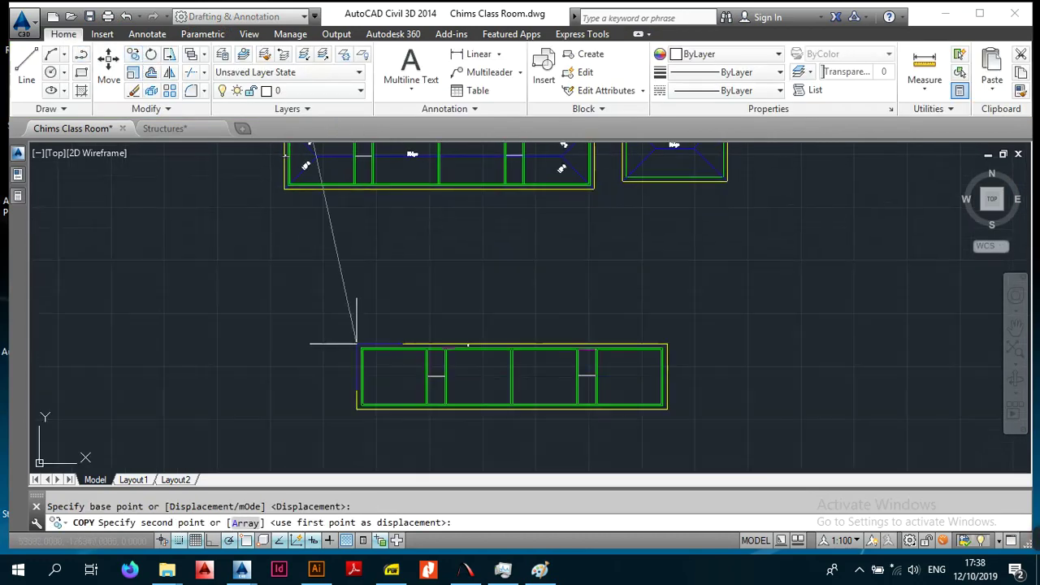
click(283, 262)
key(Escape)
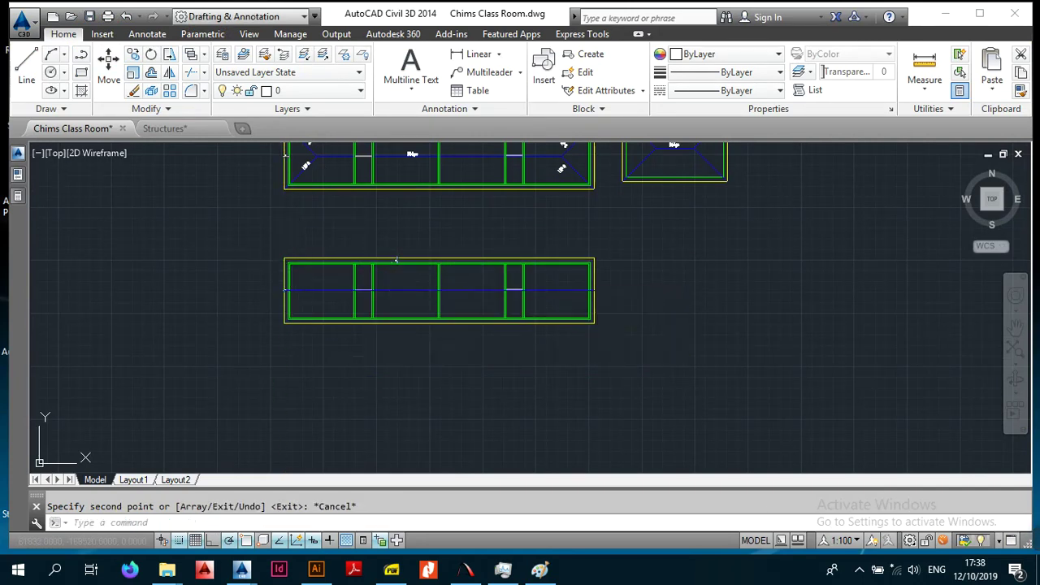
Step: Examine the copied gable roof plan, the hip and ridge lines of the neighbouring plans, and the classroom floor plan, elevations and cross-section
middle_drag(407, 281, 407, 341)
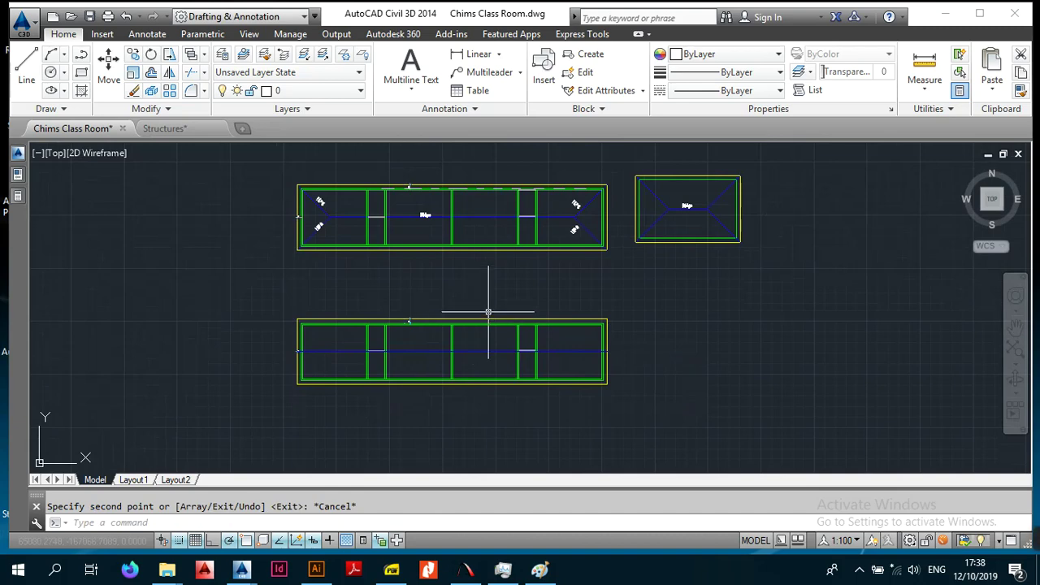
middle_drag(664, 228, 599, 309)
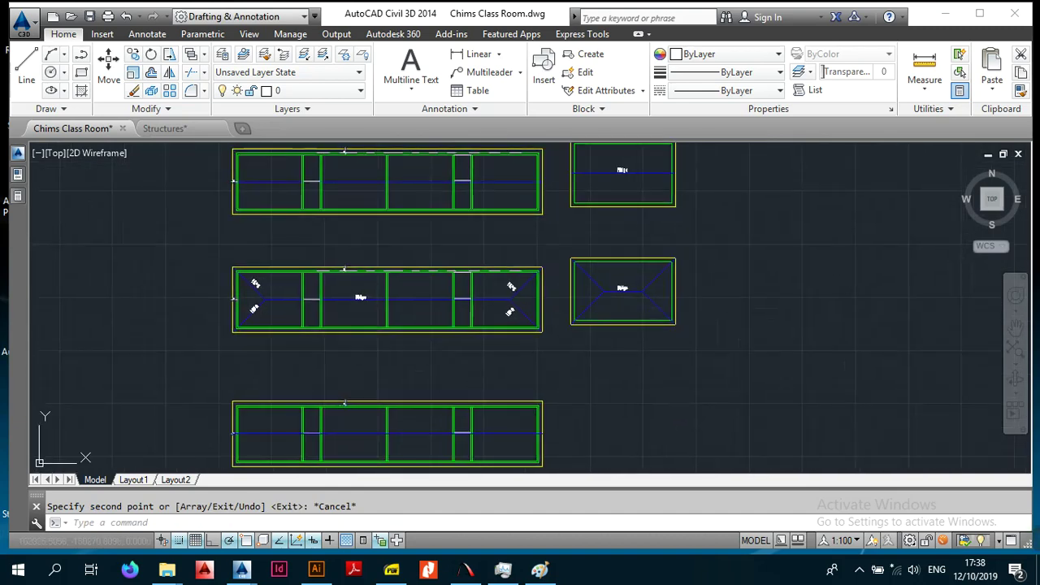
middle_drag(675, 282, 635, 260)
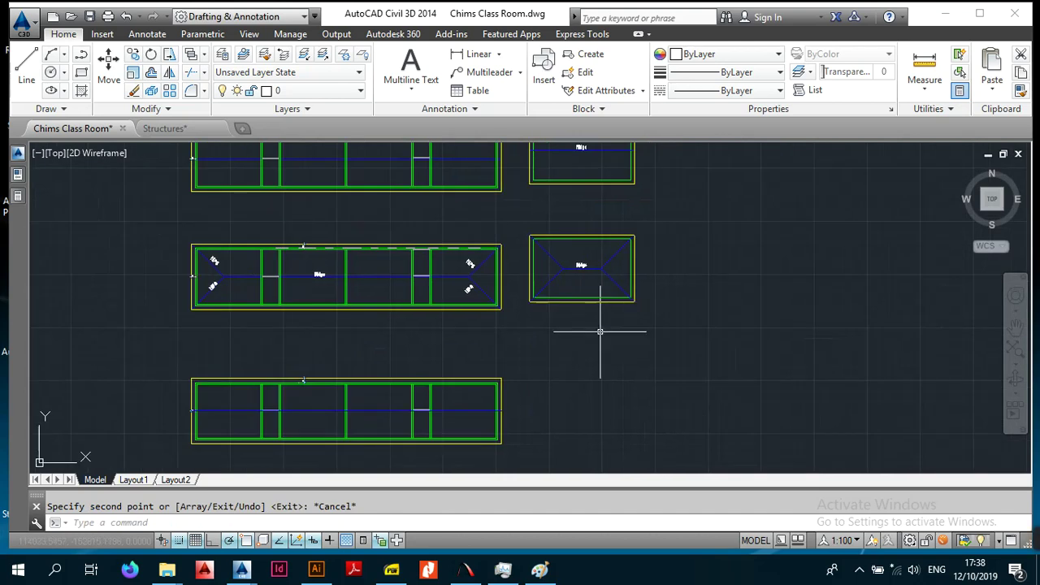
scroll(569, 348, down, 2)
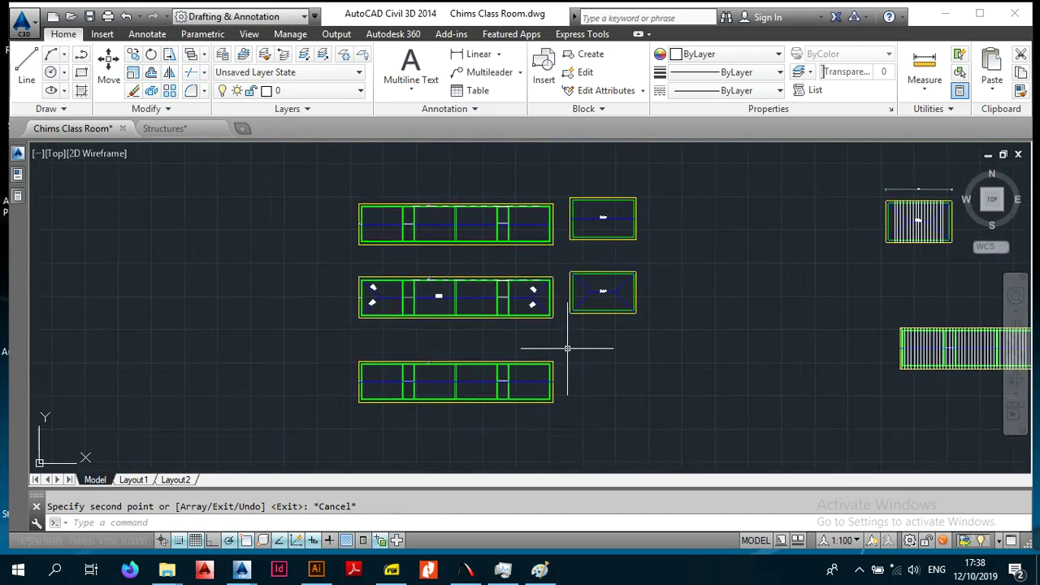
scroll(567, 346, up, 5)
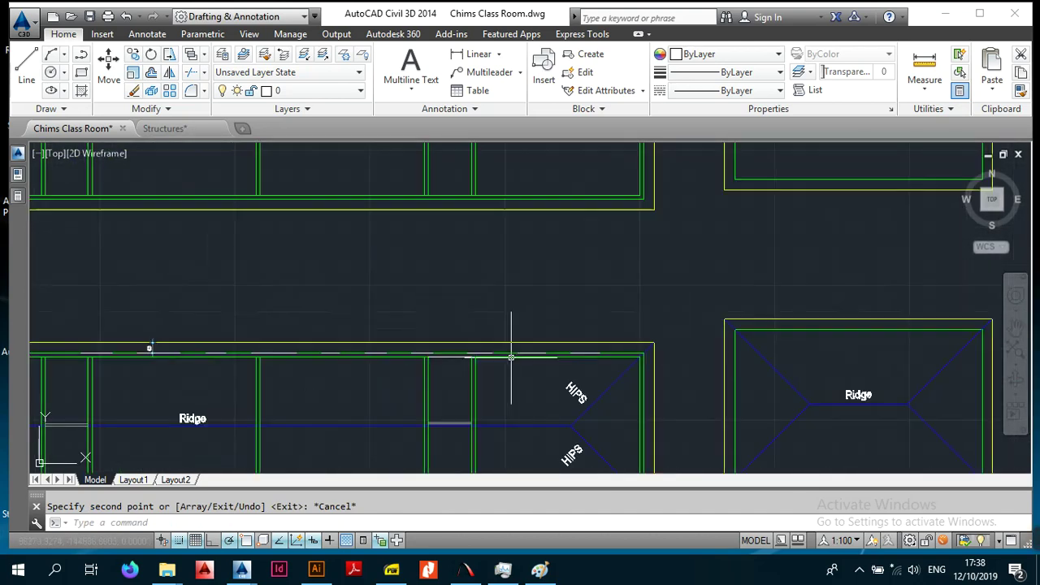
scroll(149, 348, down, 6)
mouse_move(482, 274)
middle_down()
mouse_move(493, 379)
mouse_move(431, 417)
middle_up()
scroll(487, 390, up, 8)
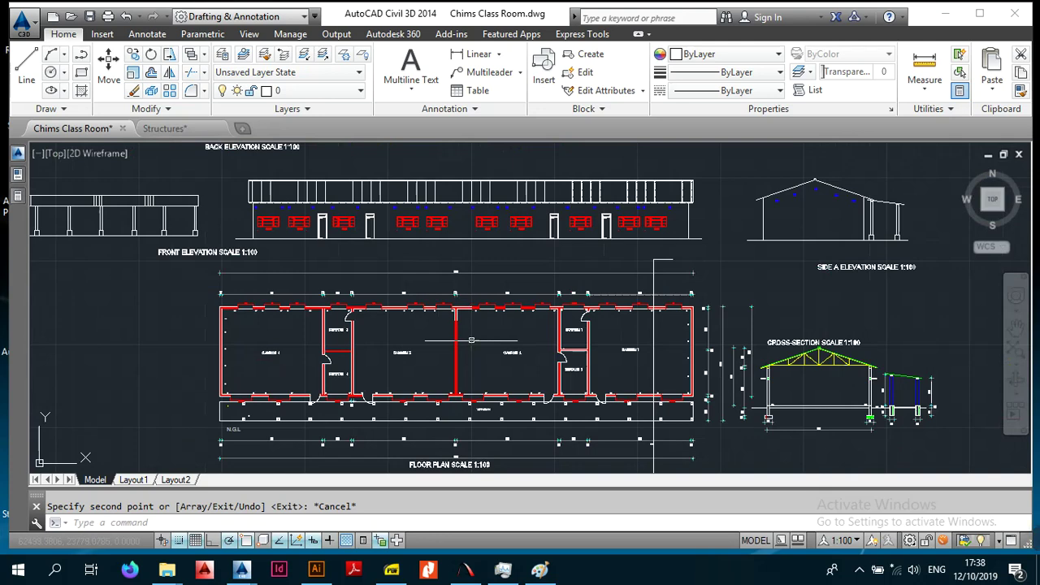
scroll(471, 339, down, 6)
middle_drag(466, 436, 388, 332)
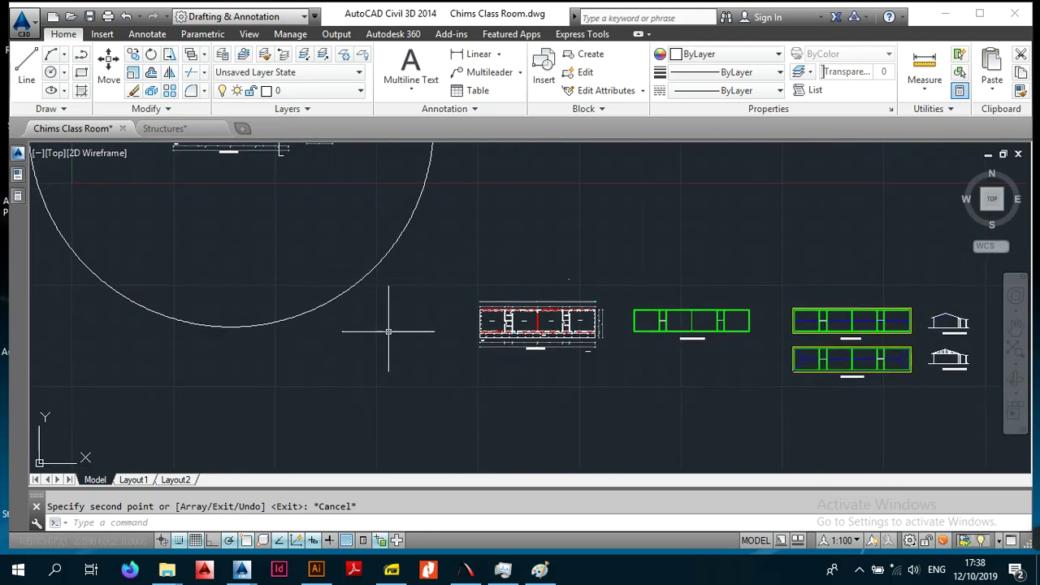
scroll(389, 332, up, 8)
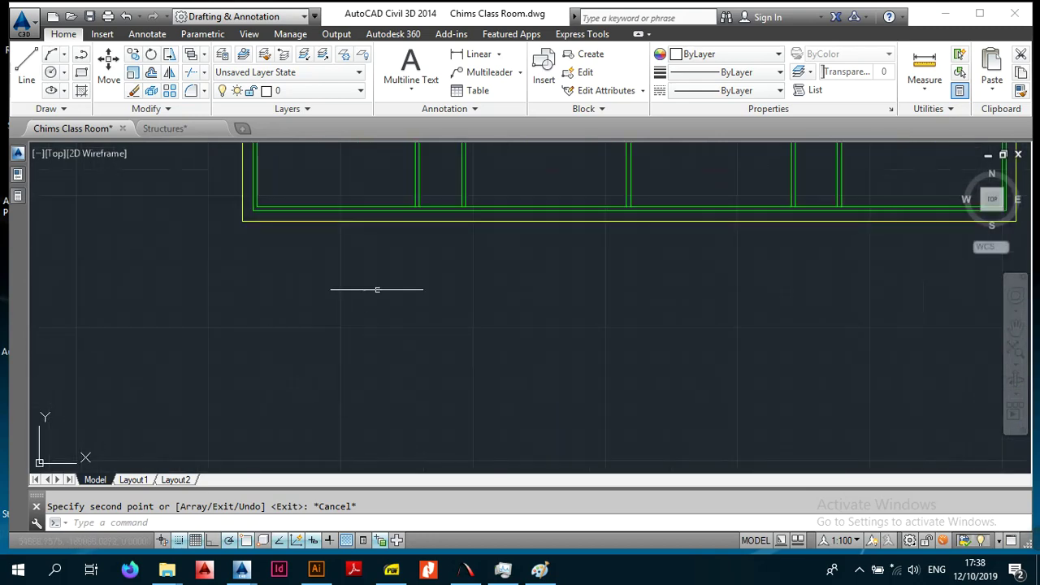
scroll(377, 289, down, 5)
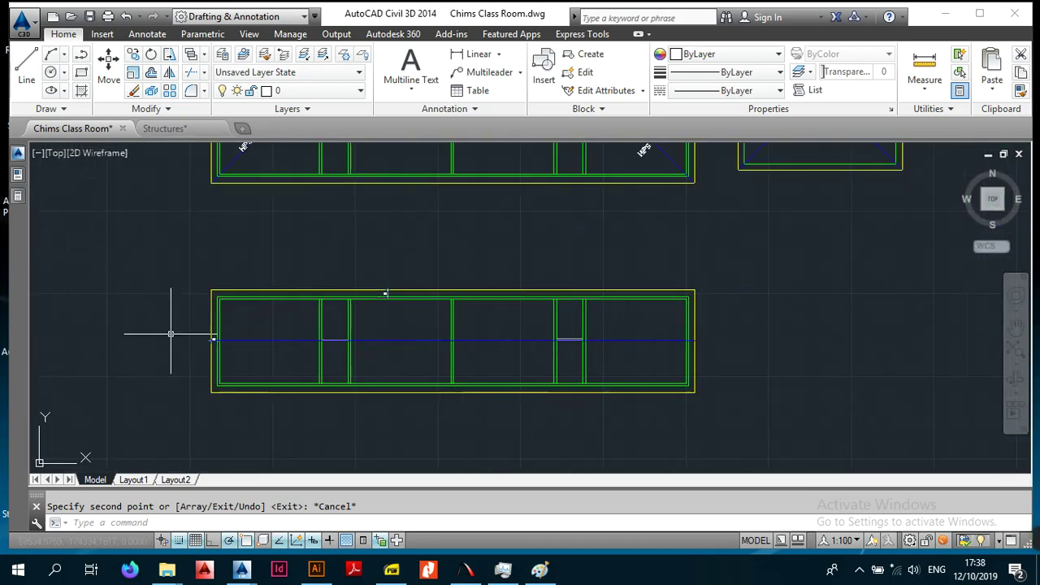
scroll(251, 316, up, 3)
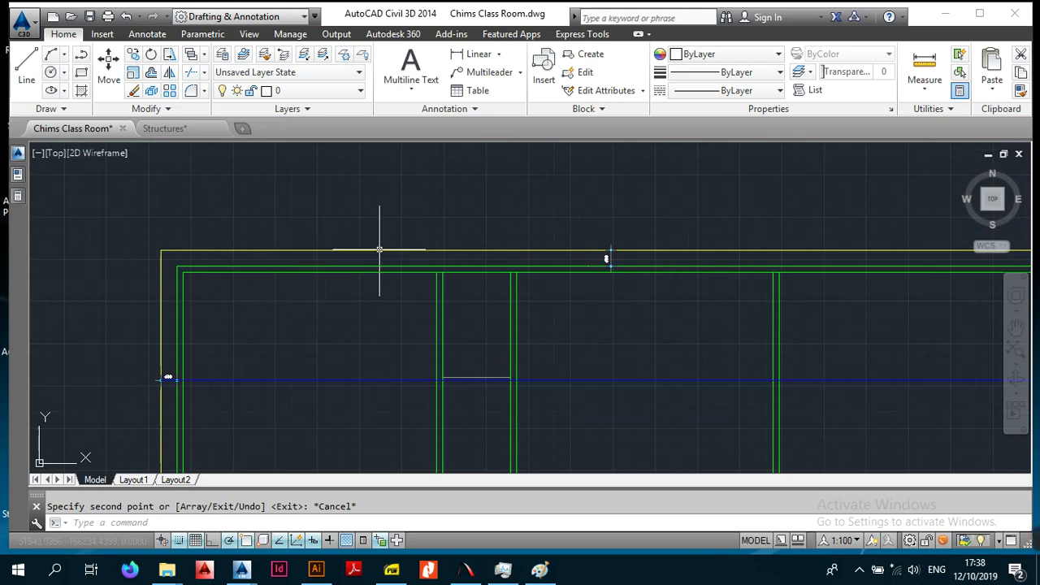
Step: Delete the blue ridge line running lengthwise through the copied gable roof plan
scroll(379, 250, down, 3)
scroll(243, 301, up, 4)
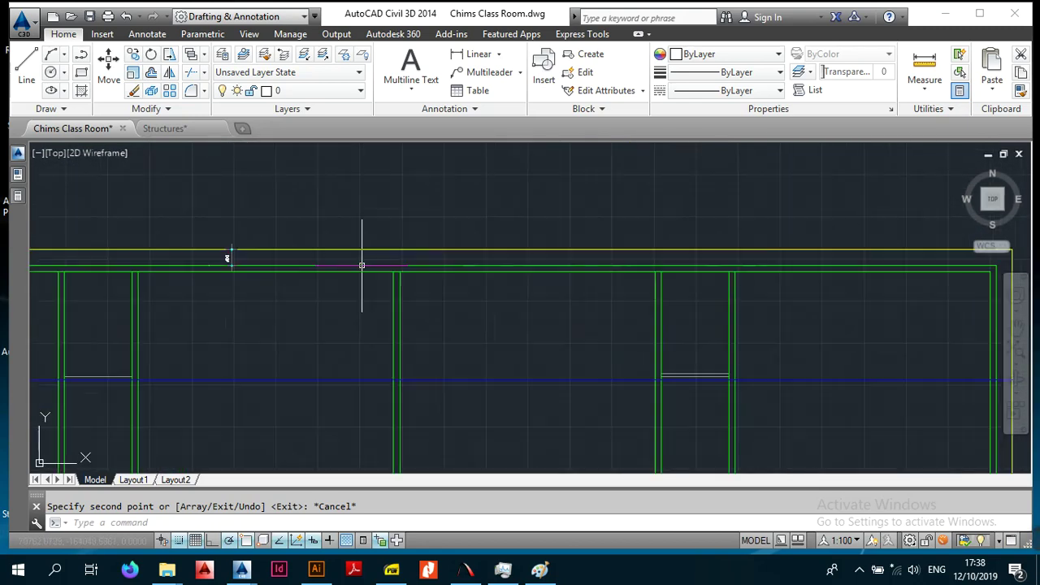
scroll(362, 265, up, 2)
scroll(296, 263, up, 3)
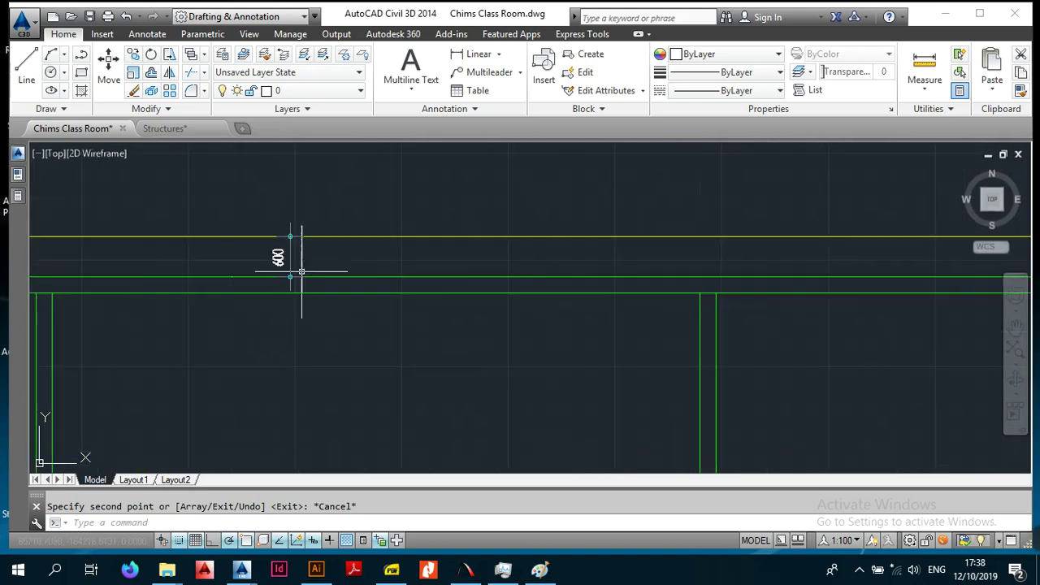
scroll(293, 272, up, 2)
scroll(290, 277, down, 2)
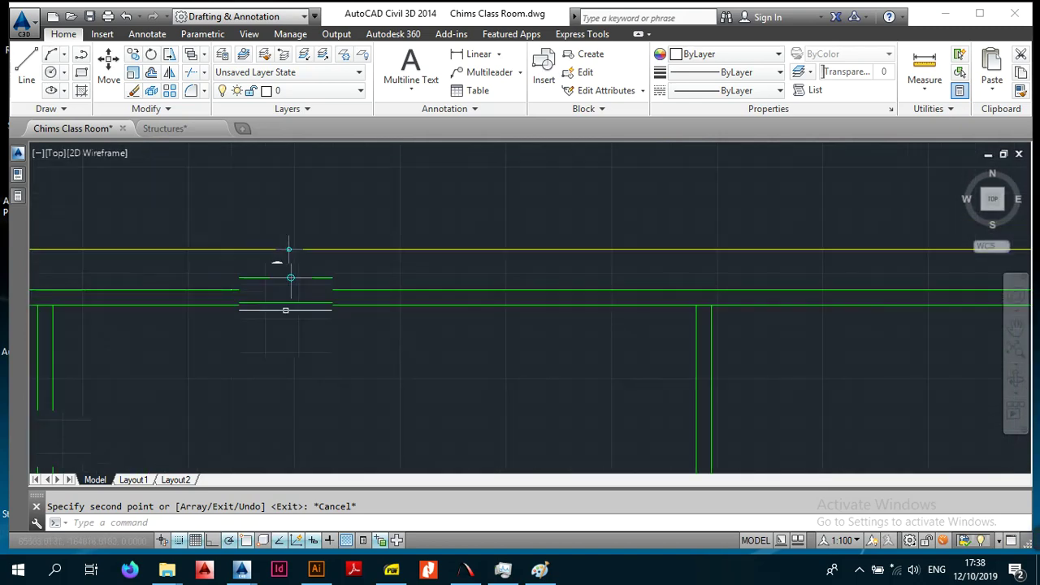
scroll(290, 277, down, 5)
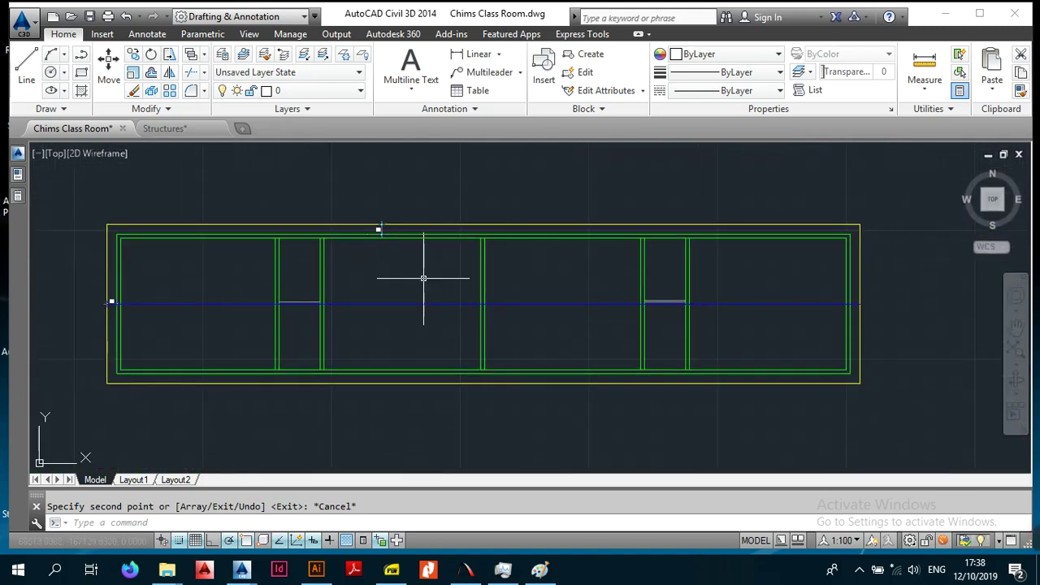
click(419, 288)
click(397, 319)
key(Delete)
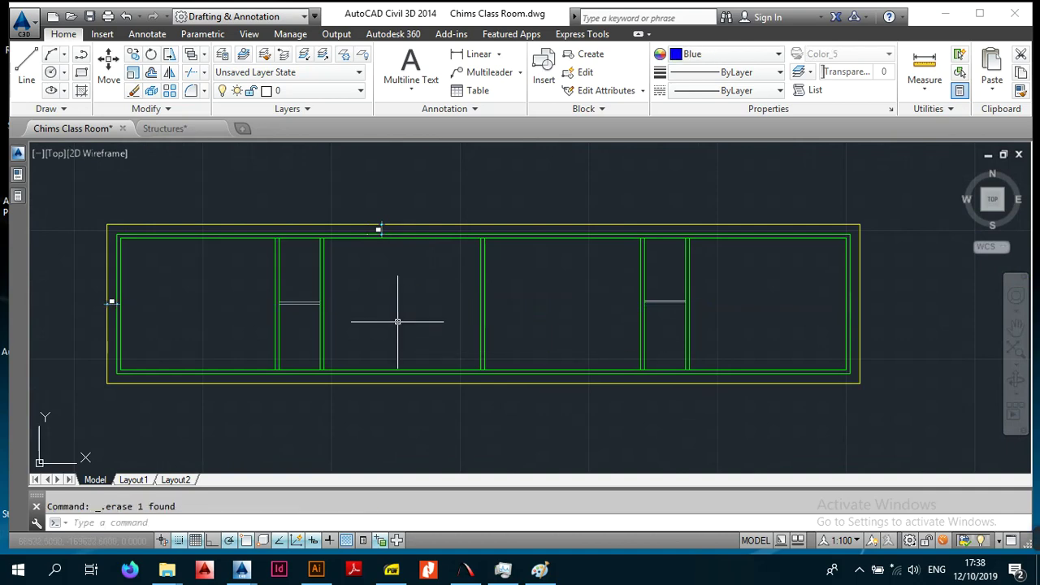
click(26, 66)
key(Escape)
Step: Delete the two overhang dimensions on the left and upper edges of the copied gable roof plan
scroll(110, 308, up, 4)
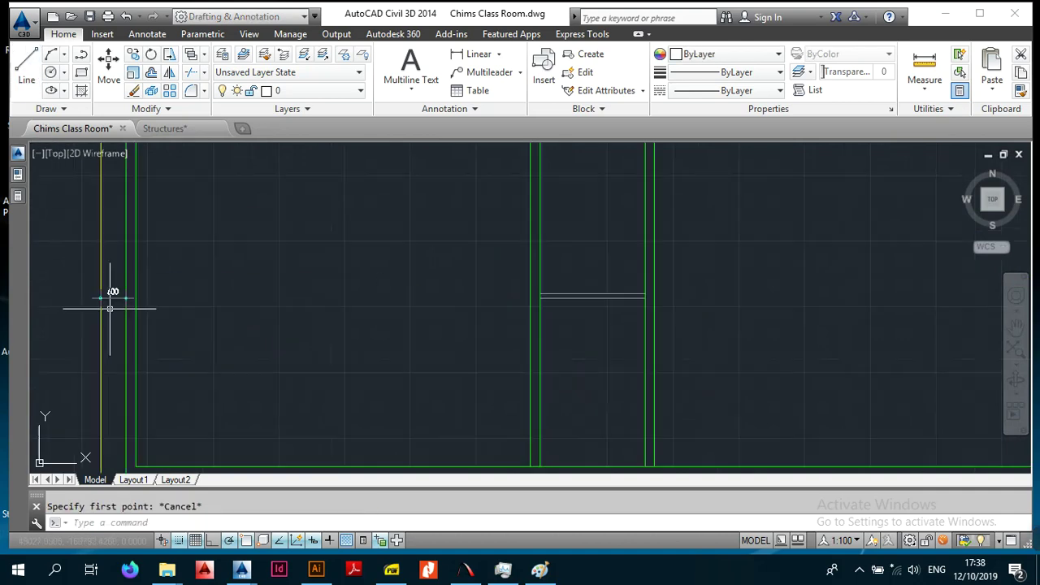
click(109, 291)
key(Delete)
scroll(106, 302, down, 4)
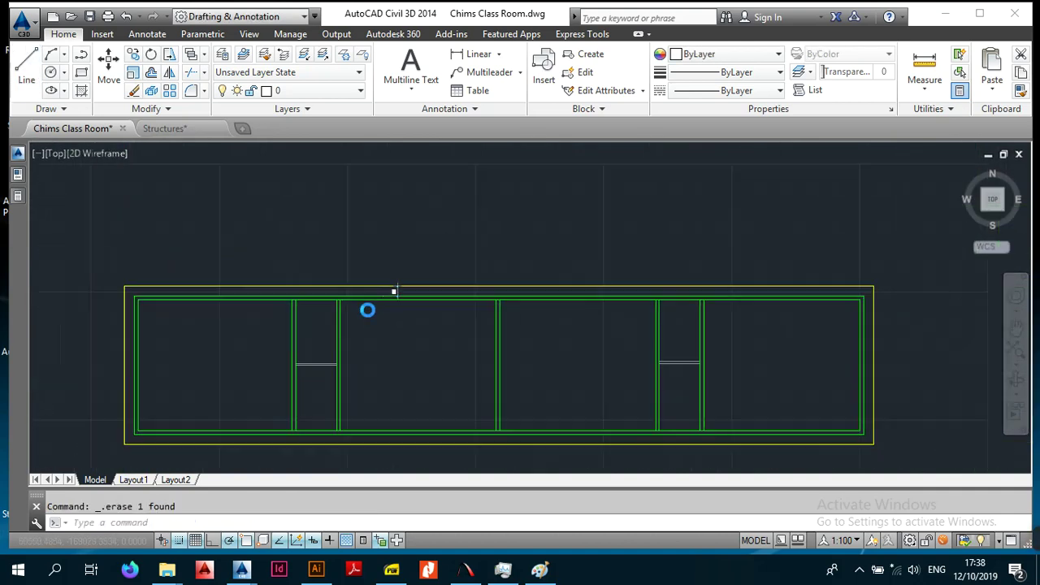
scroll(393, 291, up, 5)
click(360, 284)
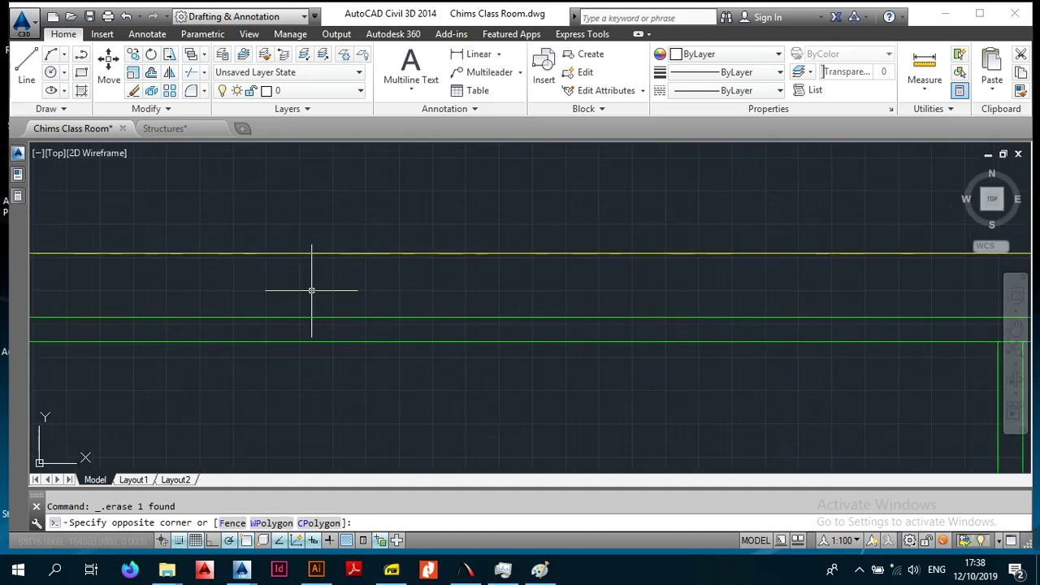
key(Escape)
scroll(316, 353, down, 6)
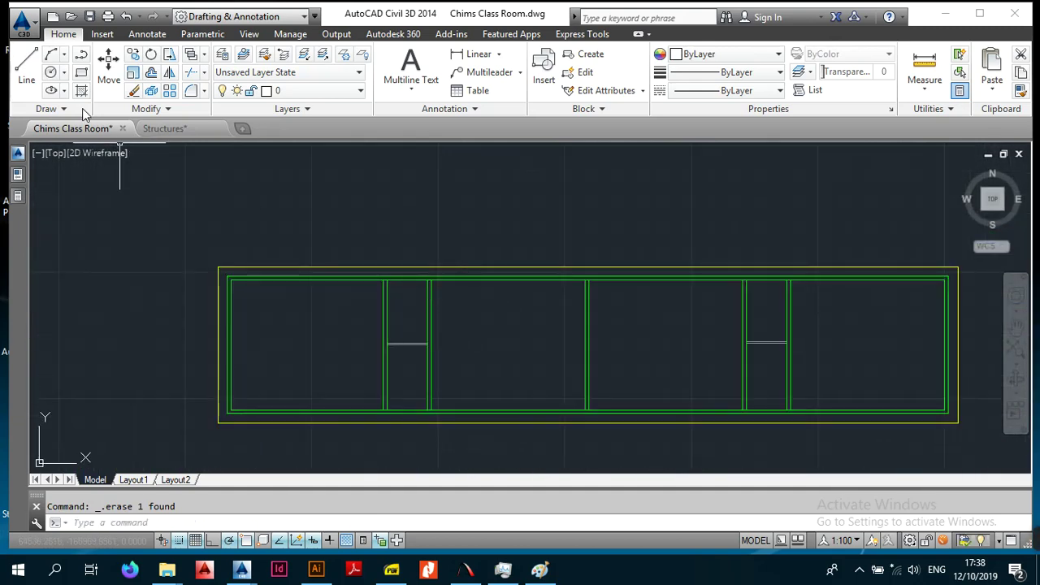
Step: Draw a horizontal ridge line from the midpoint of the roof outline's left edge perpendicular to its right edge
click(27, 65)
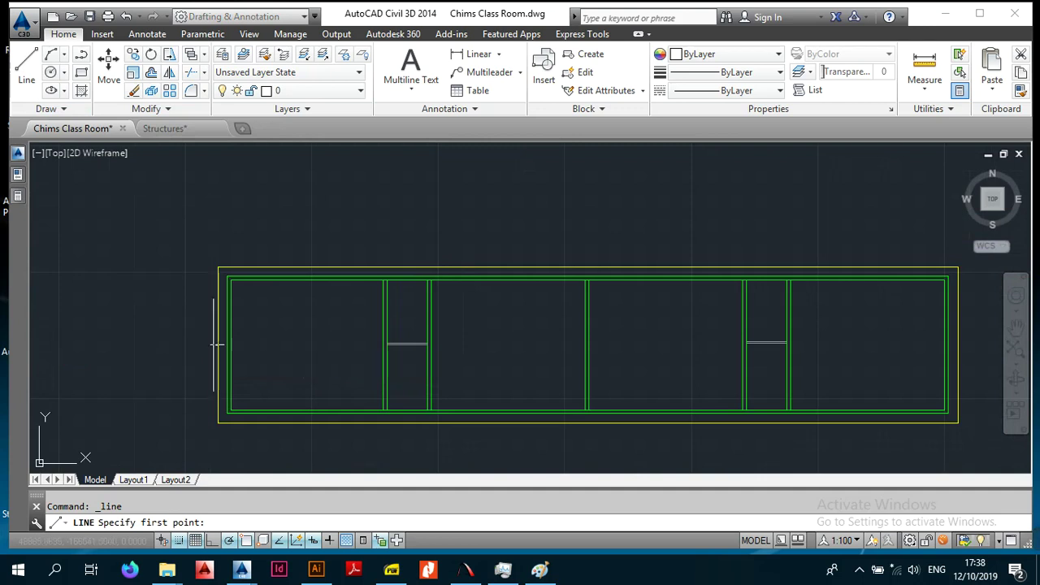
click(218, 345)
middle_drag(629, 348, 464, 325)
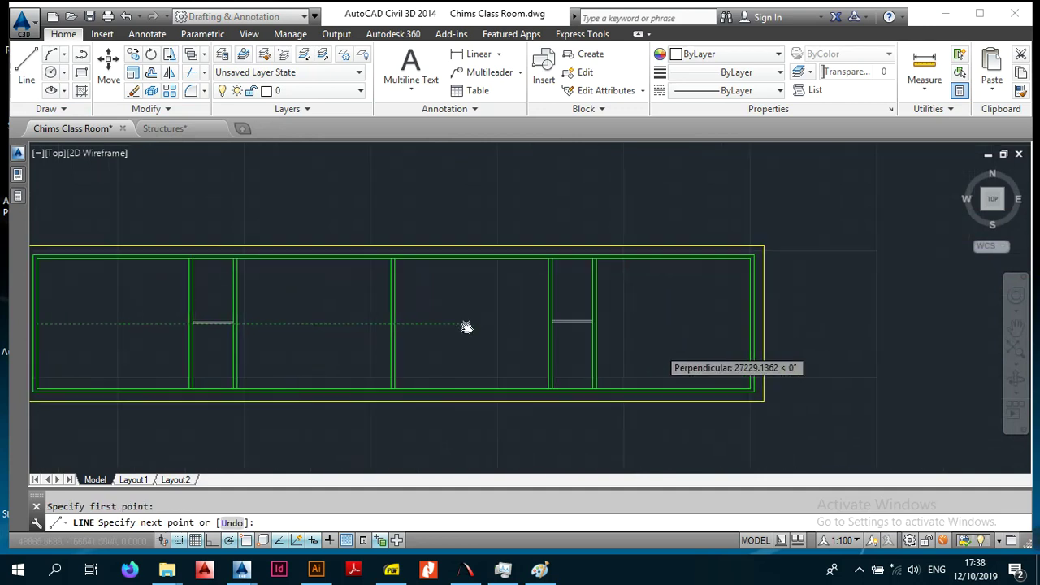
click(762, 325)
key(Escape)
scroll(580, 325, down, 3)
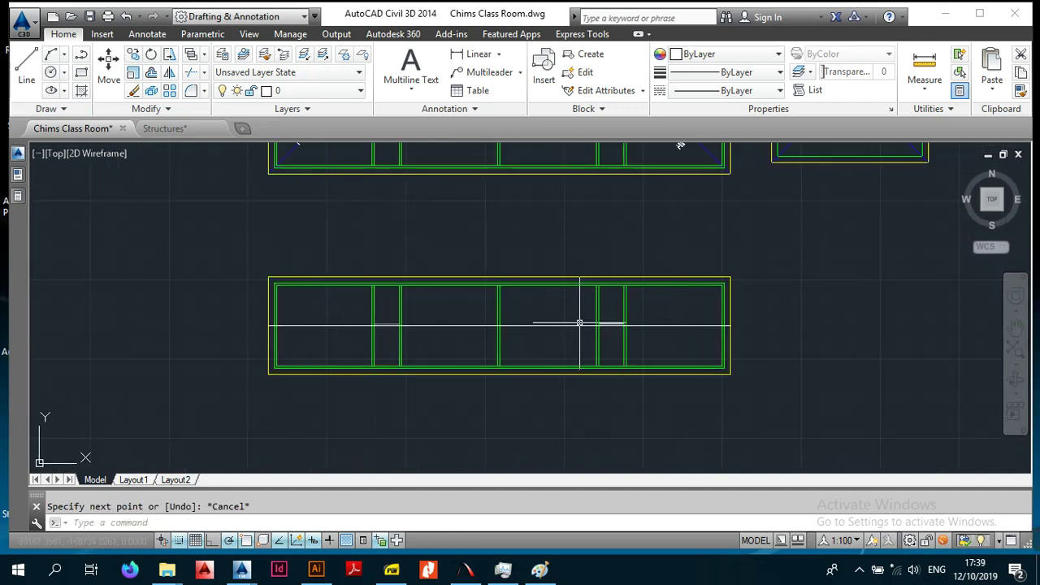
Step: Match the properties of the new ridge line to the blue ridge line in the long hip roof plan above
text(ma)
key(Return)
middle_drag(527, 175, 515, 265)
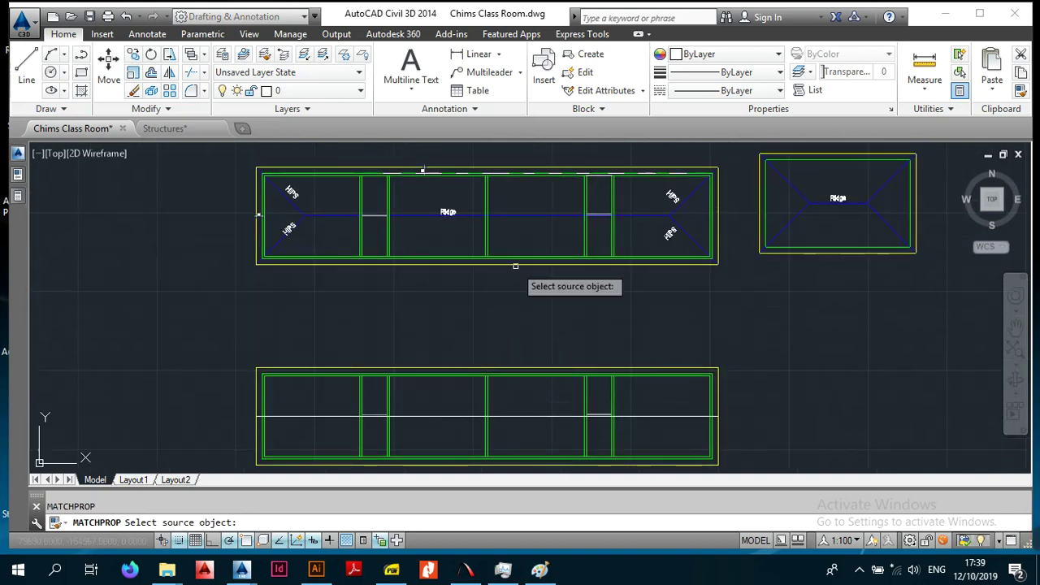
click(511, 215)
click(566, 416)
key(Escape)
middle_drag(550, 414, 486, 290)
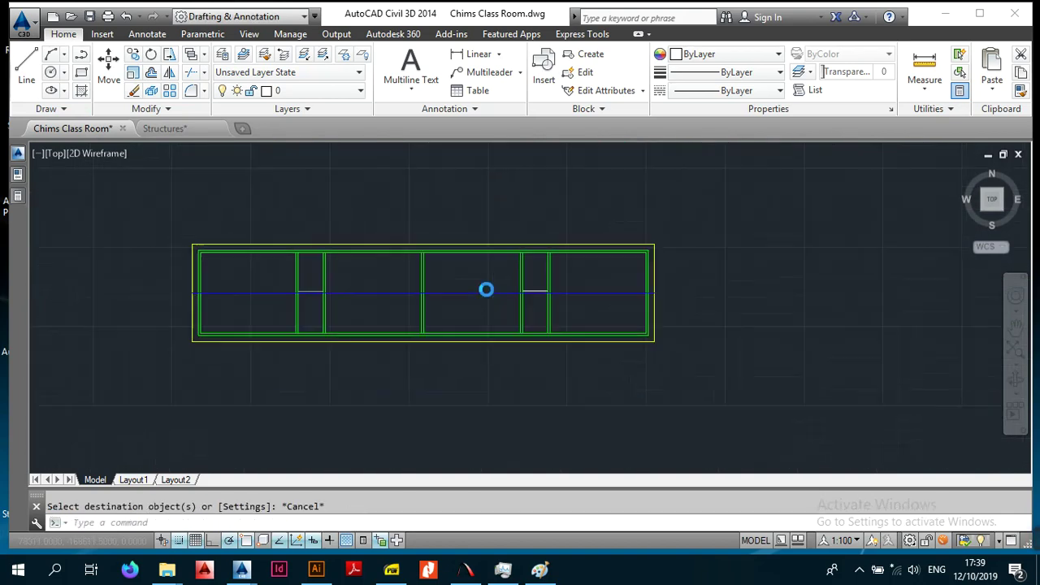
Step: Draw a vertical truss line from the midpoint of the yellow roof outline's upper edge perpendicular to its lower edge
scroll(484, 297, up, 4)
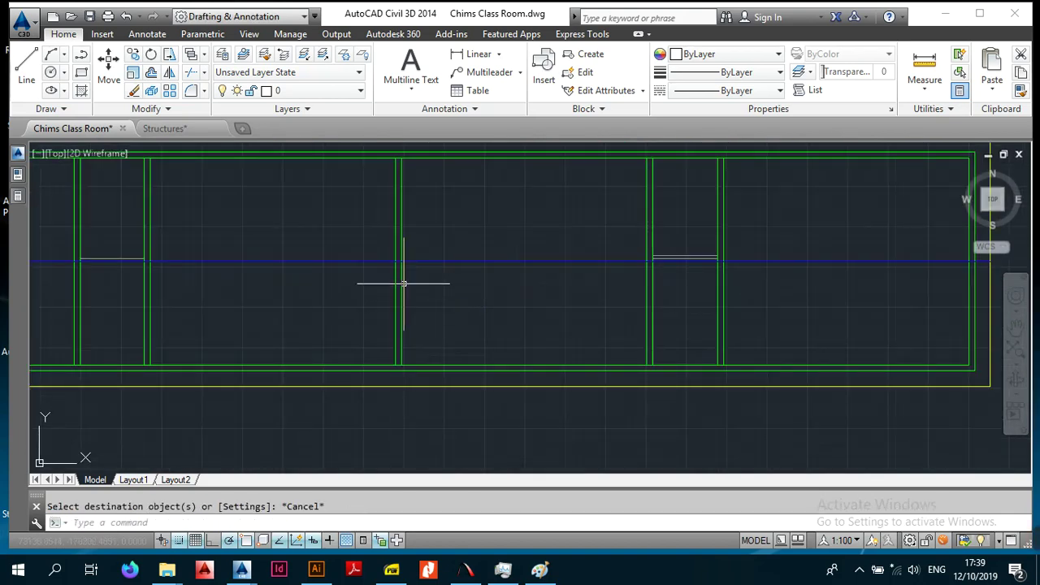
scroll(411, 293, down, 7)
scroll(429, 345, up, 4)
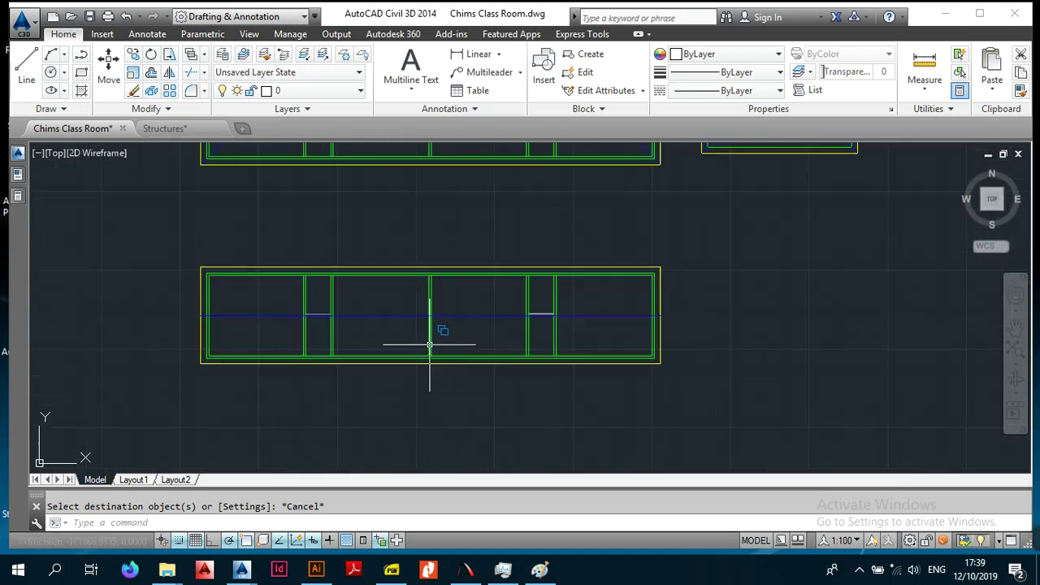
scroll(429, 335, up, 2)
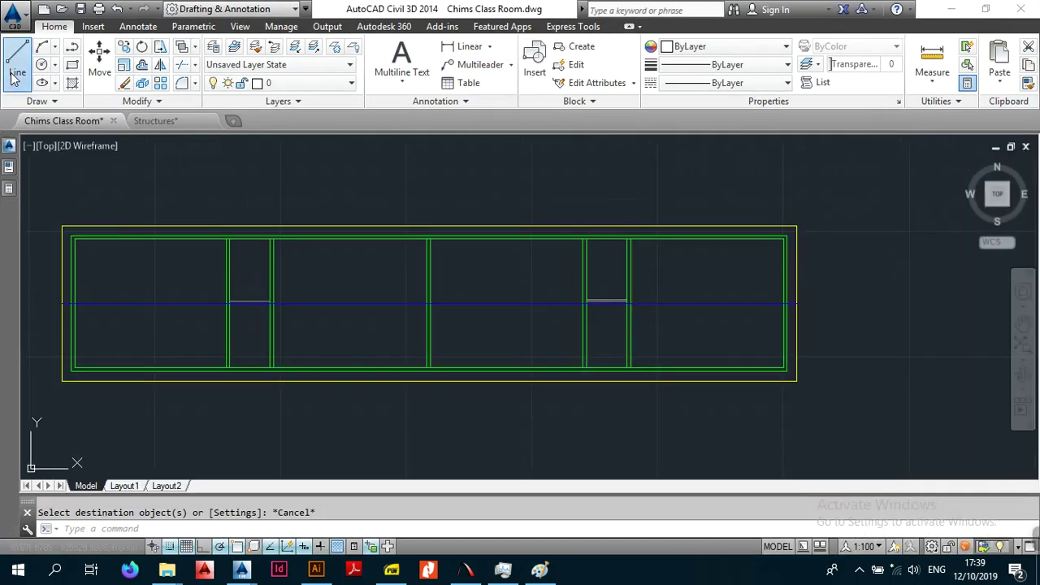
click(27, 65)
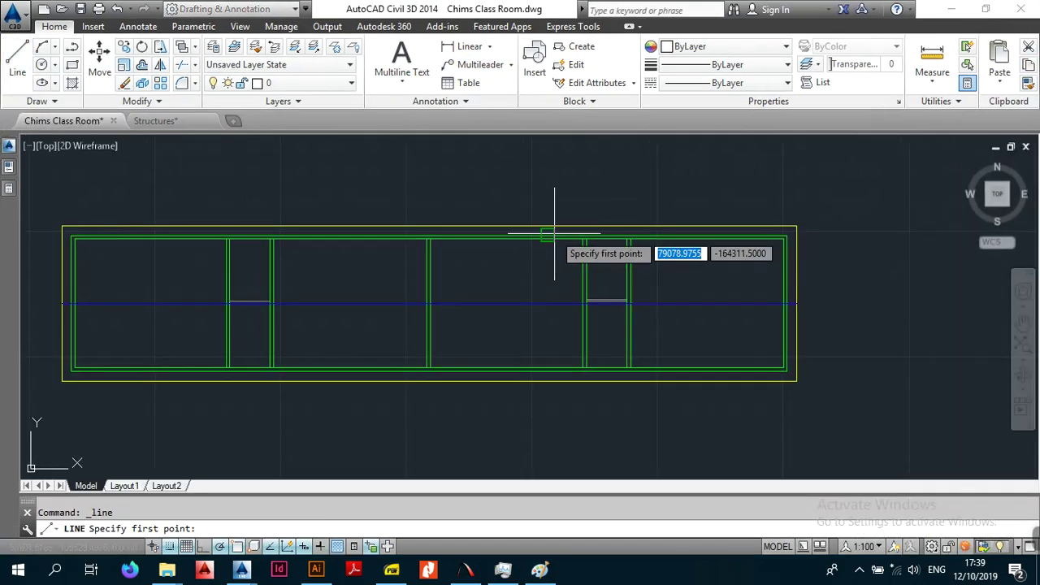
click(429, 227)
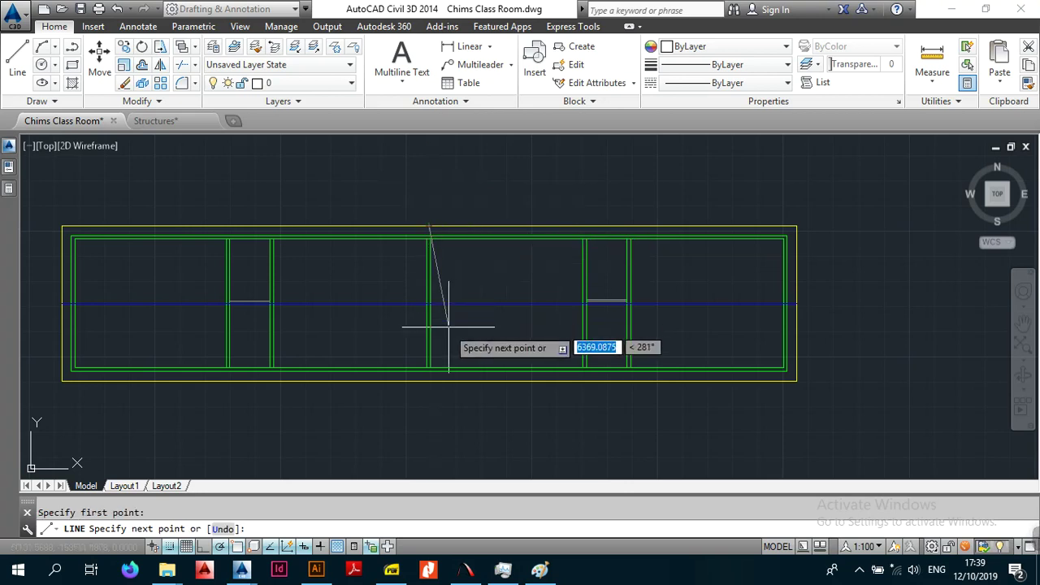
scroll(425, 373, up, 4)
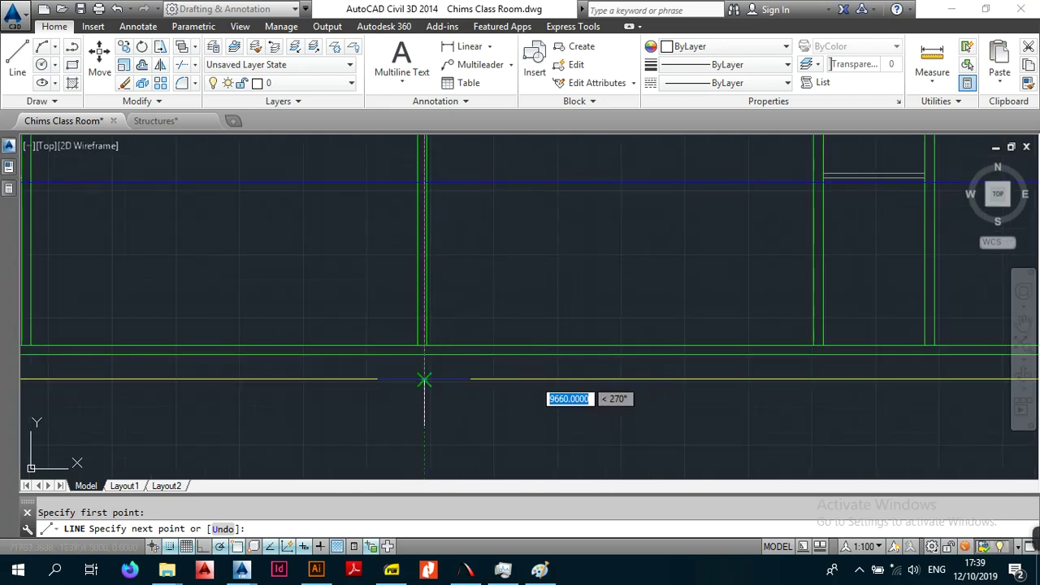
click(425, 379)
key(Escape)
scroll(505, 333, down, 4)
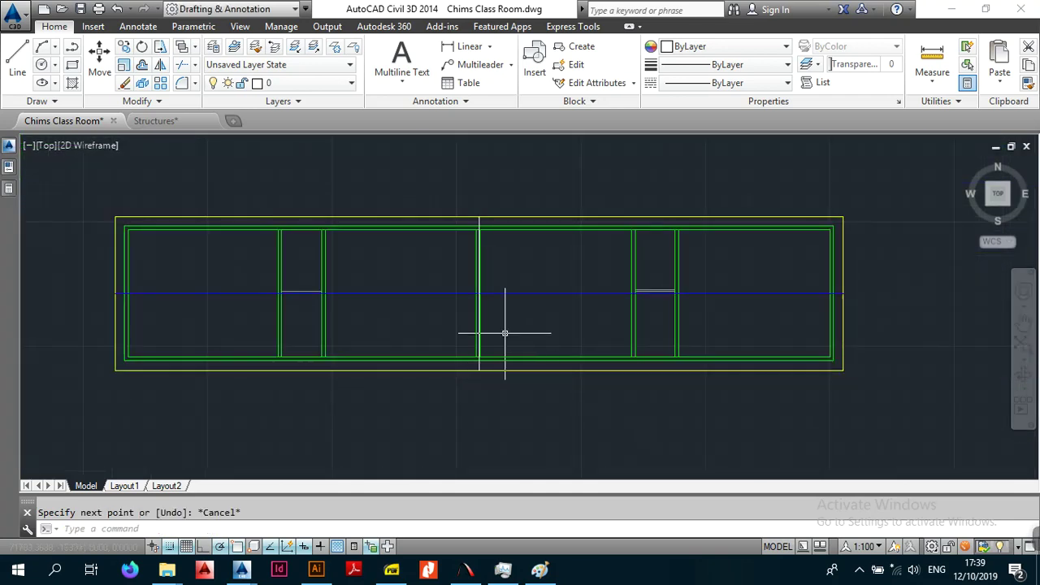
Step: Inspect the vertical truss line, check it against the 03 Gable Roof framing image in Paint, and return to the Chims Class Room drawing
scroll(476, 373, up, 5)
click(474, 344)
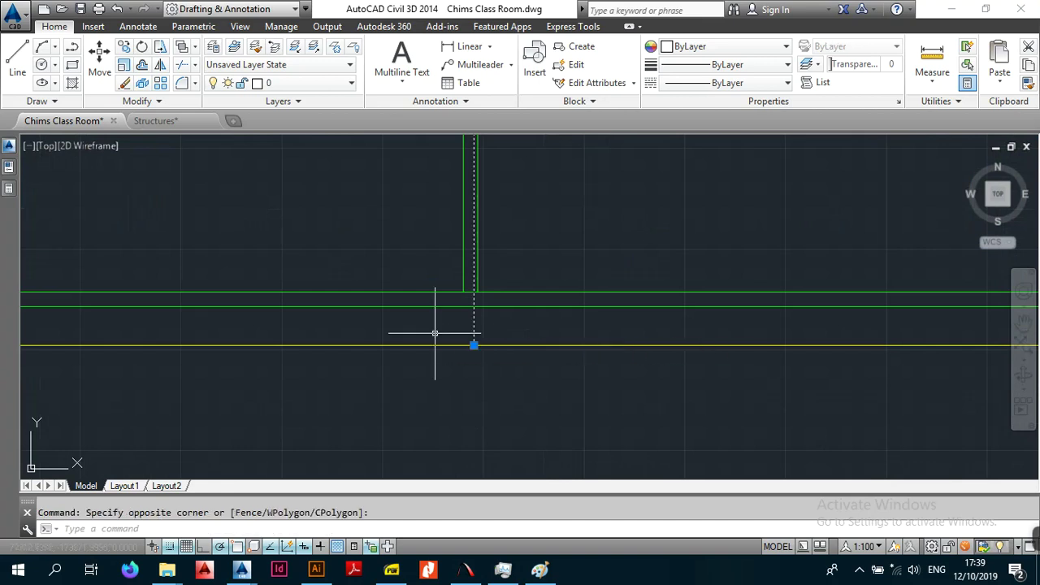
scroll(537, 280, down, 2)
middle_drag(544, 287, 529, 323)
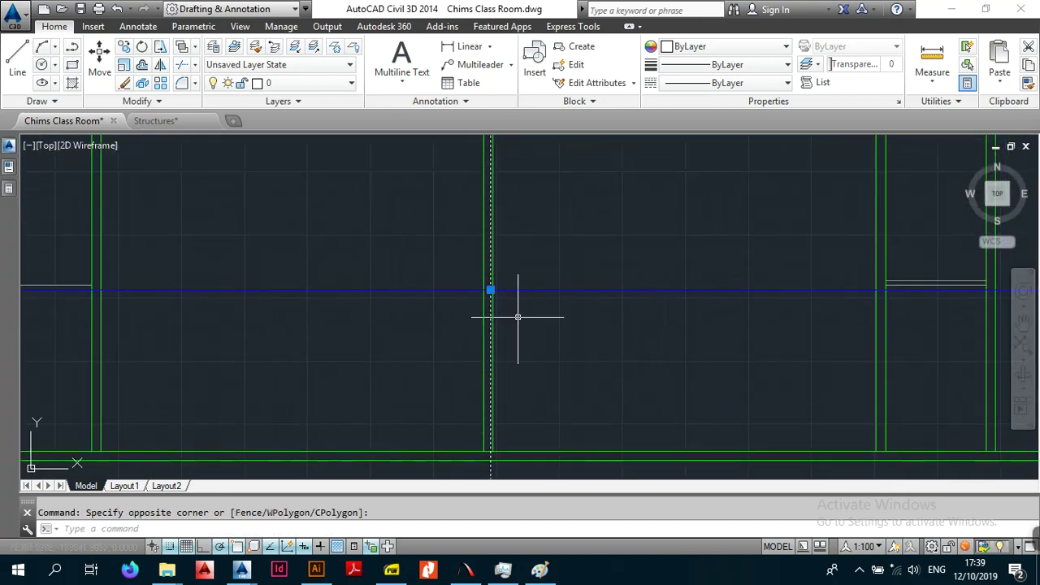
click(539, 569)
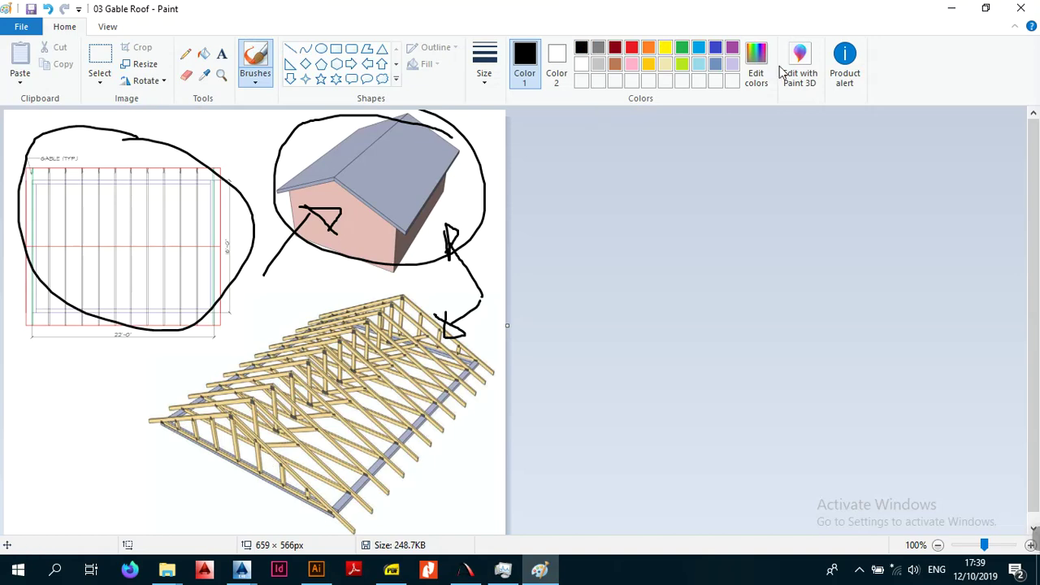
click(952, 9)
scroll(574, 271, down, 5)
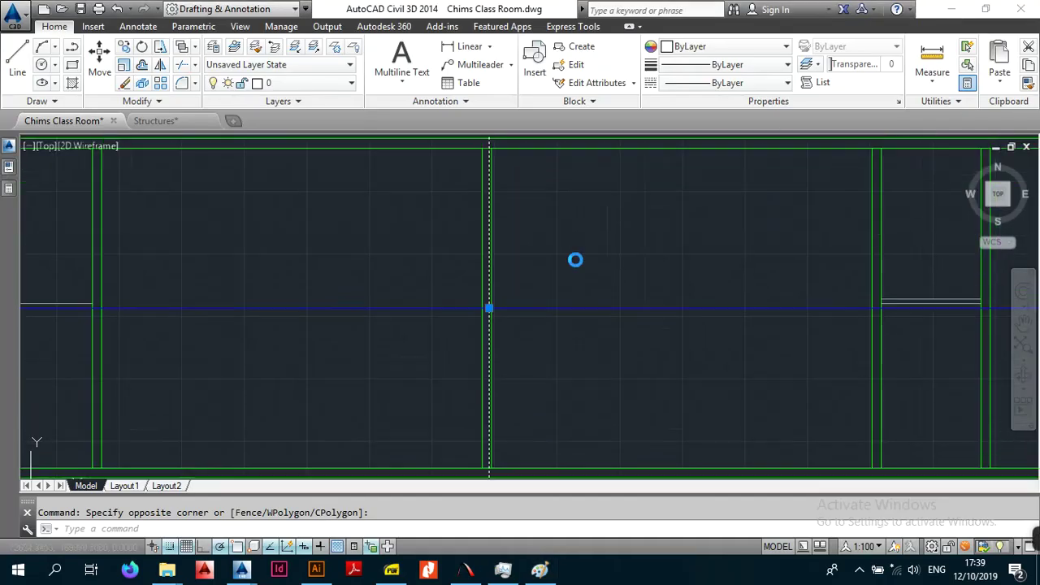
key(Escape)
Step: Set the colour of the vertical truss line at the middle of the roof plan to Cyan
scroll(541, 258, up, 6)
scroll(541, 258, up, 10)
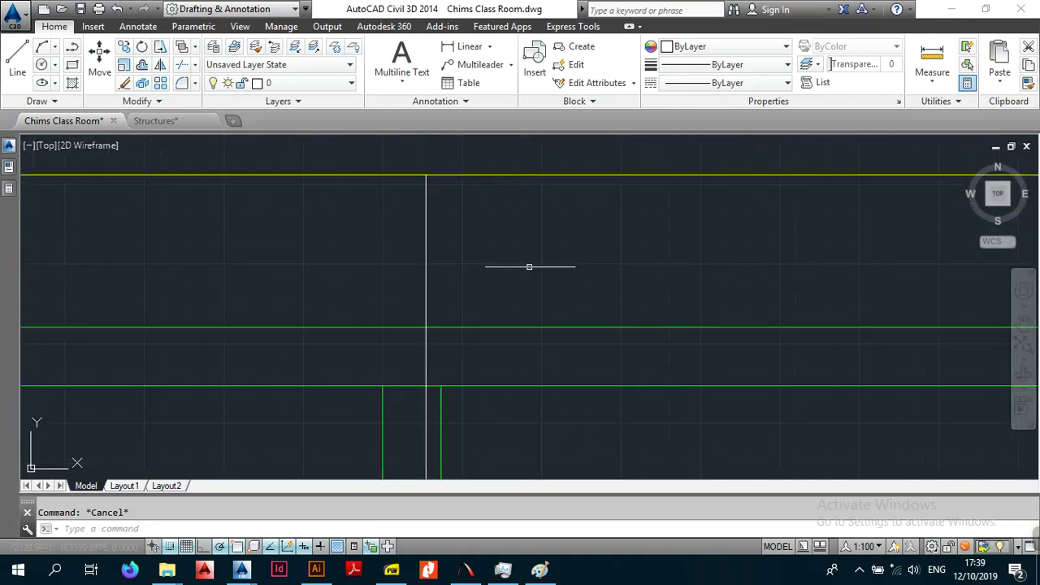
click(425, 261)
click(386, 261)
click(722, 49)
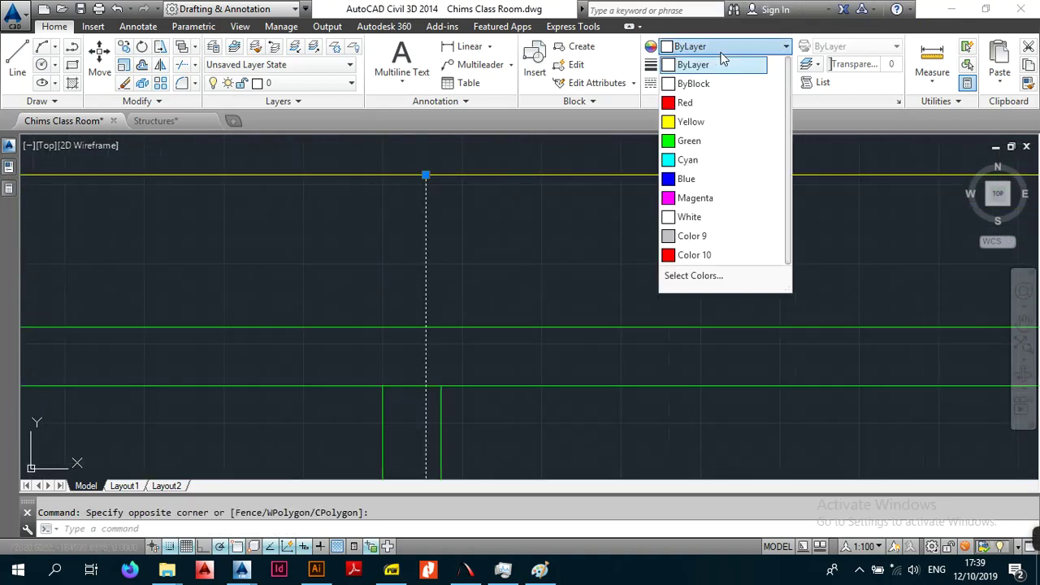
click(712, 162)
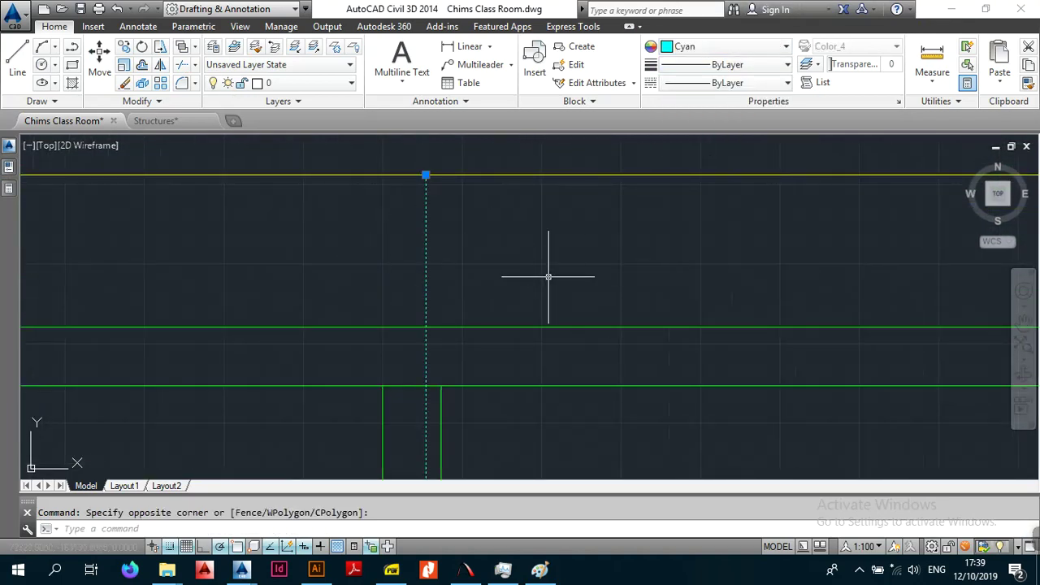
key(Escape)
scroll(520, 270, down, 3)
scroll(476, 188, down, 4)
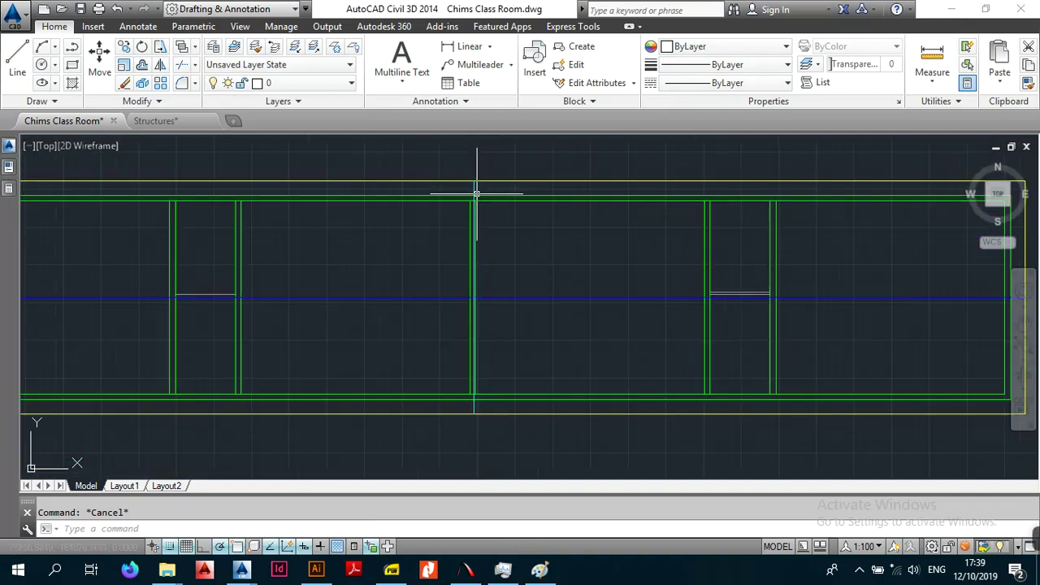
Step: Offset the cyan truss line 750 to its right in the copied gable roof plan
scroll(482, 204, up, 5)
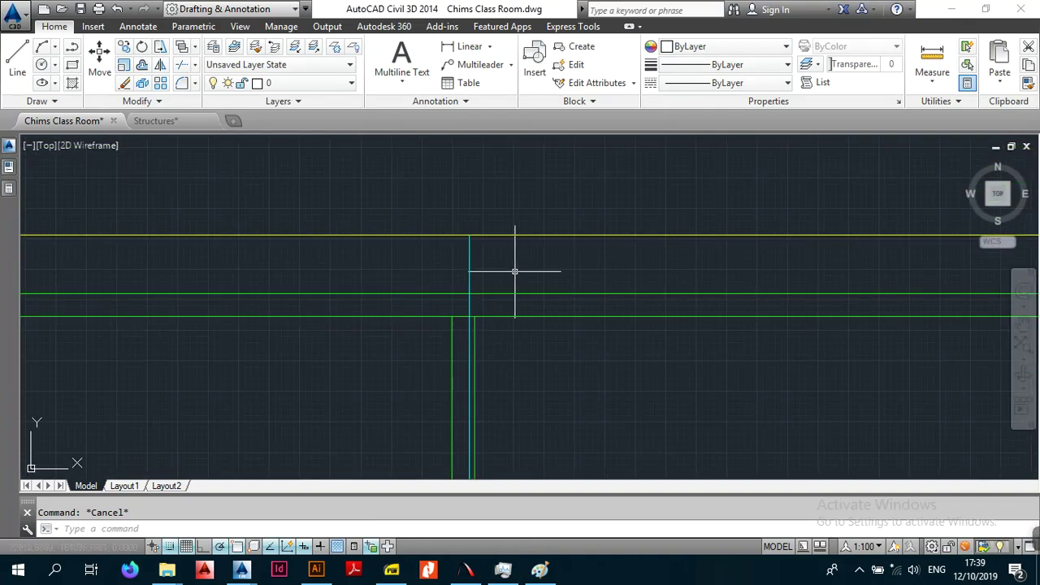
click(515, 267)
click(469, 267)
scroll(493, 297, down, 5)
scroll(504, 298, up, 8)
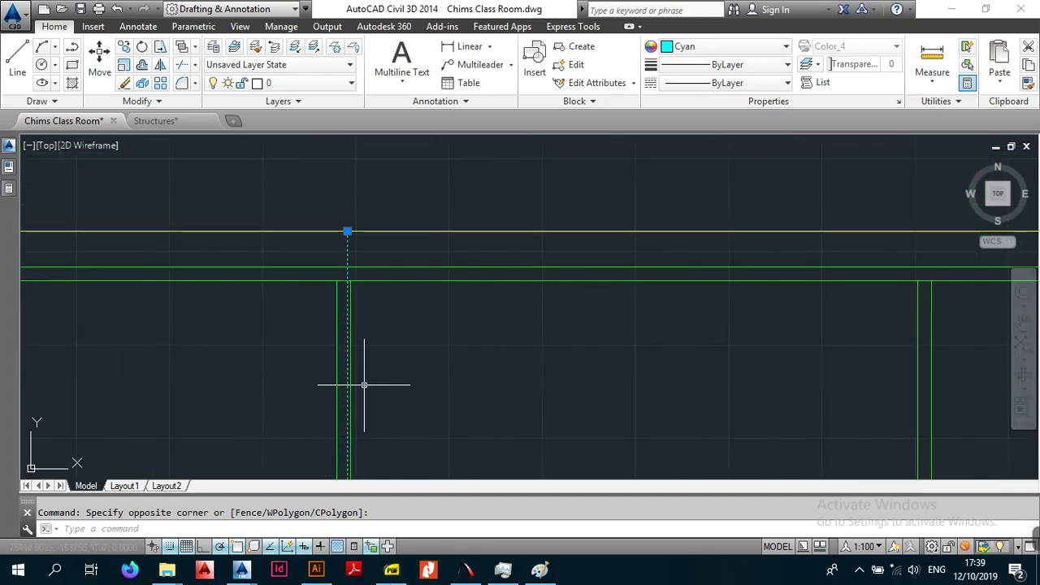
scroll(366, 383, up, 2)
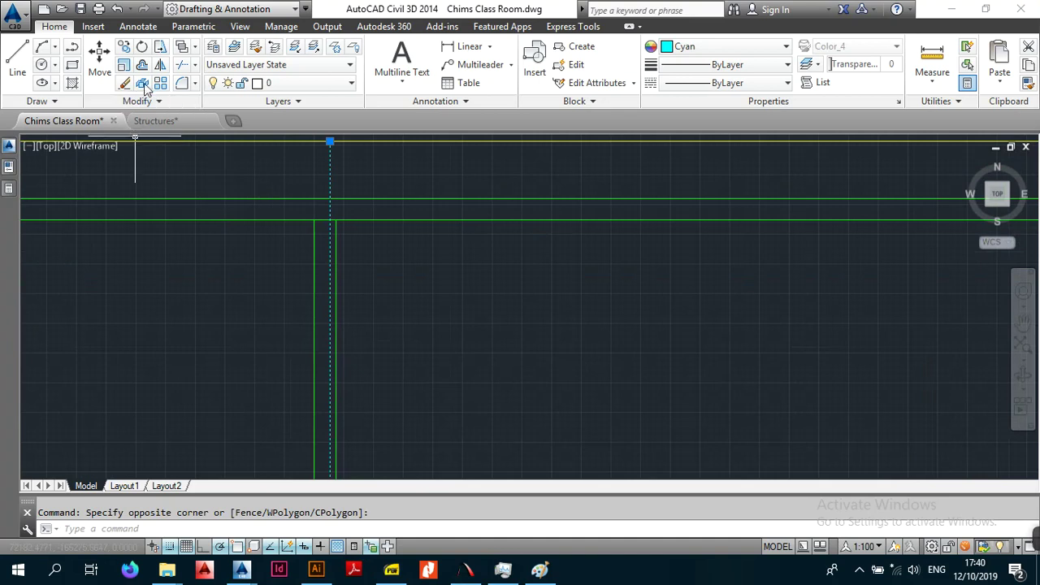
text(o)
key(Return)
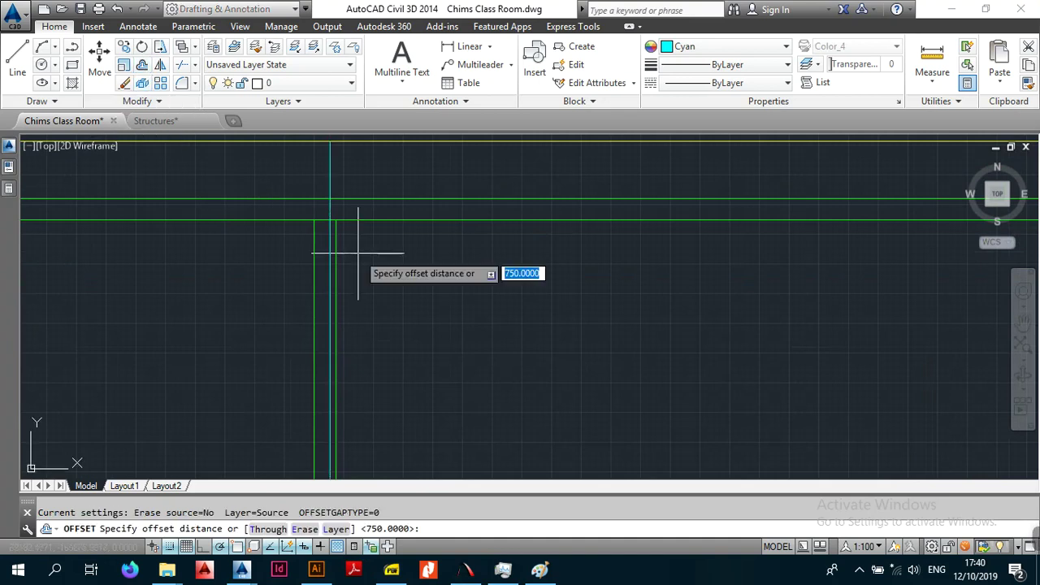
text(750)
key(Return)
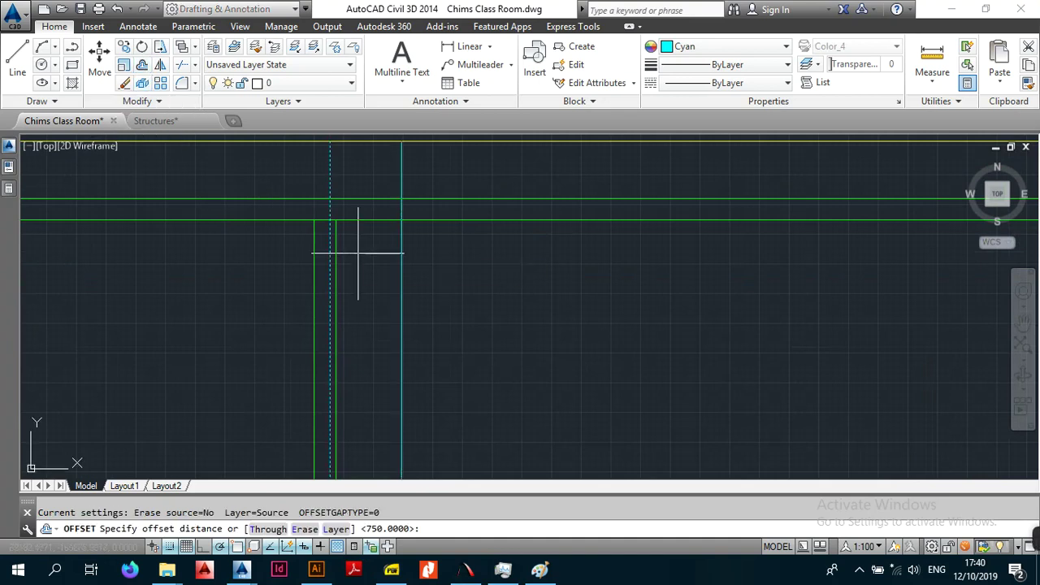
click(336, 260)
click(561, 325)
scroll(562, 334, down, 3)
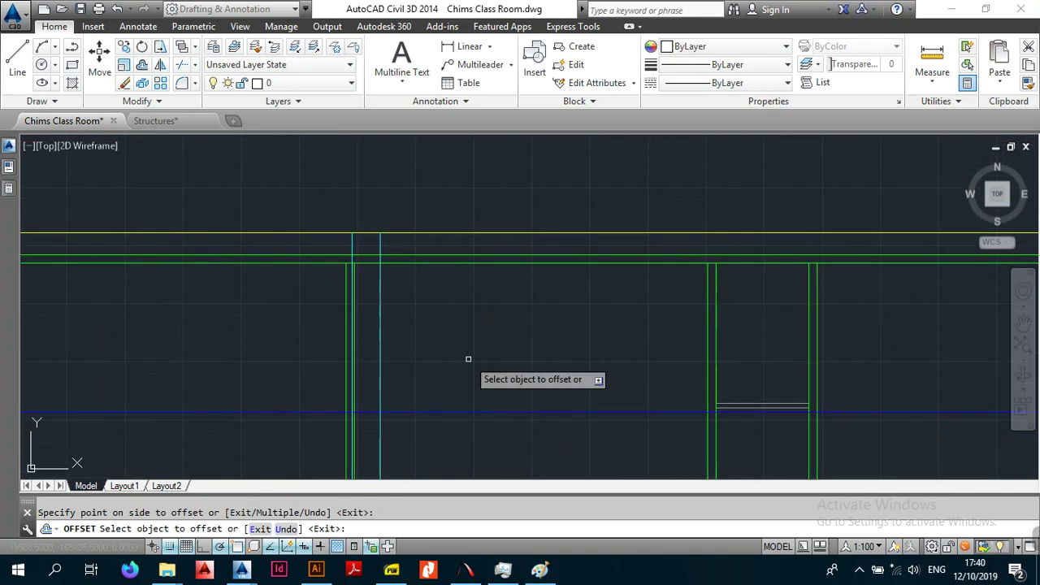
Step: Switch to the 03 Gable Roof image in Paint, scribble over the house's roof slope with the brush, and return to the classroom drawing
click(540, 570)
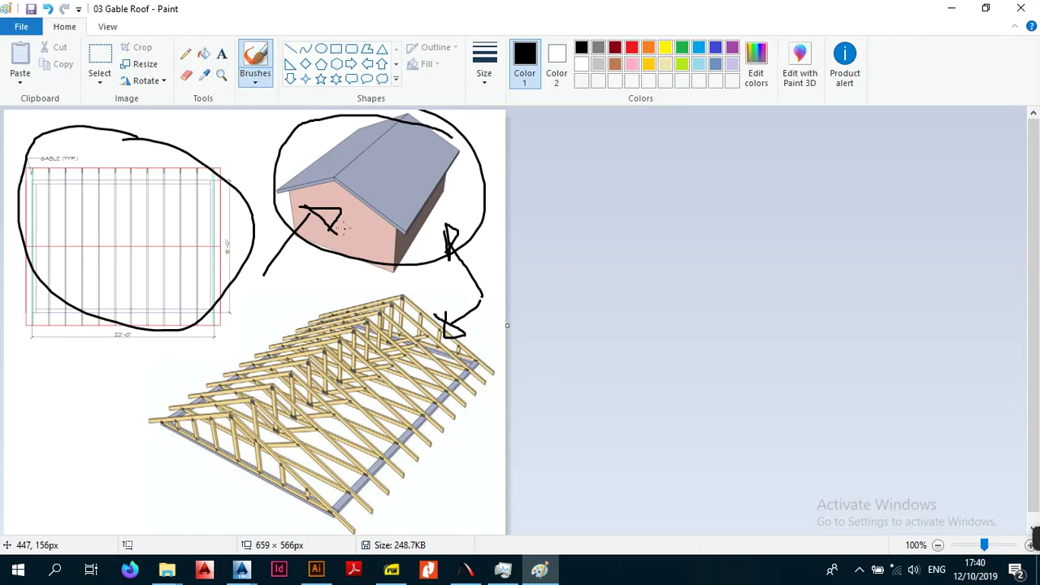
drag(422, 178, 397, 184)
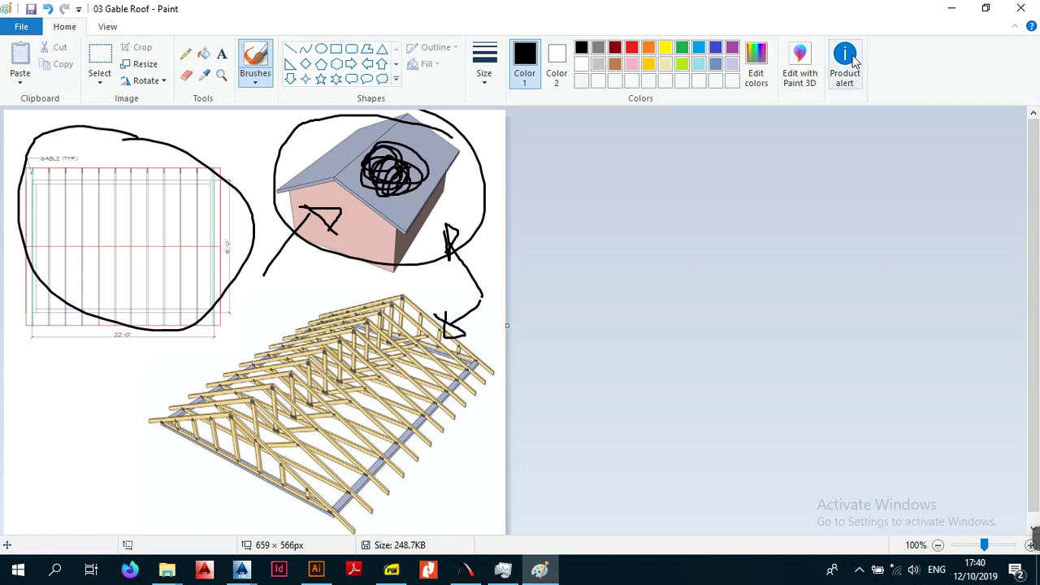
click(948, 12)
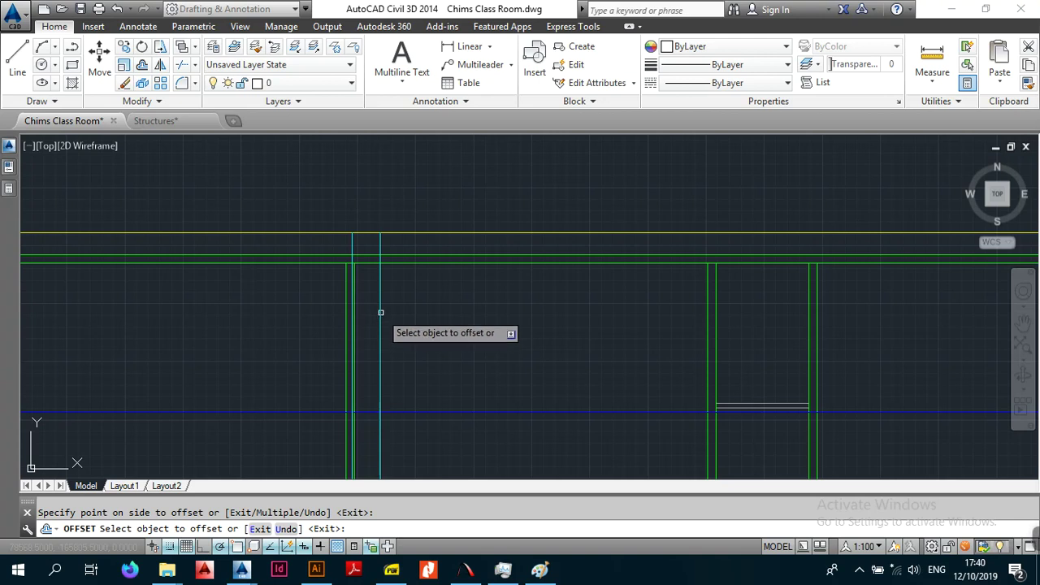
Step: Offset the newest cyan truss line 750 to the right twelve times in succession, reaching the next interior wall
click(379, 312)
click(490, 321)
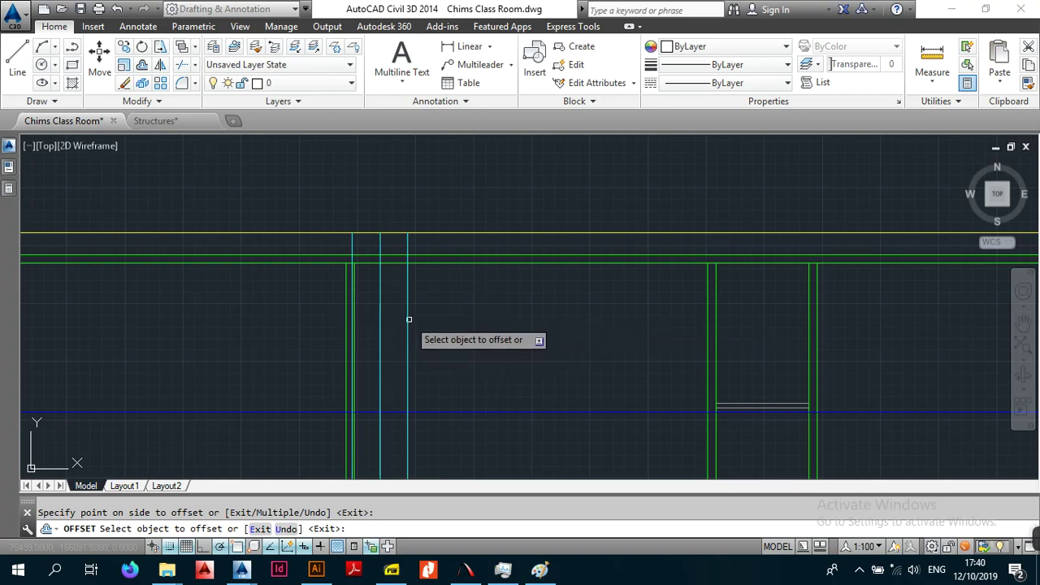
click(408, 319)
click(497, 326)
click(436, 323)
click(528, 330)
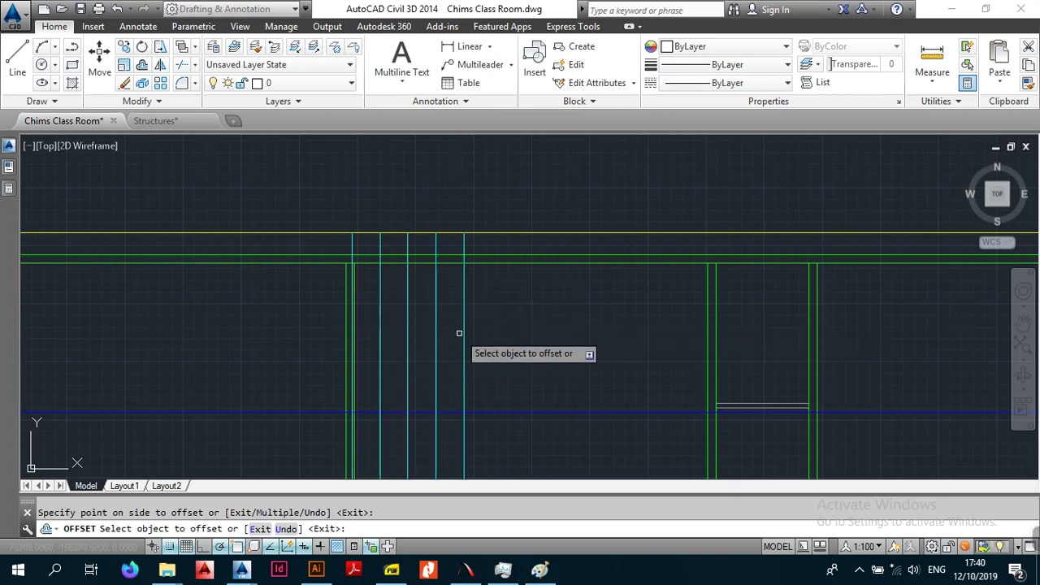
click(465, 331)
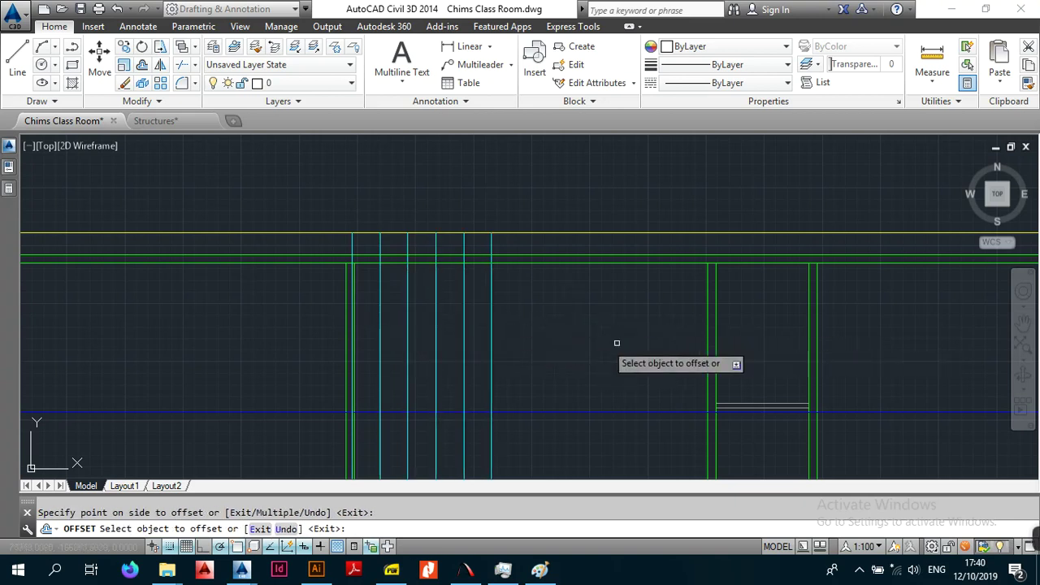
click(492, 352)
click(610, 357)
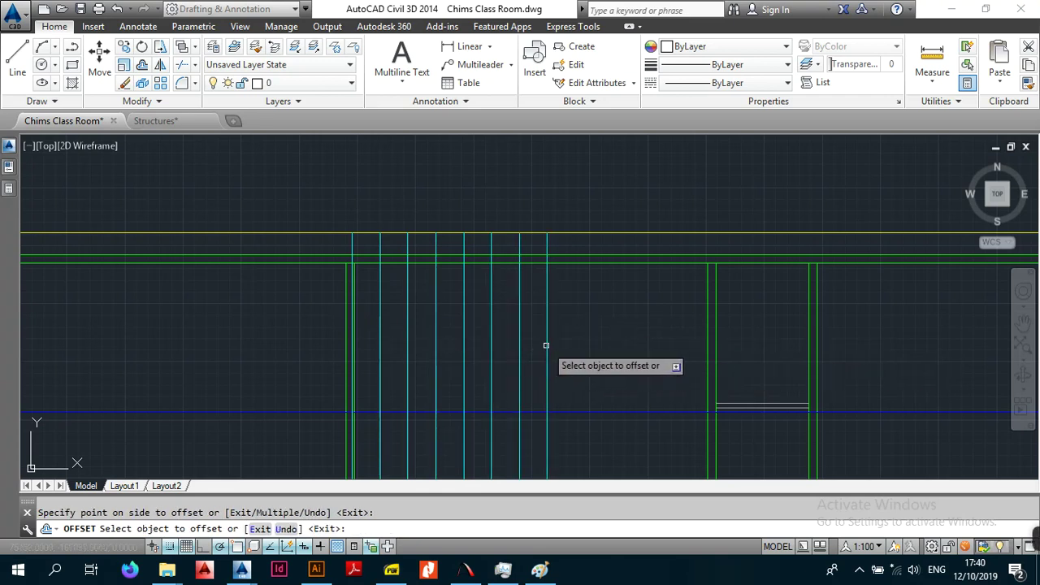
click(520, 349)
click(565, 343)
click(576, 342)
click(594, 344)
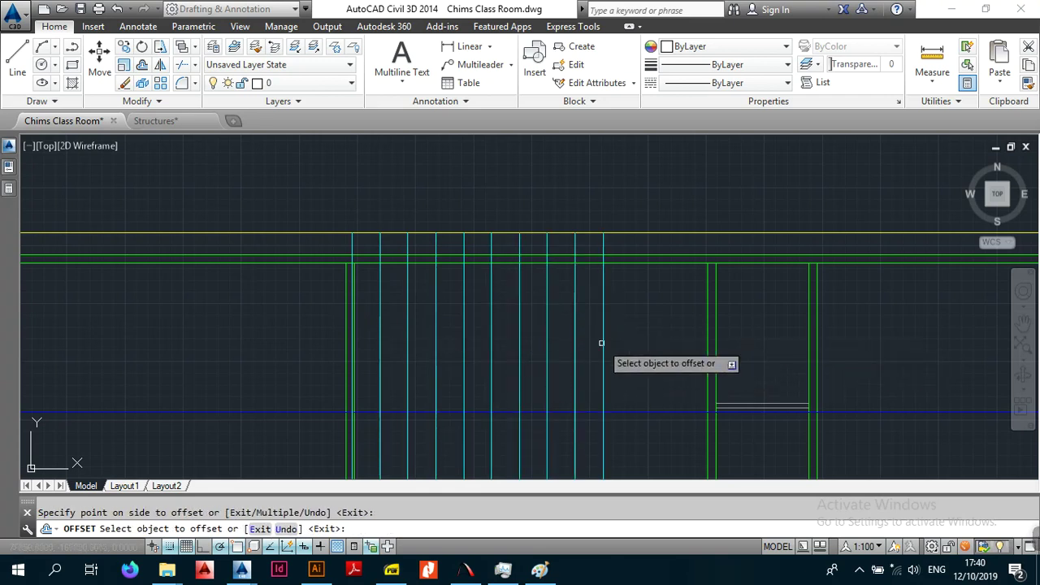
click(603, 344)
click(665, 345)
click(632, 343)
click(665, 344)
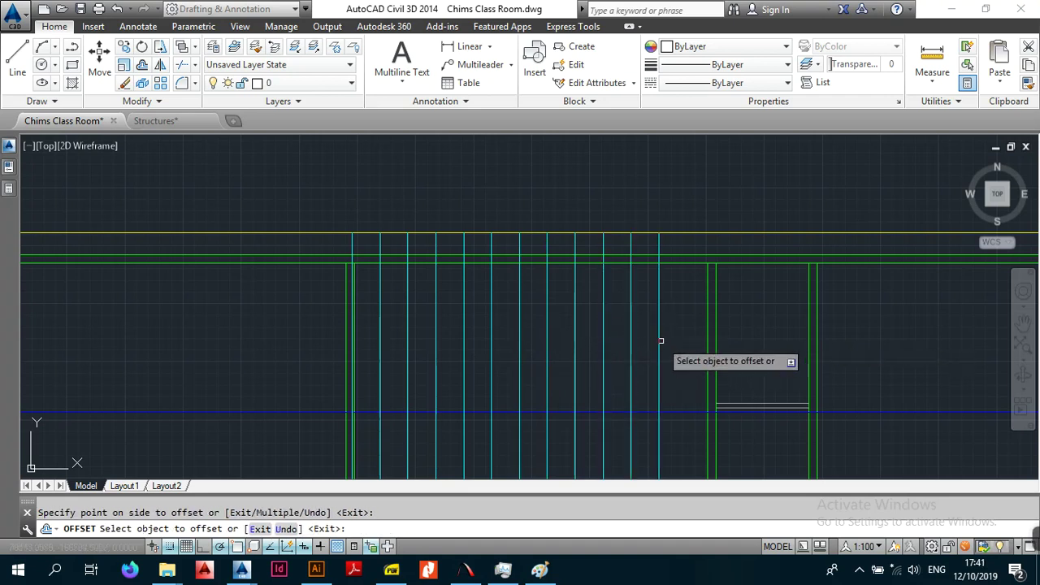
click(659, 342)
click(687, 337)
click(687, 333)
click(738, 309)
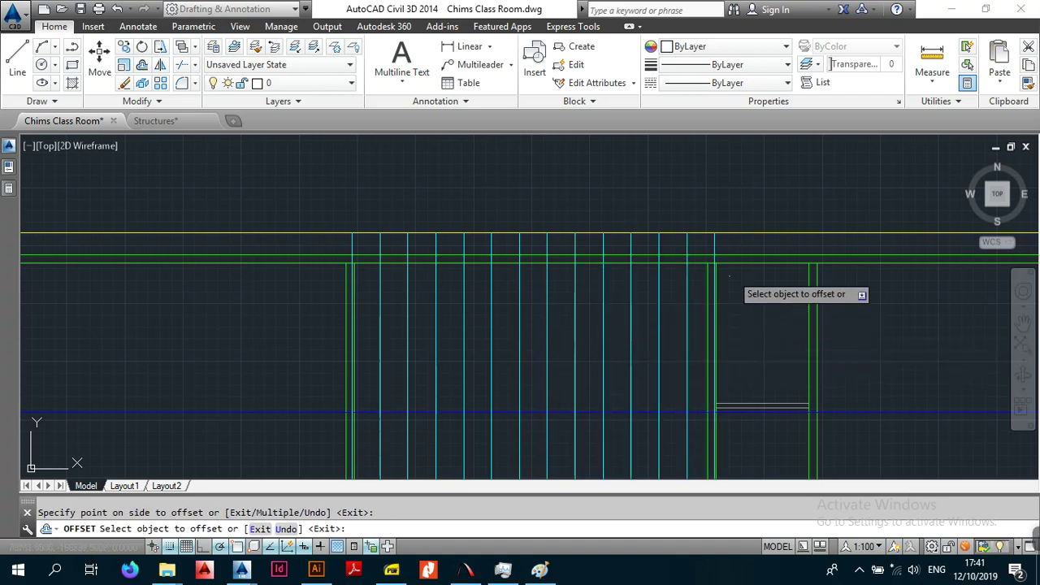
Step: Continue the 750 truss offsets rightward across the narrow bay between the interior walls, adding five more cyan lines
click(715, 244)
click(767, 246)
click(743, 279)
click(783, 285)
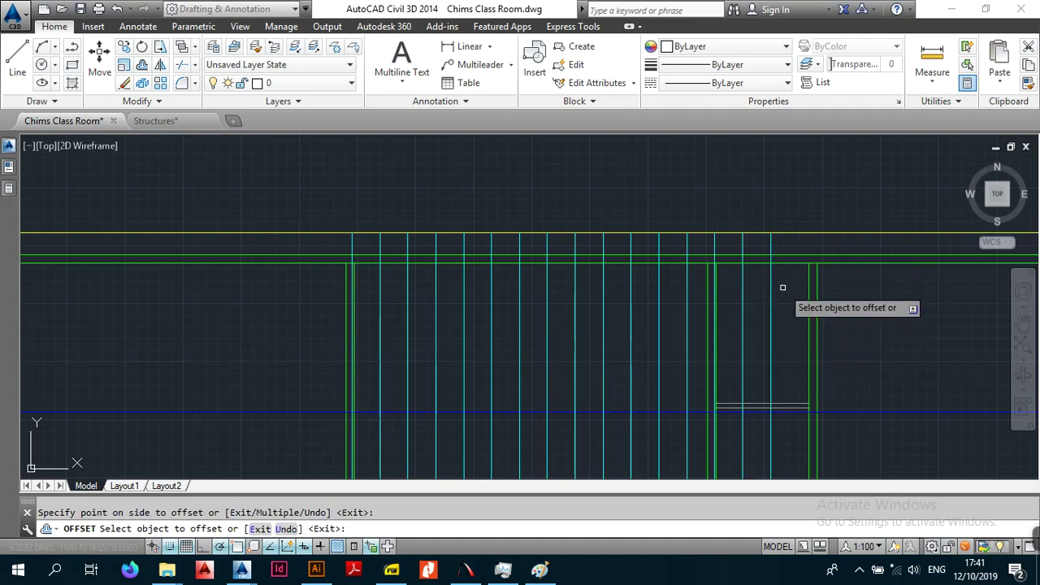
click(771, 300)
click(813, 300)
click(800, 299)
click(846, 303)
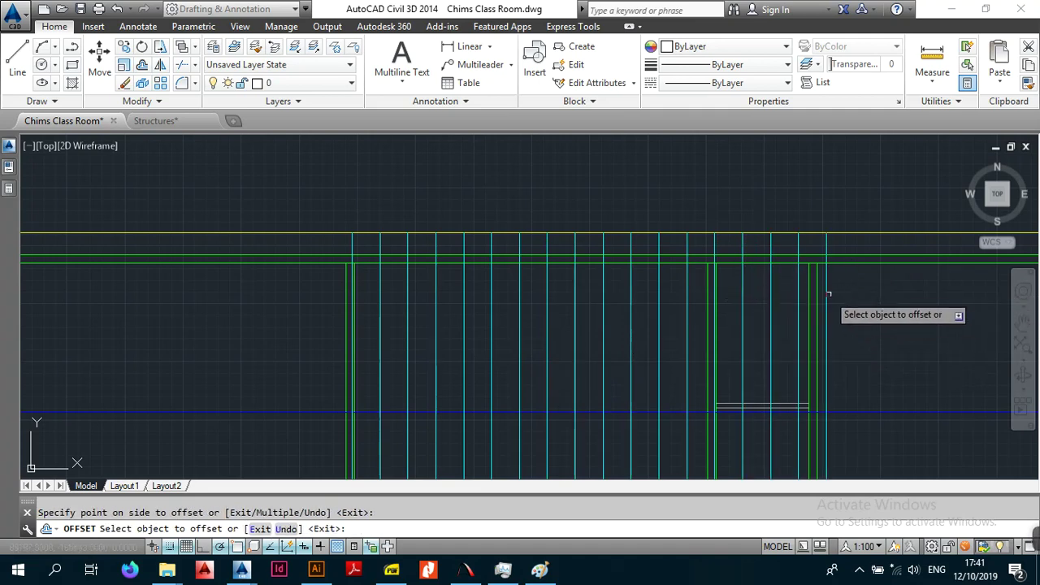
click(828, 299)
click(893, 297)
Step: Add twelve more cyan truss lines at 750 spacing, ending between the right exterior wall and the yellow roof outline, and finish offsetting
middle_drag(926, 339, 583, 274)
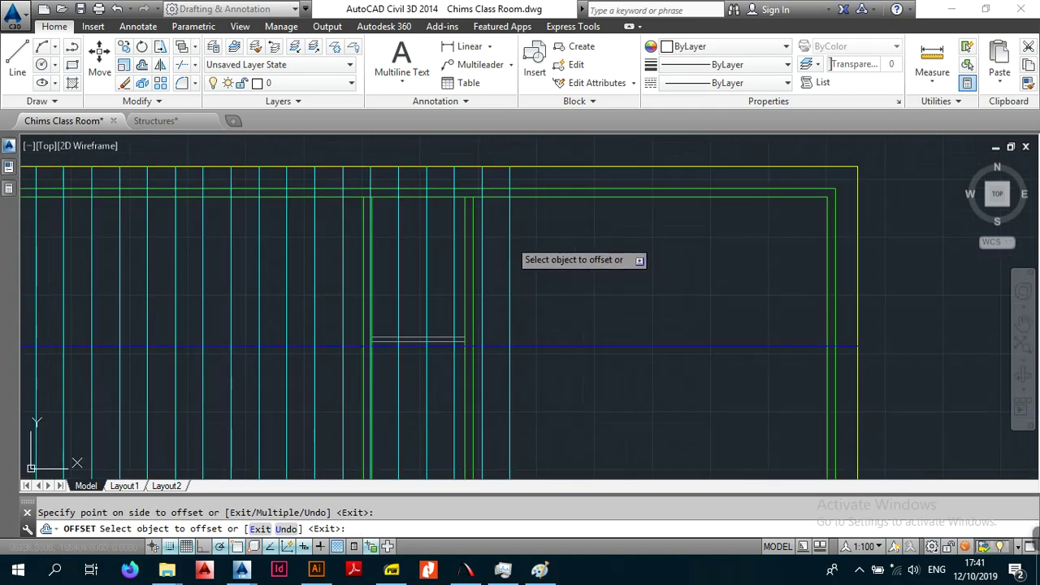
click(511, 241)
click(550, 259)
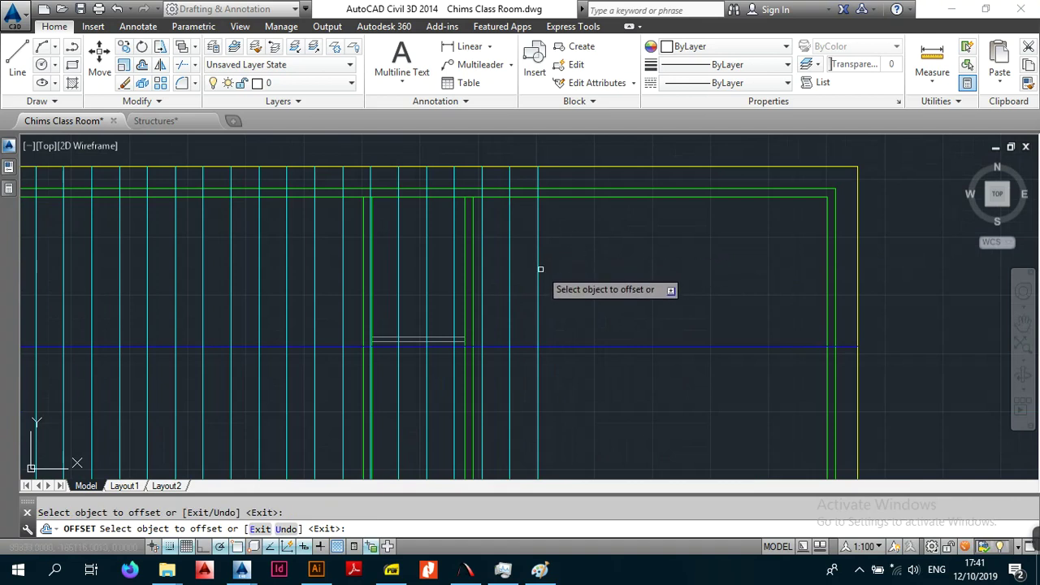
click(539, 271)
click(618, 273)
click(566, 277)
click(638, 276)
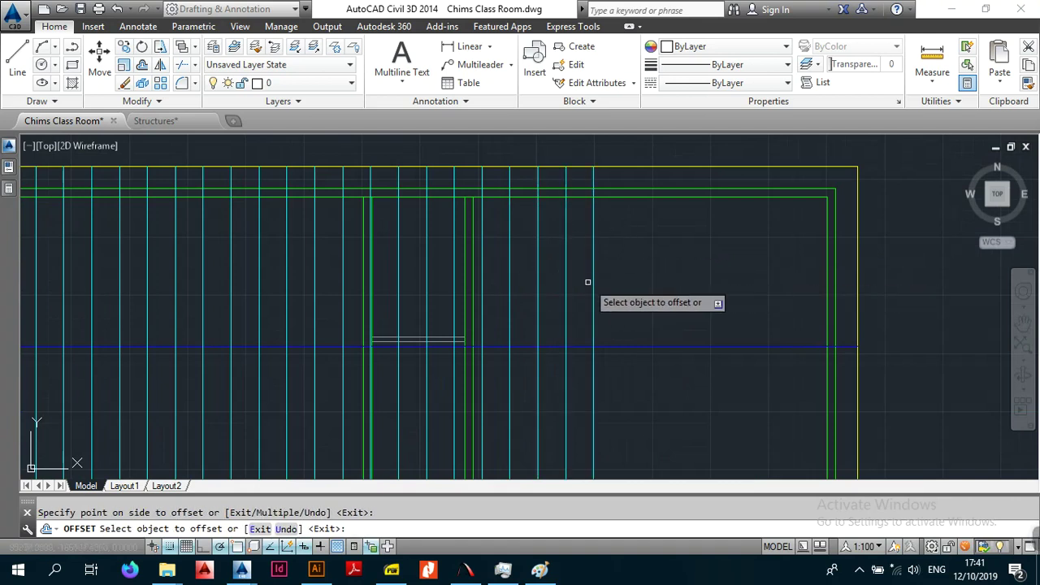
click(593, 281)
click(624, 285)
click(622, 286)
click(672, 284)
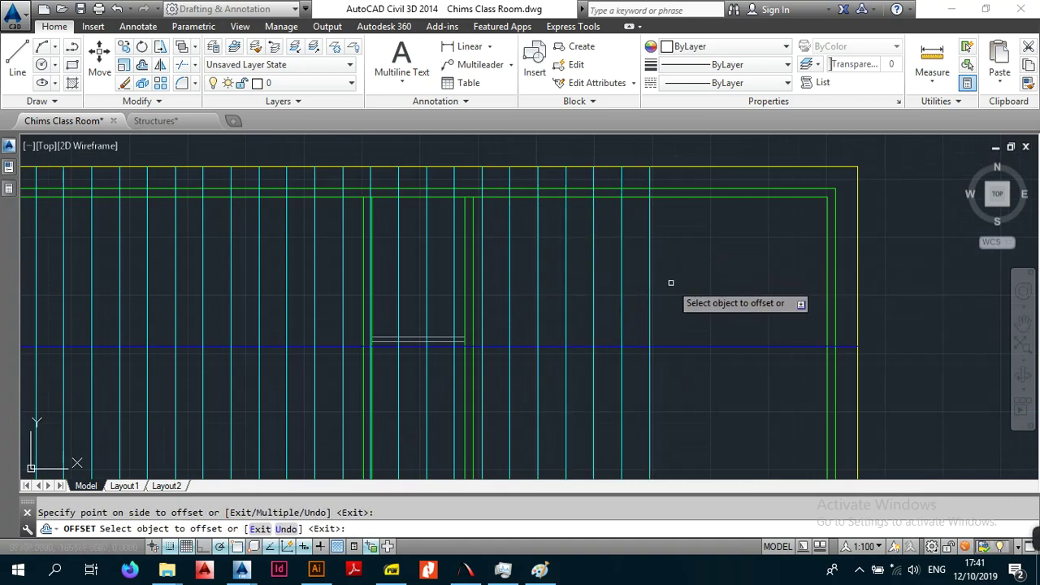
click(648, 285)
click(724, 273)
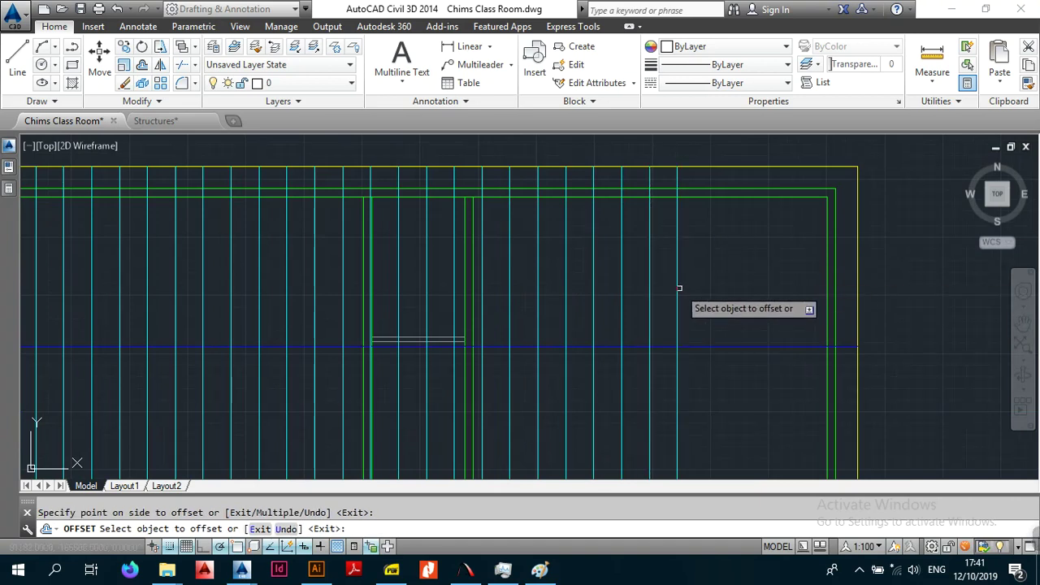
click(678, 286)
click(736, 285)
click(706, 286)
click(723, 284)
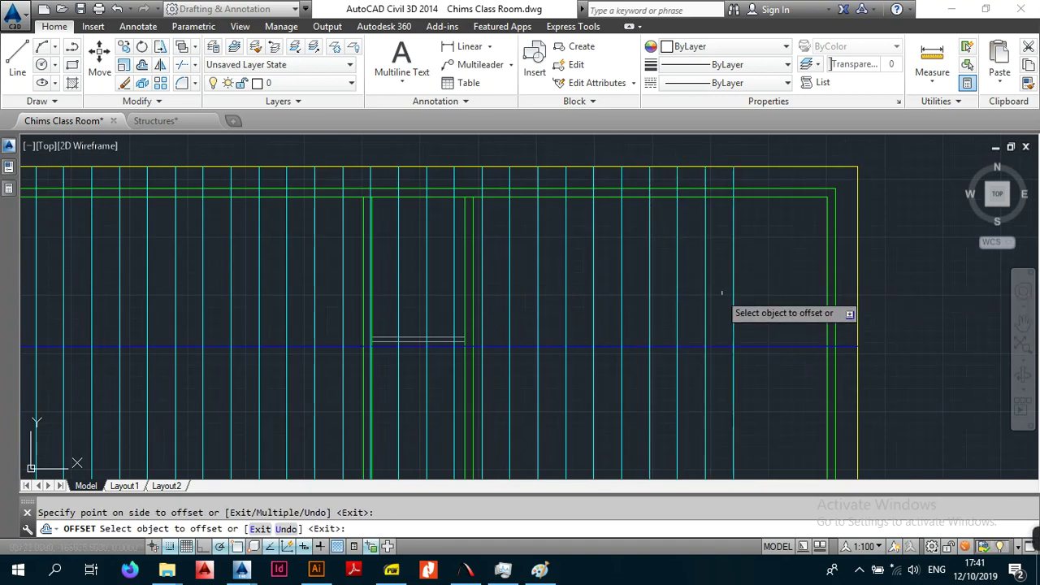
click(731, 279)
click(782, 275)
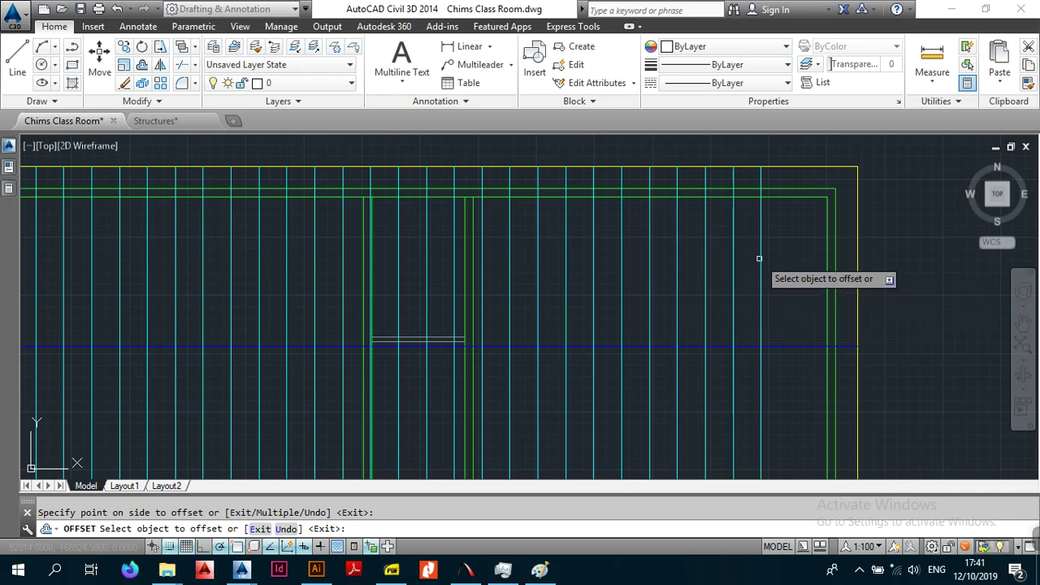
click(761, 259)
click(821, 252)
click(791, 248)
click(813, 244)
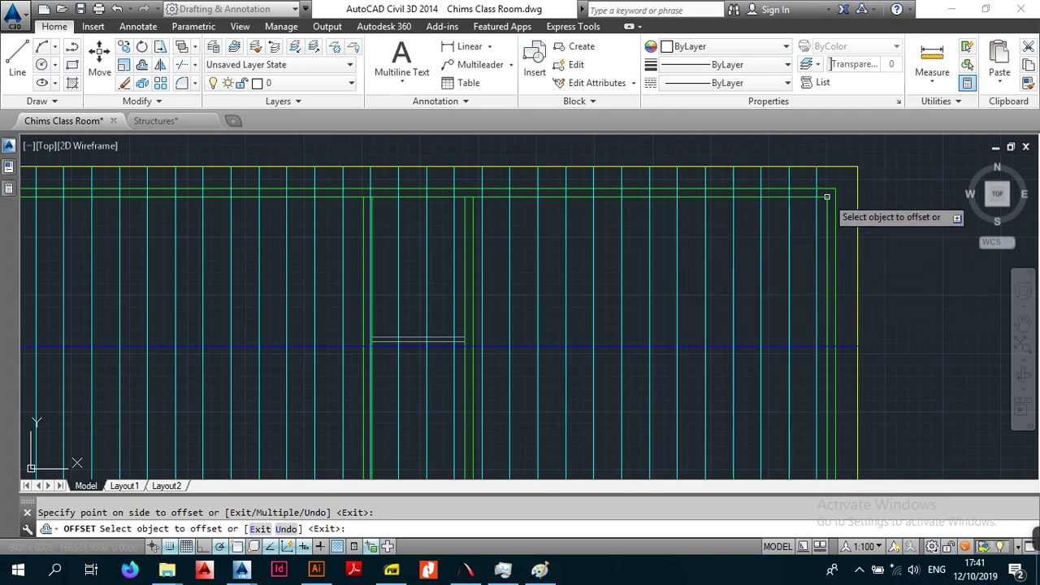
click(818, 179)
click(886, 183)
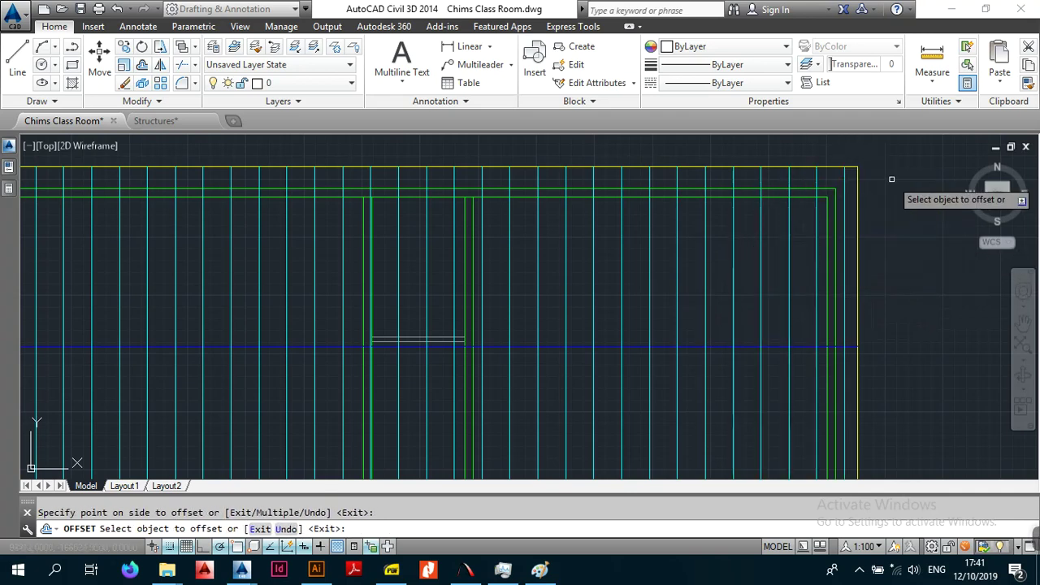
mouse_move(880, 228)
middle_down()
mouse_move(727, 249)
mouse_move(692, 239)
mouse_move(679, 211)
middle_up()
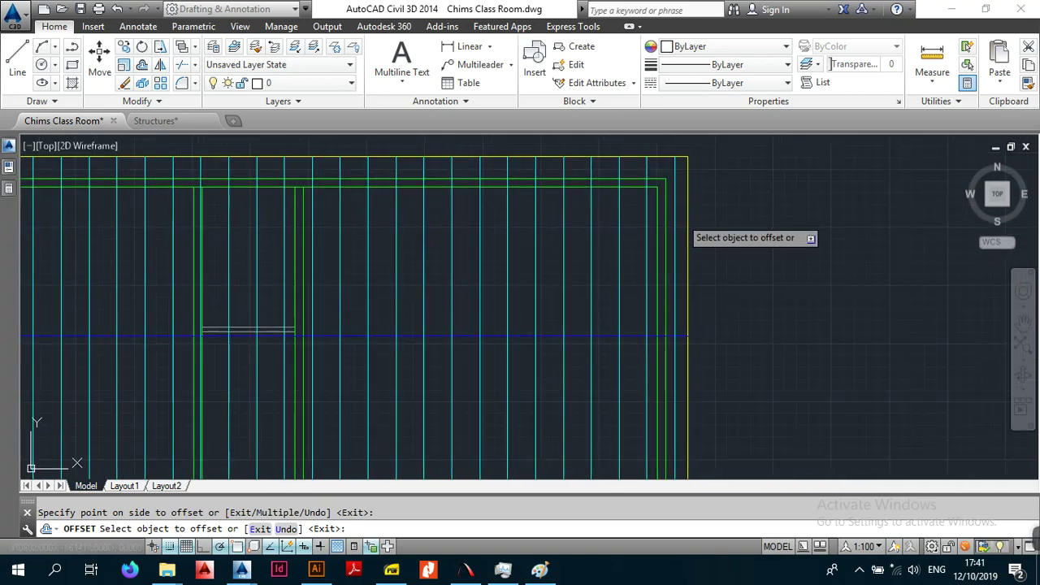
scroll(681, 217, down, 2)
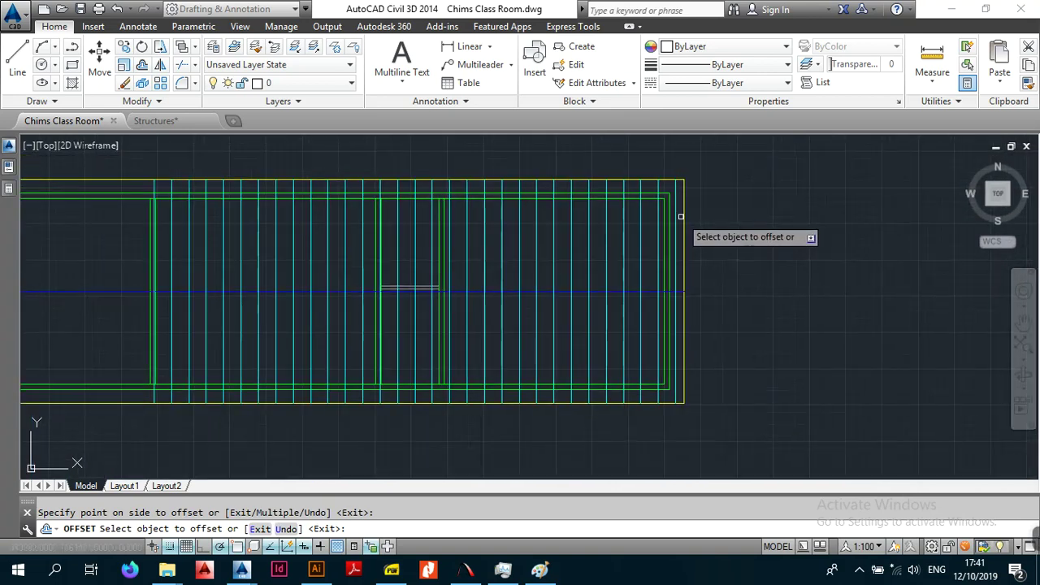
scroll(670, 261, up, 4)
scroll(683, 275, down, 2)
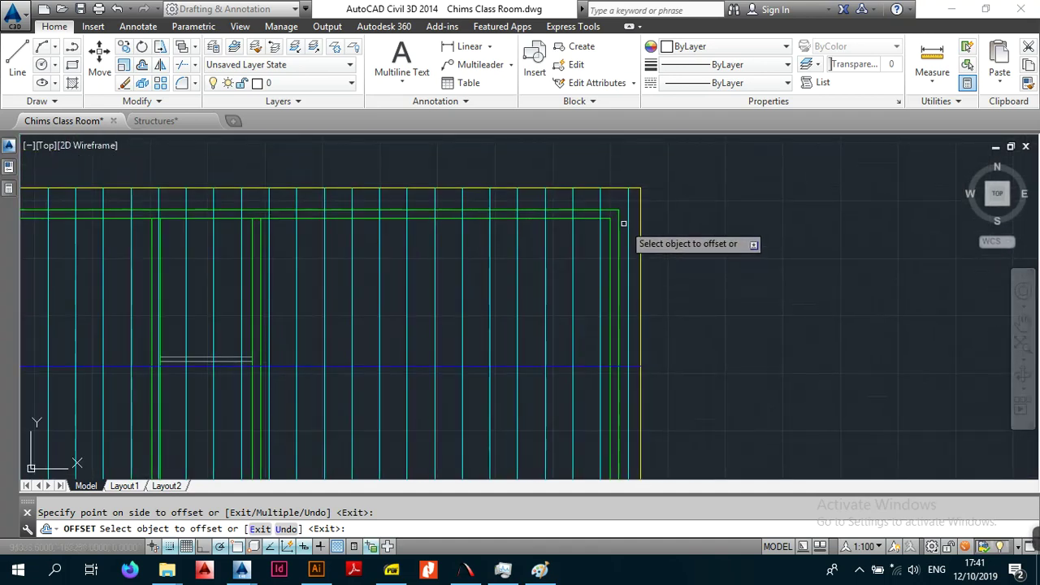
key(Escape)
Step: Examine the last truss line's position against the roof's right edge, check the 03 Gable Roof image in Paint, and return to the drawing
middle_drag(618, 215, 546, 179)
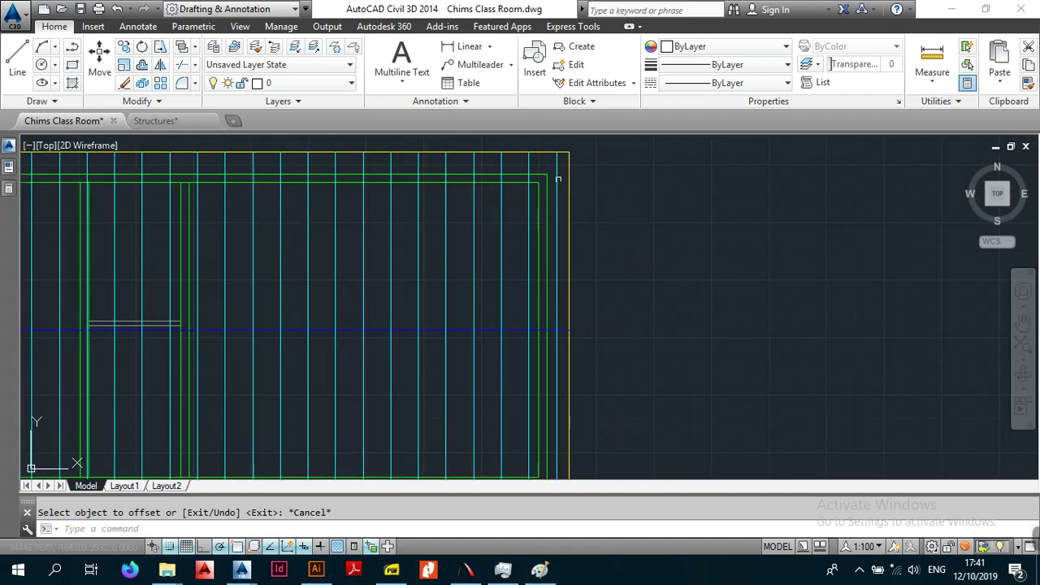
scroll(559, 152, down, 2)
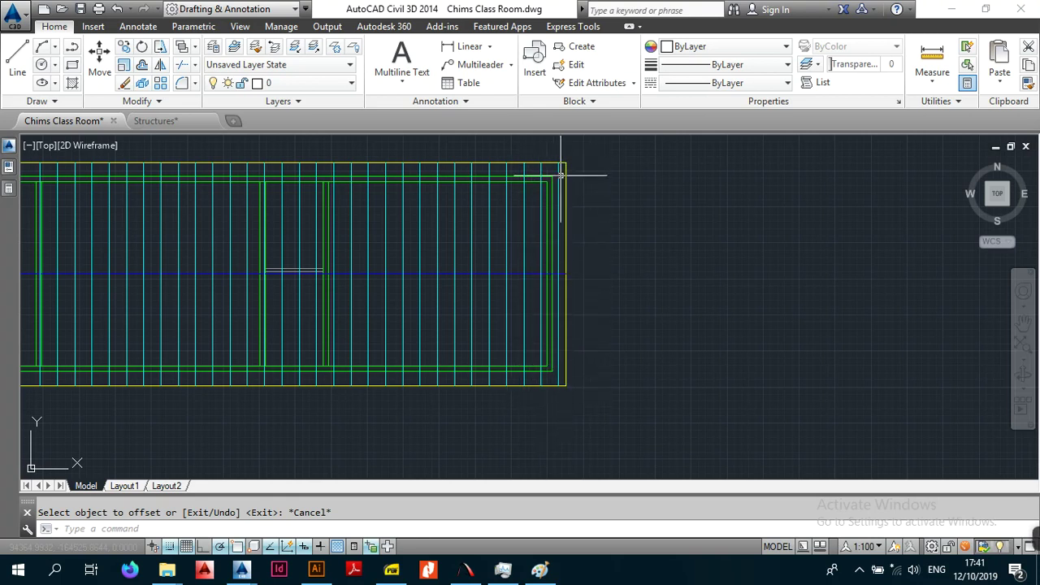
scroll(561, 165, up, 3)
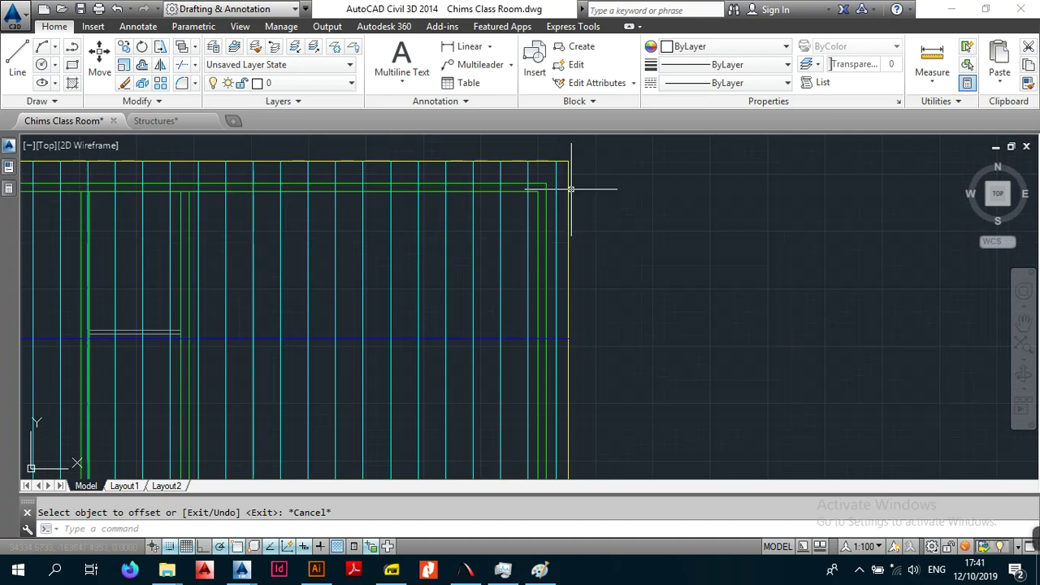
middle_drag(543, 194, 540, 181)
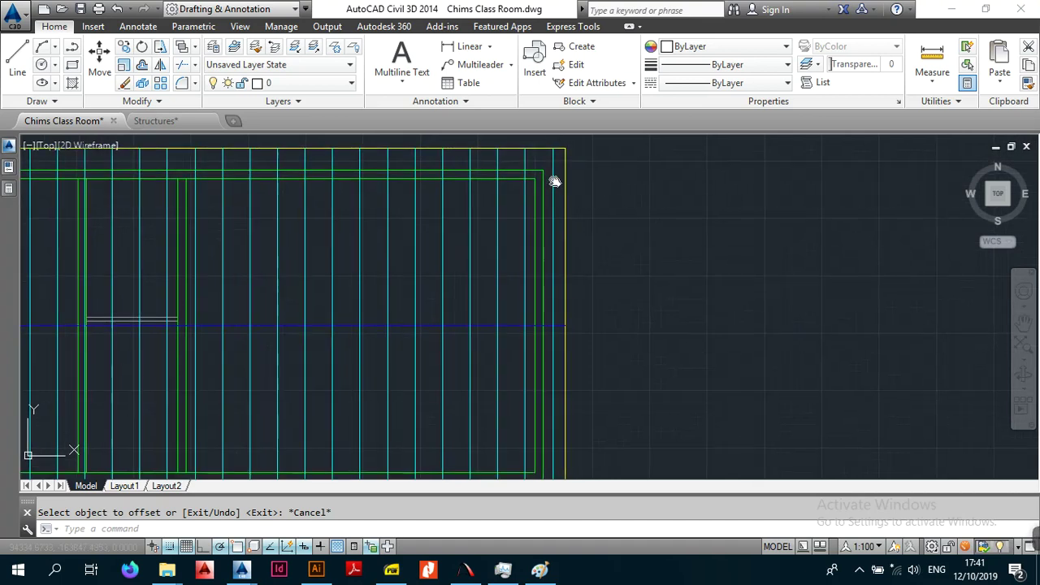
mouse_move(330, 580)
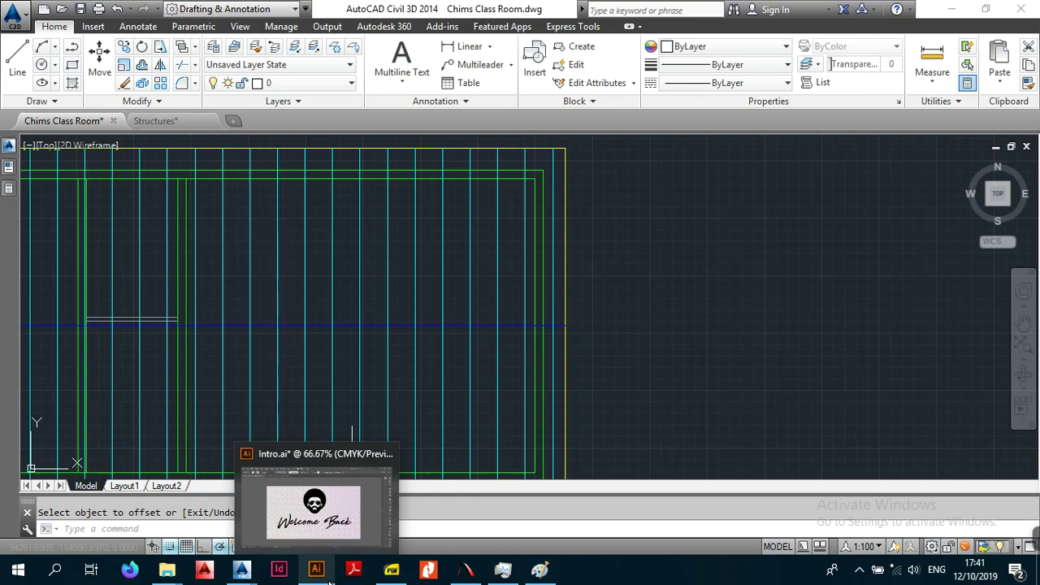
click(540, 569)
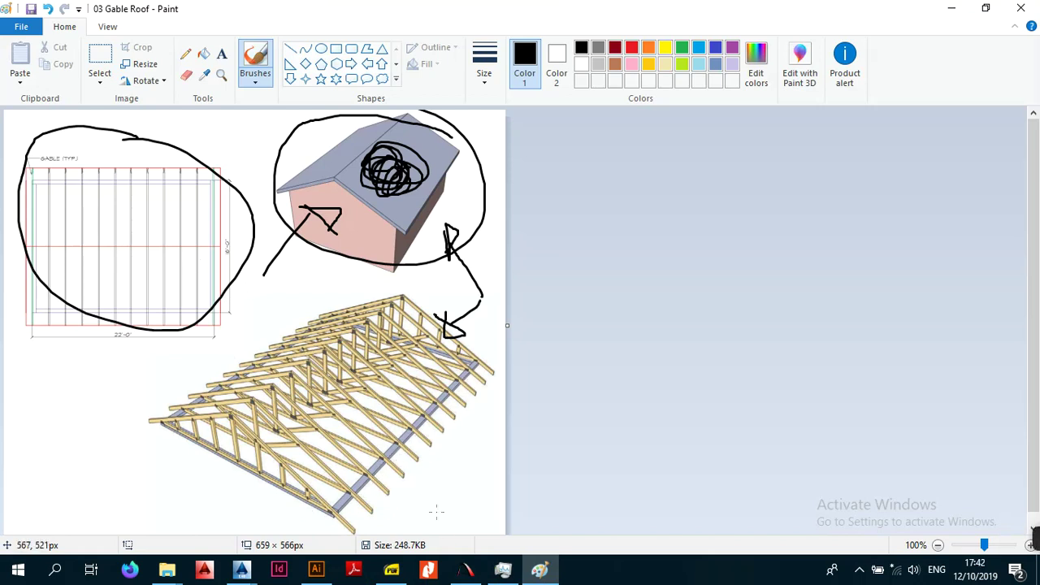
click(243, 570)
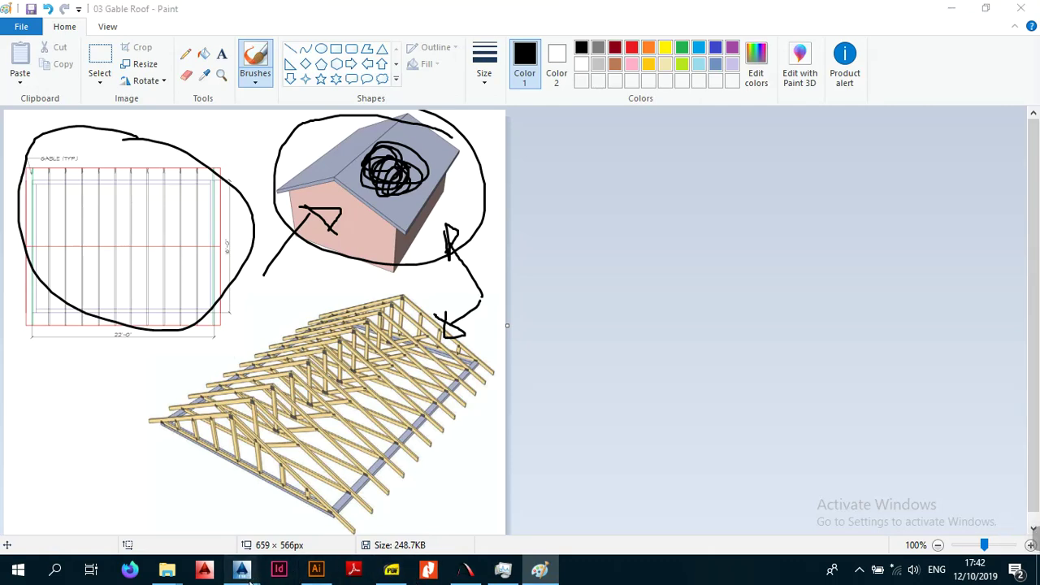
click(88, 504)
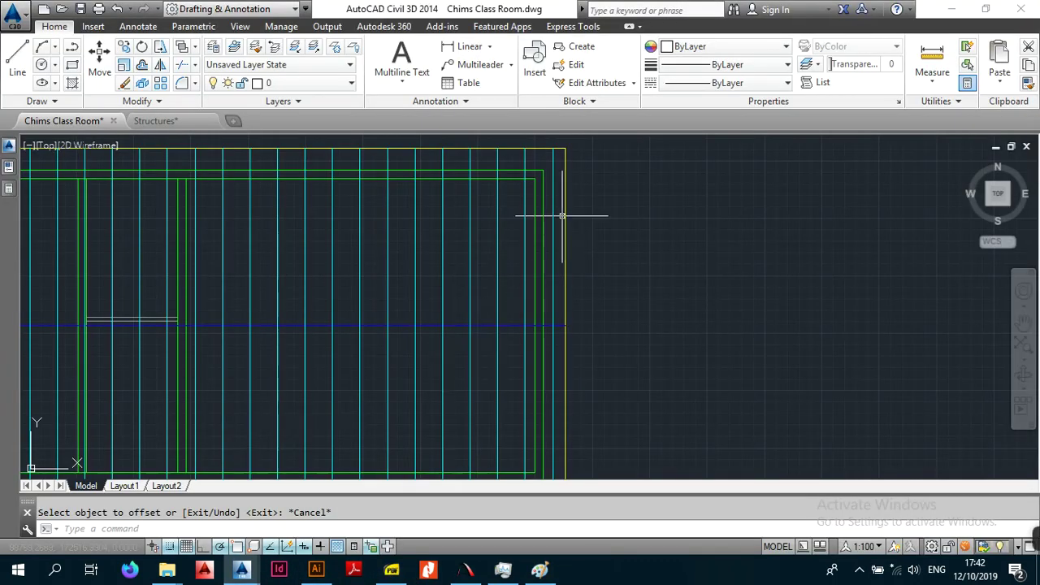
Step: Delete the last cyan truss line lying between the right exterior wall and the yellow roof outline
scroll(552, 244, down, 1)
scroll(548, 298, up, 1)
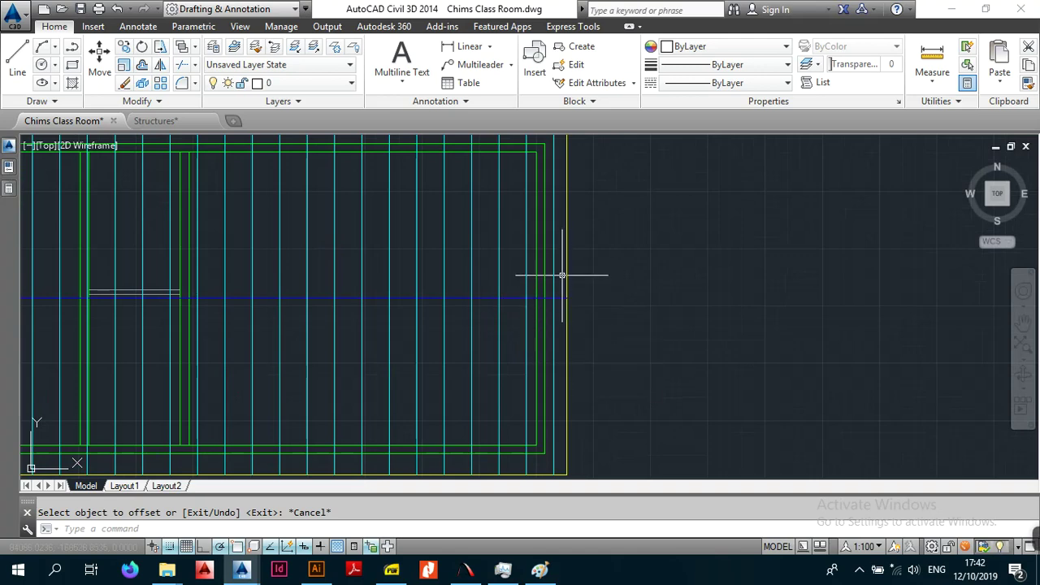
middle_drag(561, 285, 563, 318)
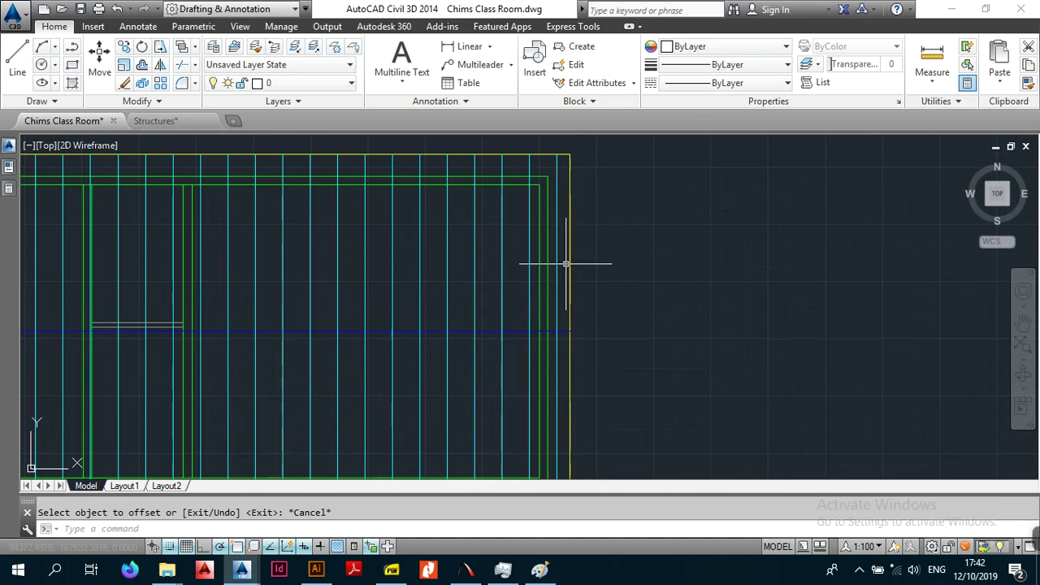
scroll(564, 259, down, 2)
click(560, 196)
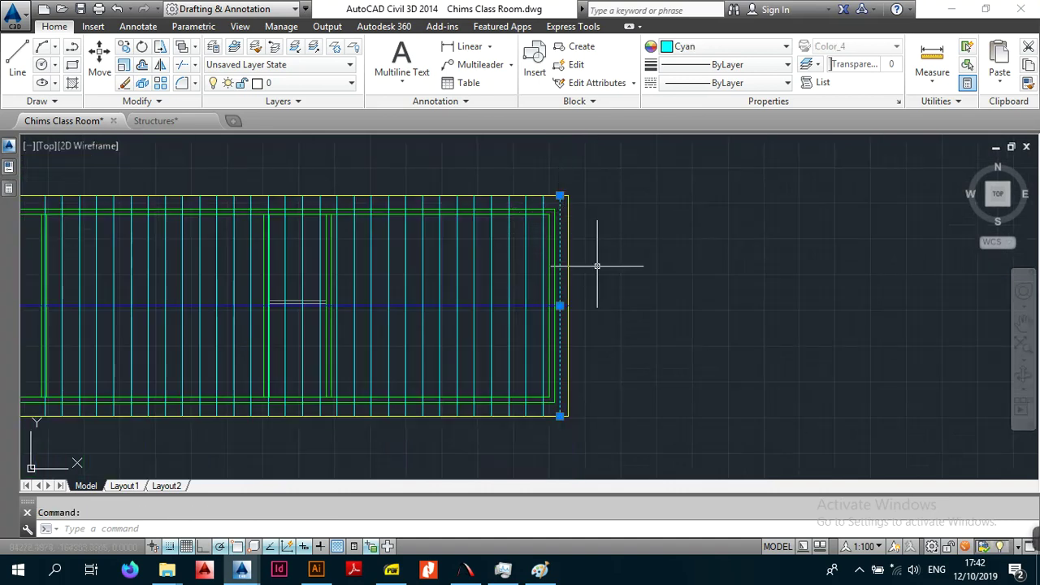
key(Delete)
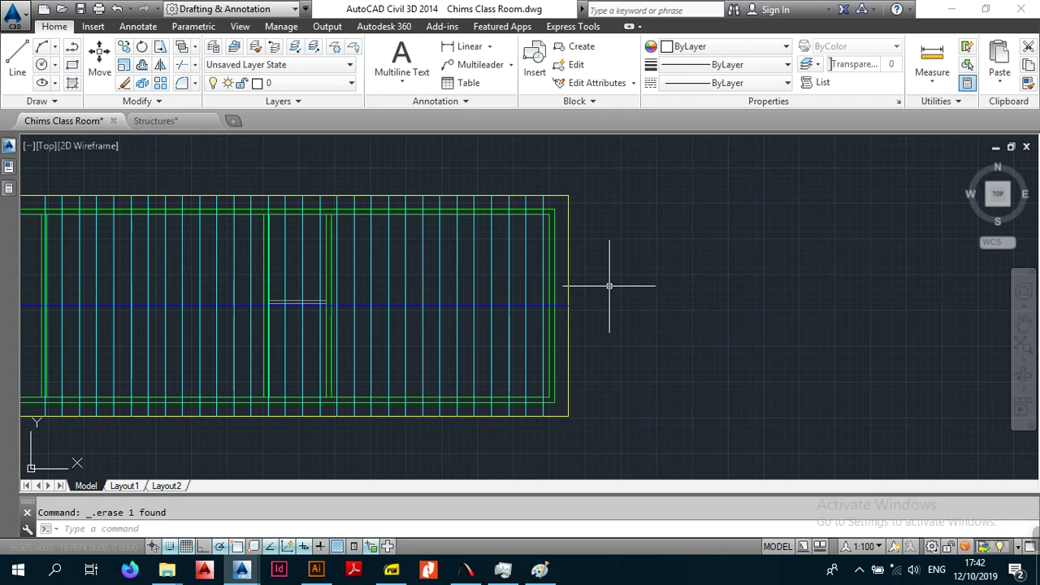
Step: Mirror all the cyan truss lines onto the left half of the roof about the central truss line, keeping the source lines
scroll(535, 324, up, 3)
scroll(515, 225, down, 3)
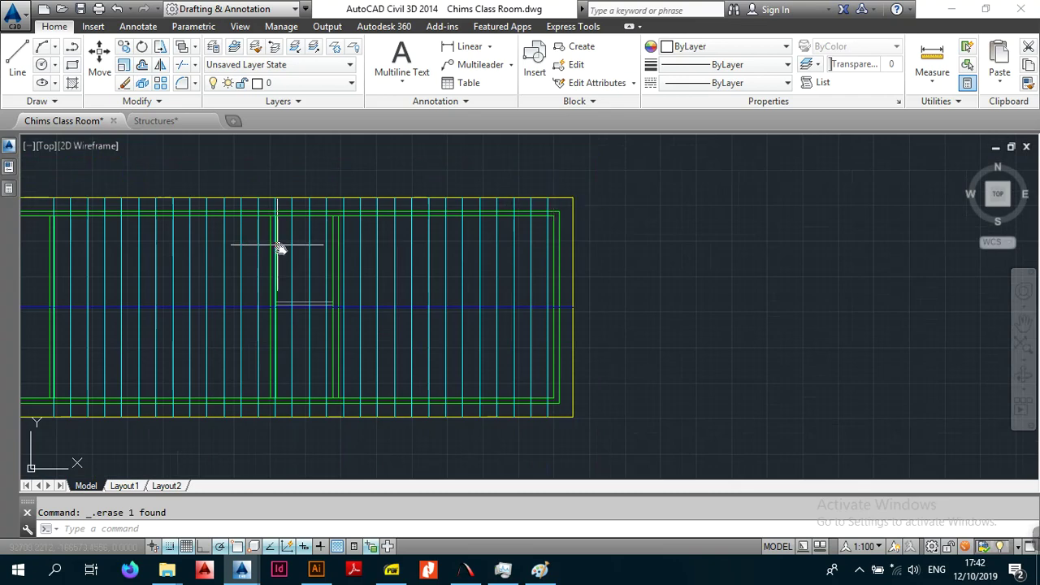
scroll(279, 241, up, 1)
scroll(605, 228, up, 1)
click(623, 234)
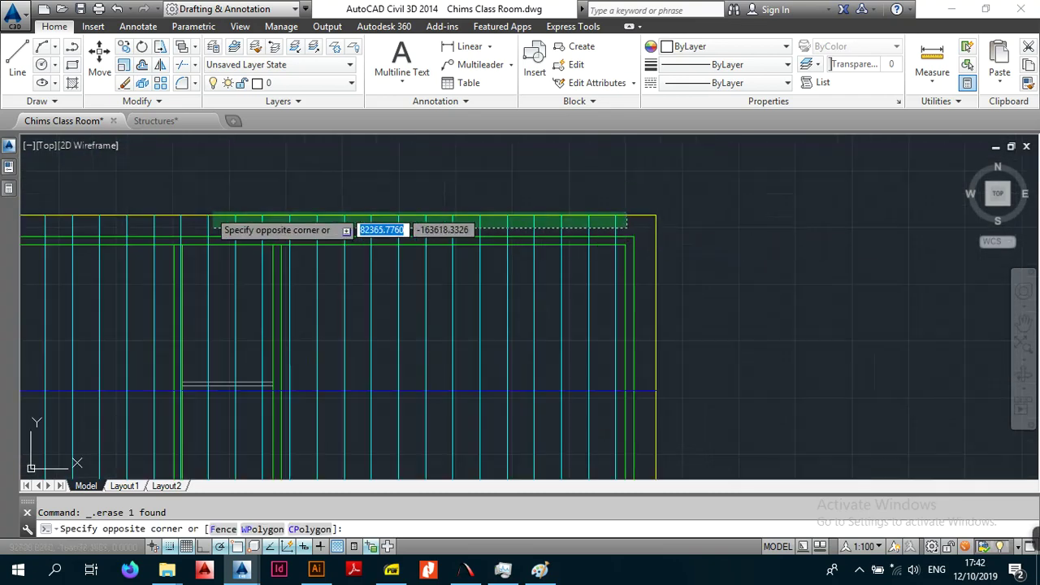
scroll(143, 238, down, 5)
scroll(280, 272, up, 1)
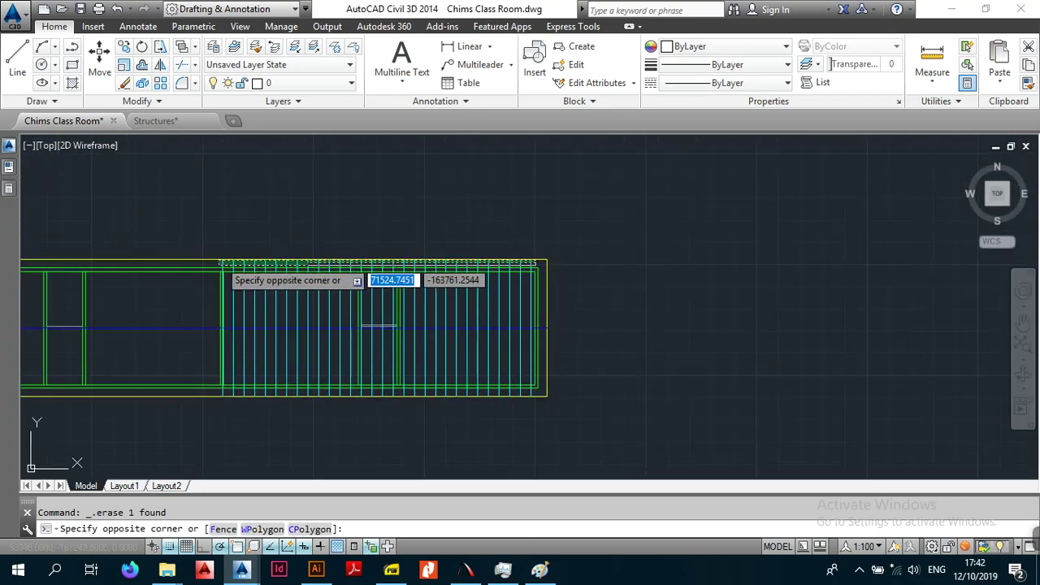
click(221, 273)
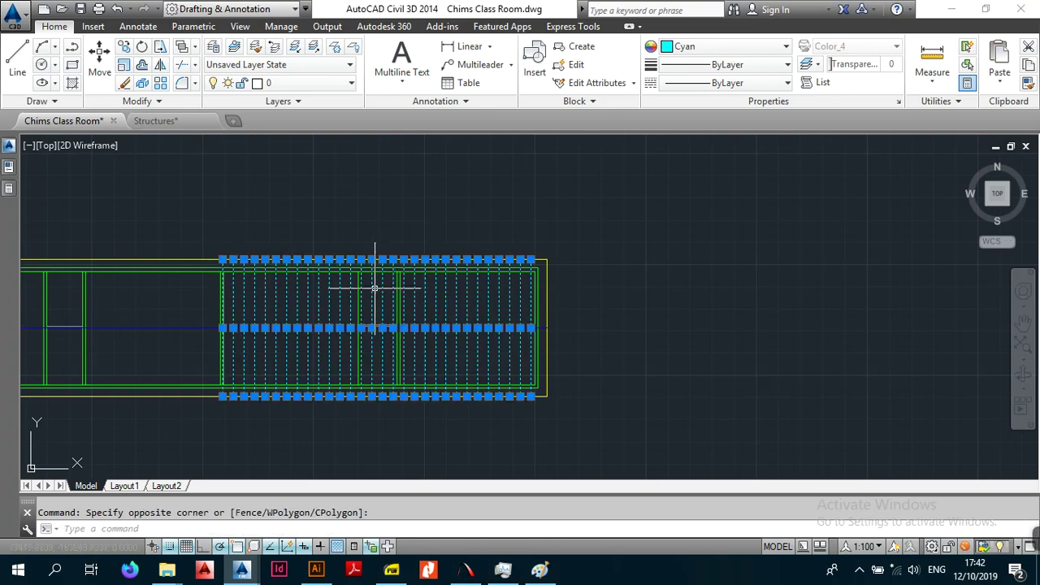
middle_drag(371, 284, 388, 280)
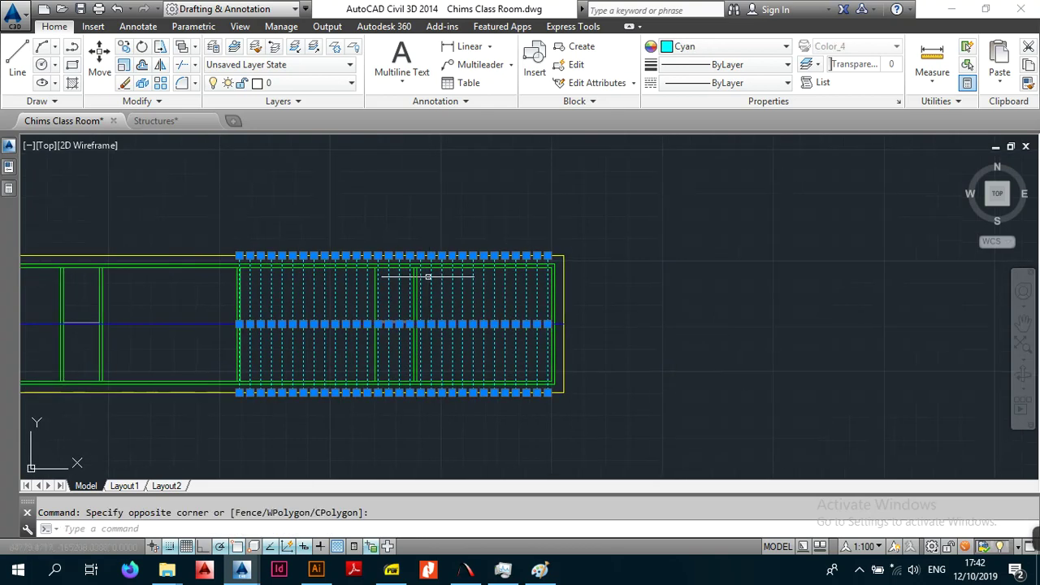
click(143, 83)
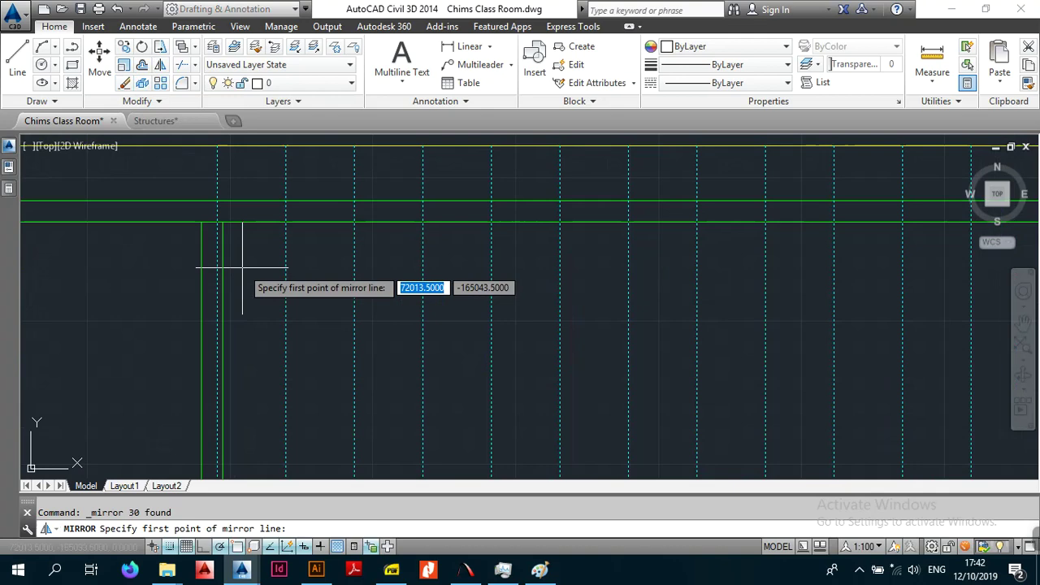
click(218, 146)
scroll(244, 375, down, 3)
scroll(317, 232, down, 5)
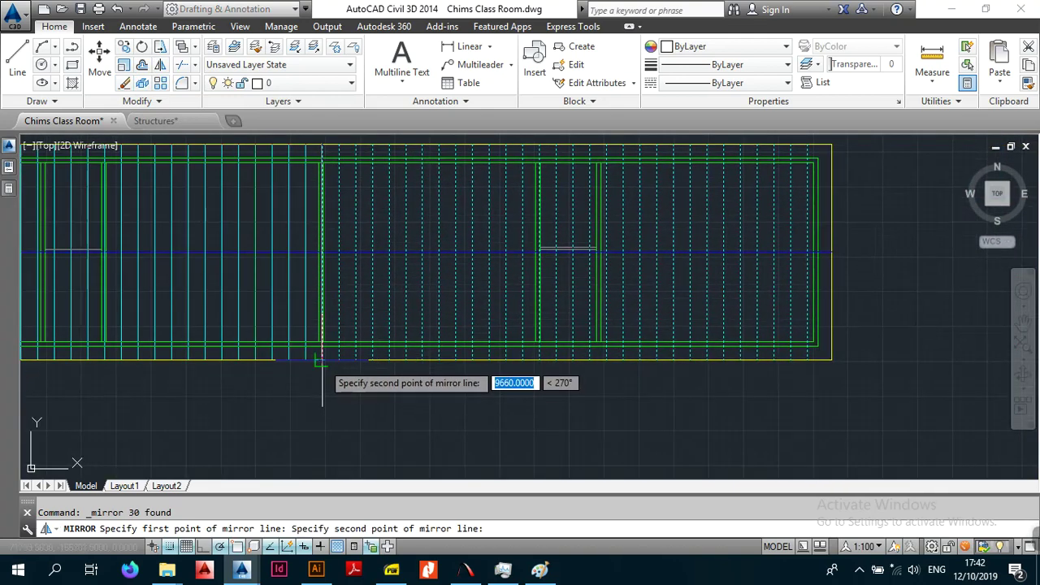
click(323, 360)
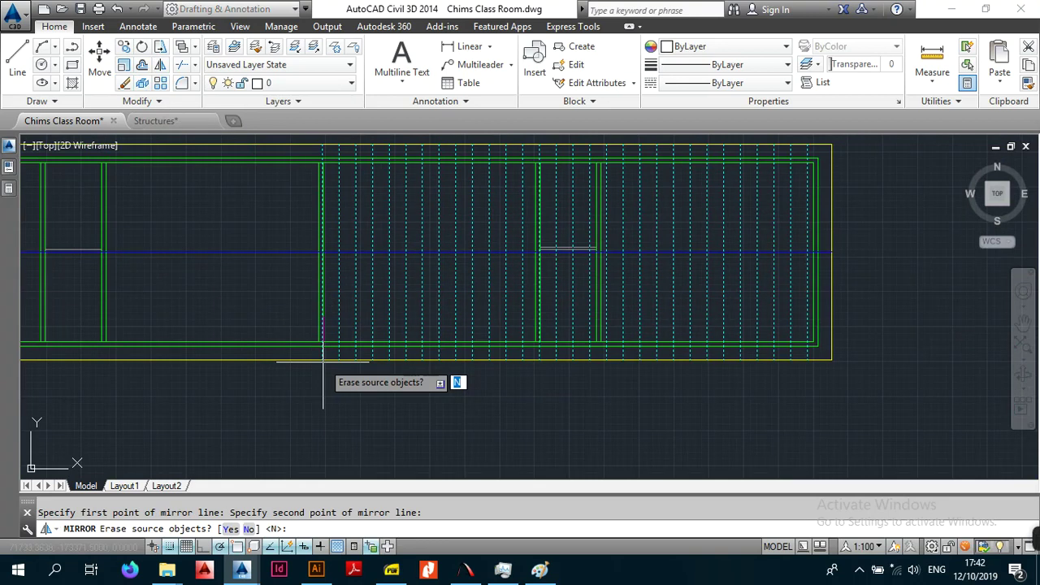
key(Return)
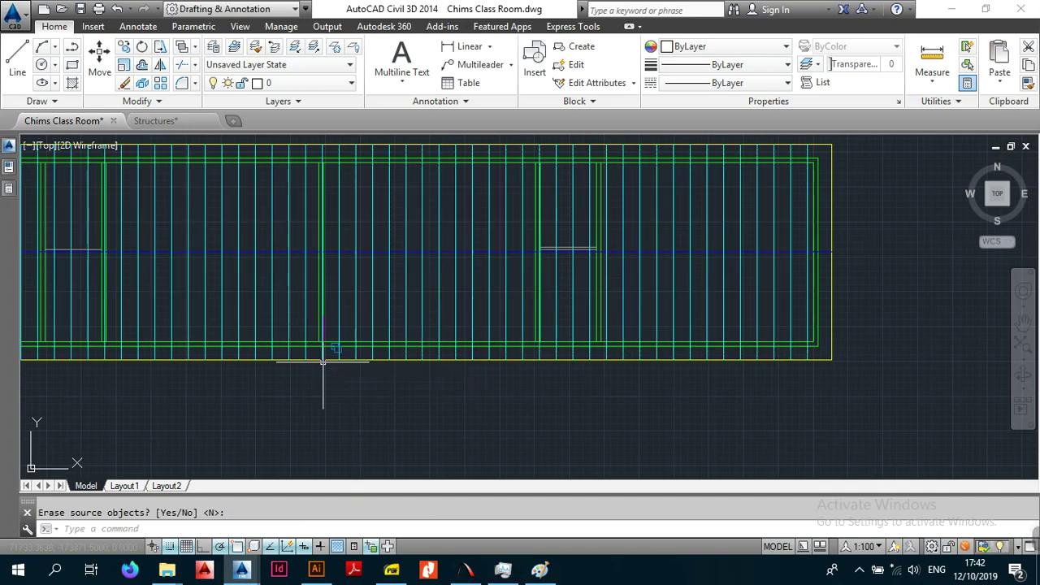
Step: On the smaller gable roof plan labelled Ridge, draw a vertical line from the midpoint of the upper yellow edge to the lower edge
scroll(309, 432, down, 4)
scroll(441, 355, up, 2)
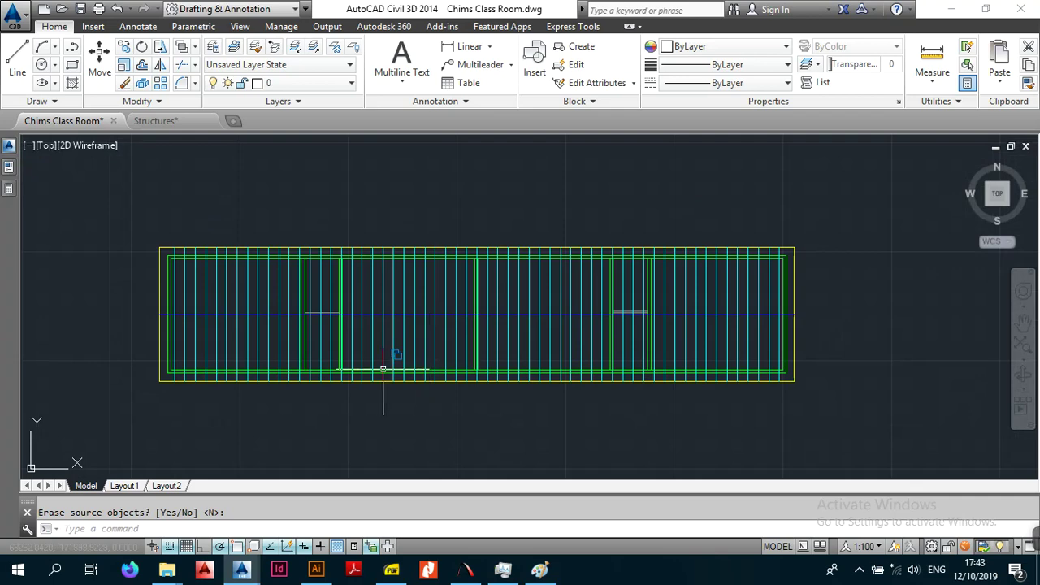
scroll(383, 369, down, 4)
scroll(458, 296, up, 2)
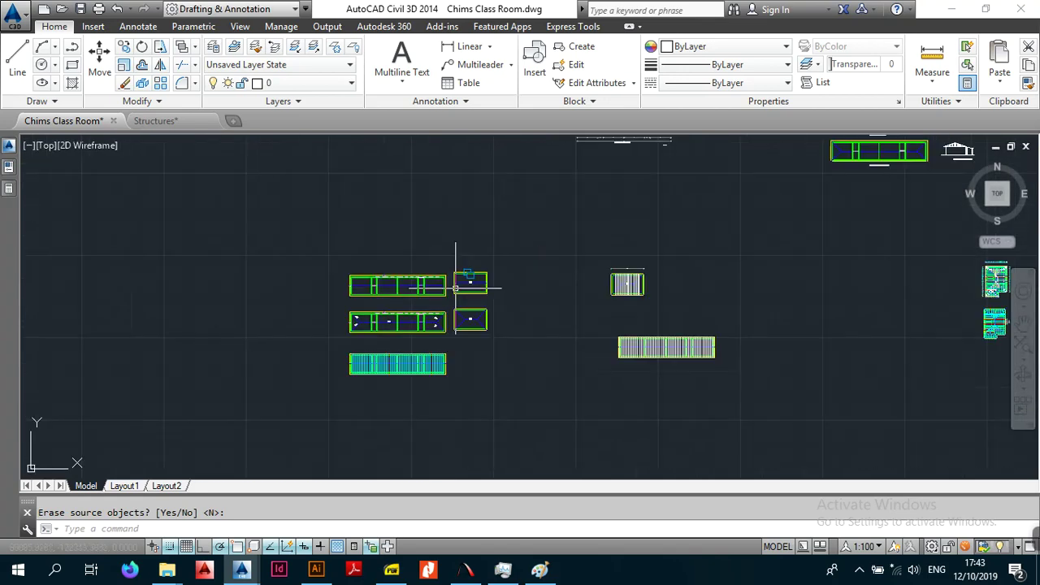
scroll(469, 318, up, 10)
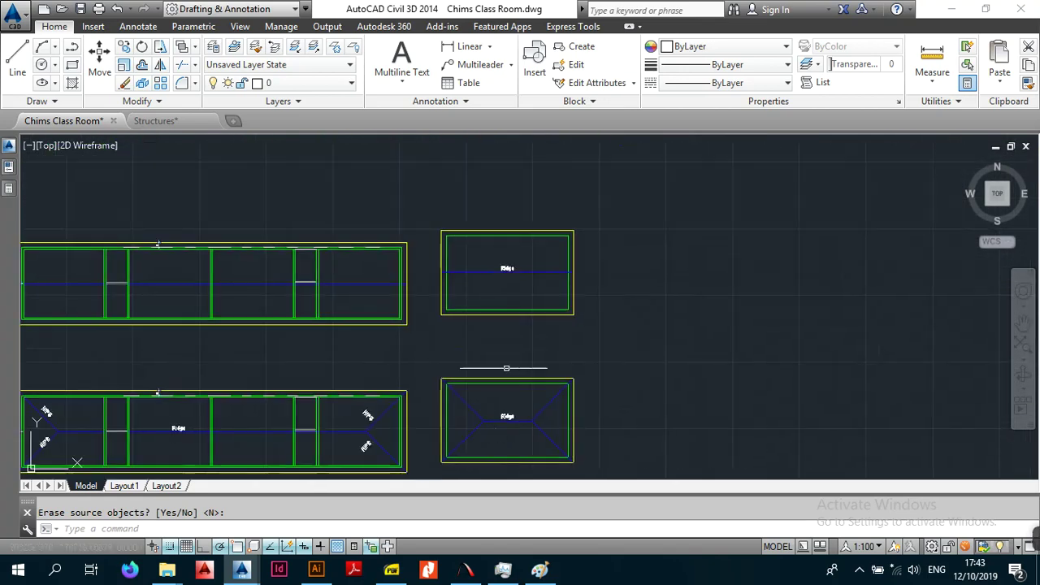
middle_drag(518, 288, 498, 312)
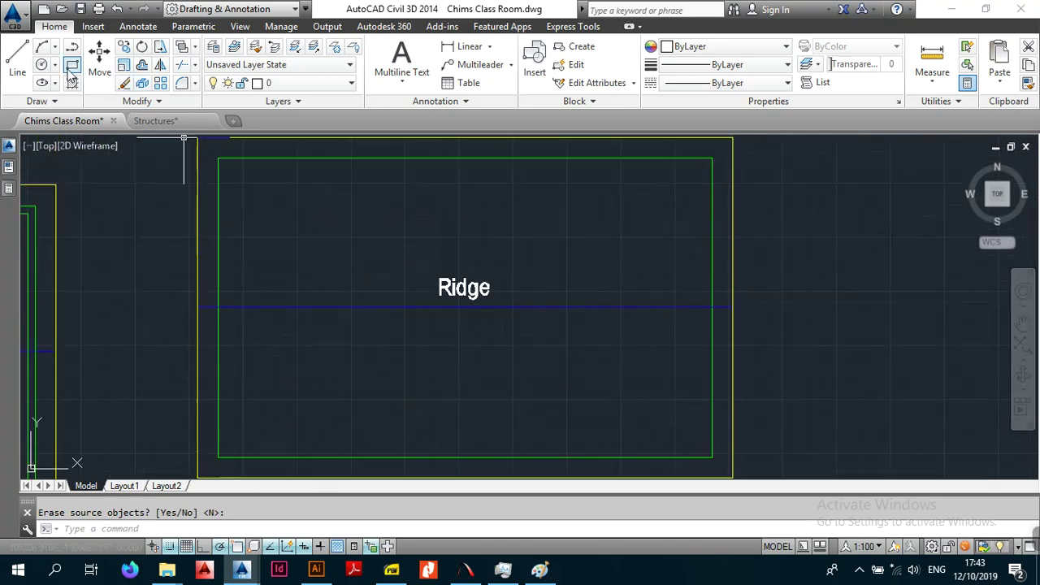
click(17, 57)
middle_drag(479, 175, 492, 222)
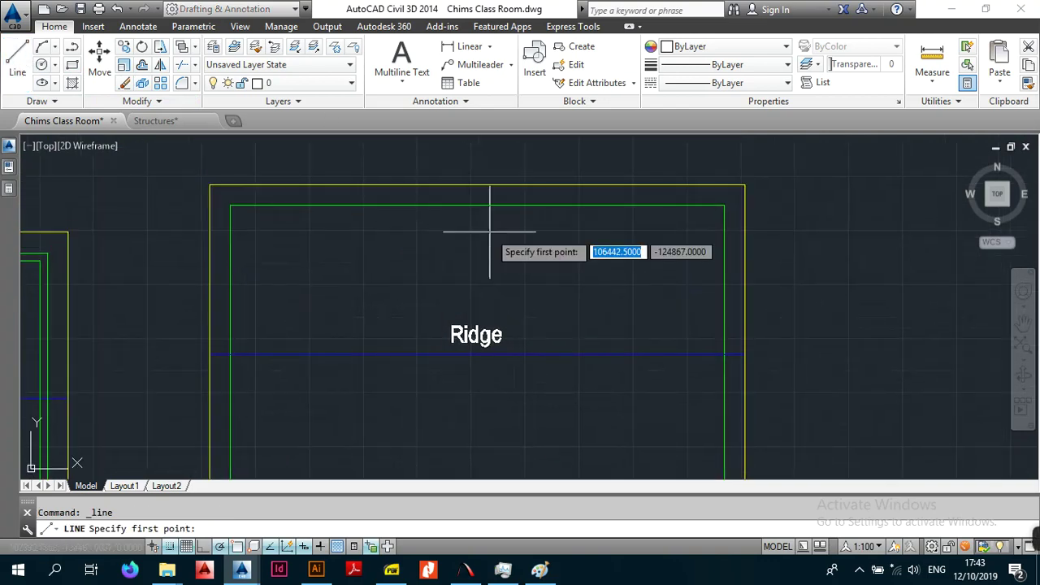
click(476, 162)
scroll(494, 174, down, 2)
middle_drag(497, 367, 502, 281)
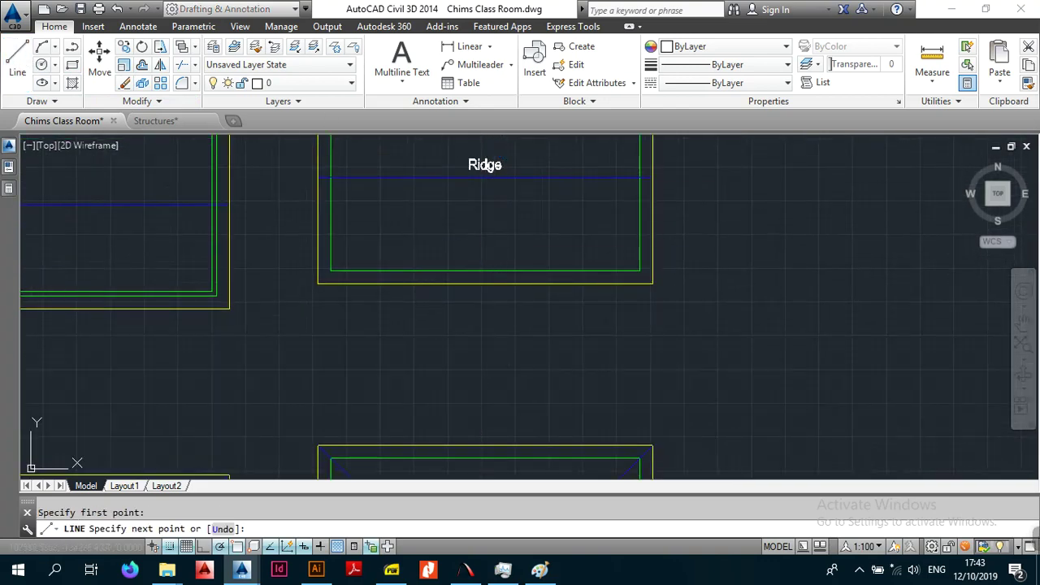
key(Escape)
middle_drag(499, 239, 515, 279)
Step: Change the new vertical middle line's colour to Cyan
click(481, 295)
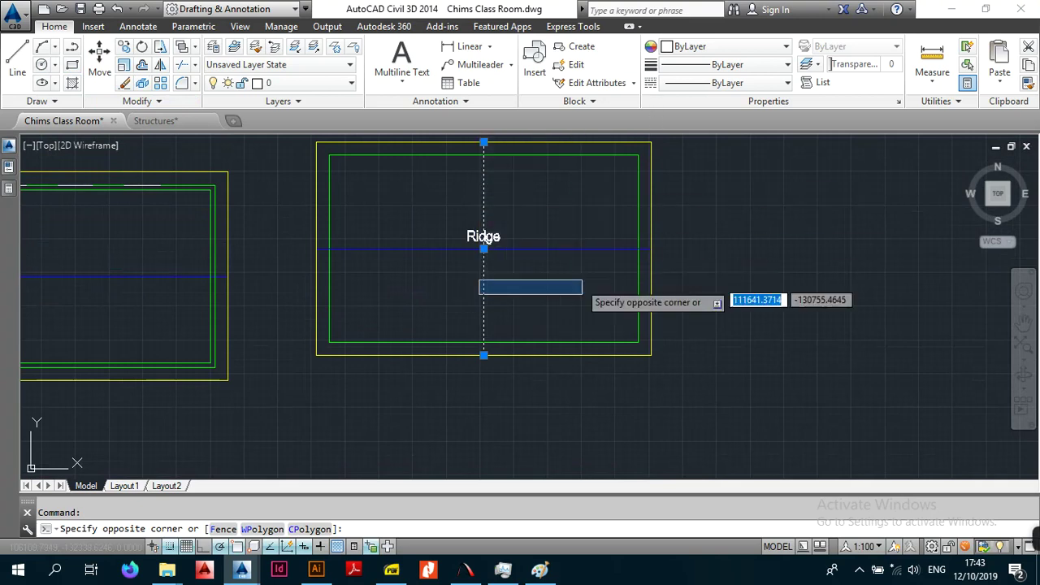
click(476, 290)
click(723, 47)
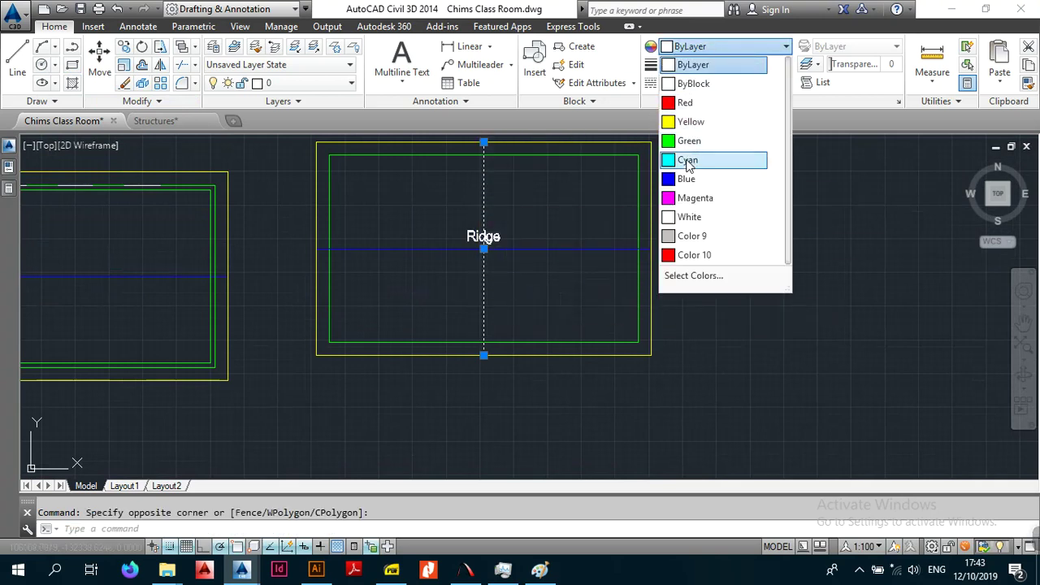
click(688, 160)
key(Escape)
click(465, 252)
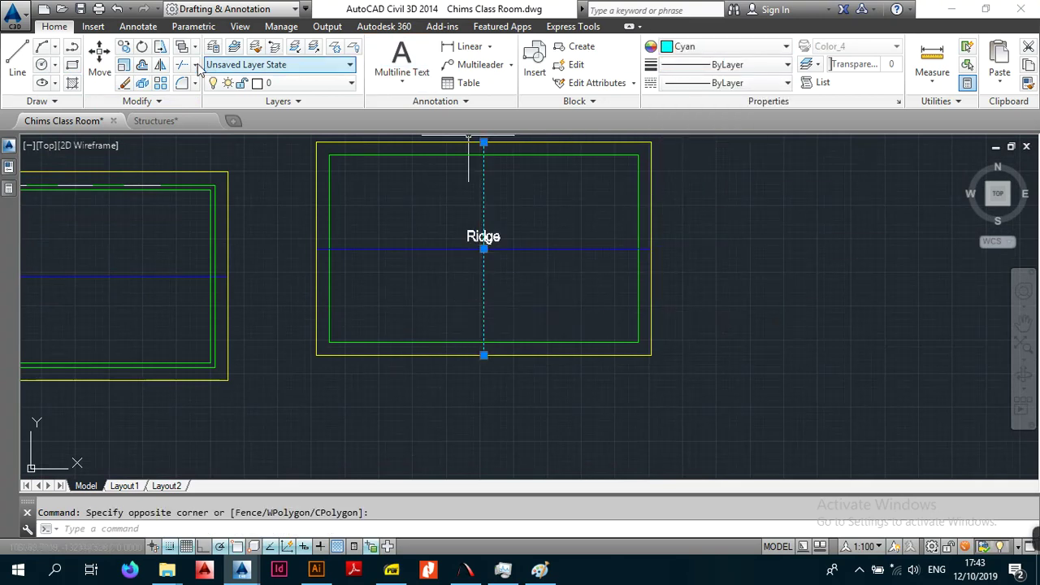
click(142, 66)
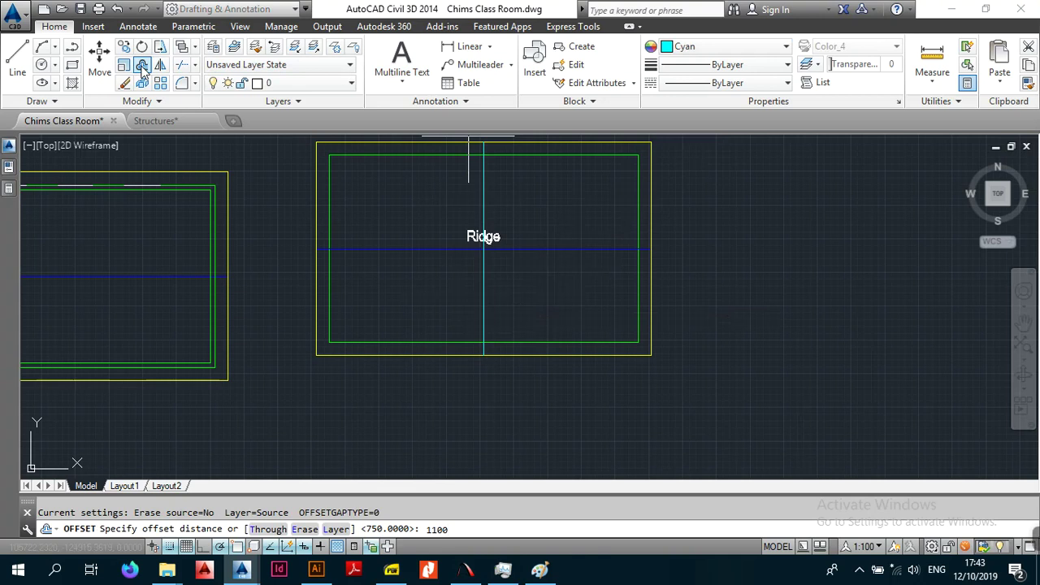
key(Return)
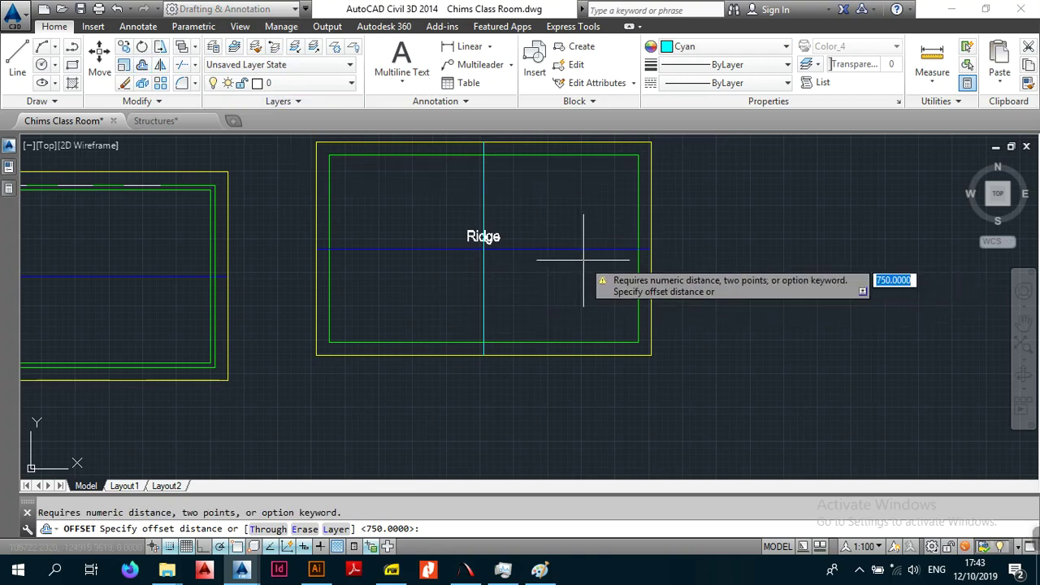
key(Escape)
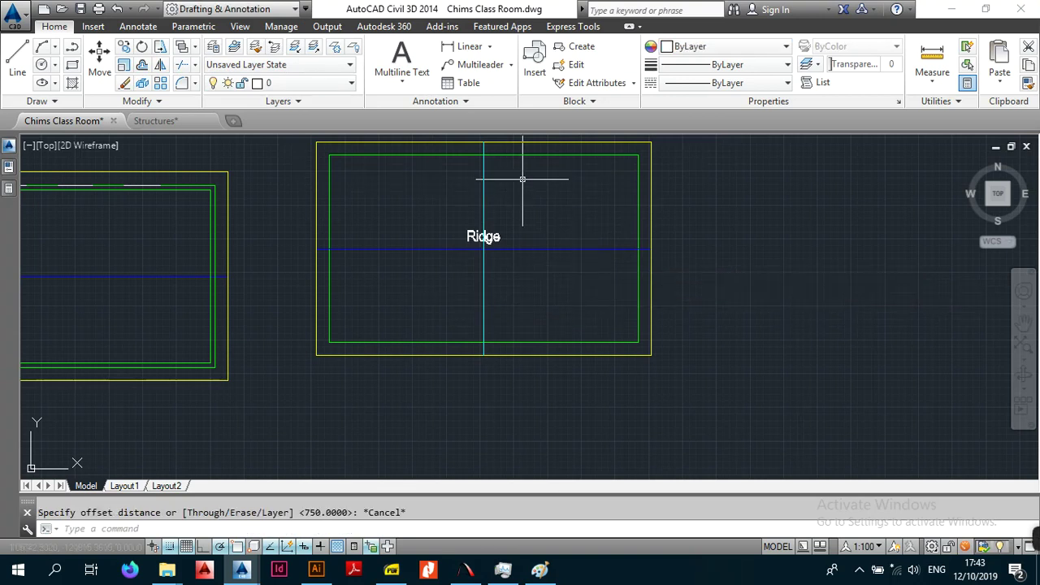
Step: Offset the cyan middle line to the right six times in succession at 1100 spacing, up to just inside the right wall
click(525, 176)
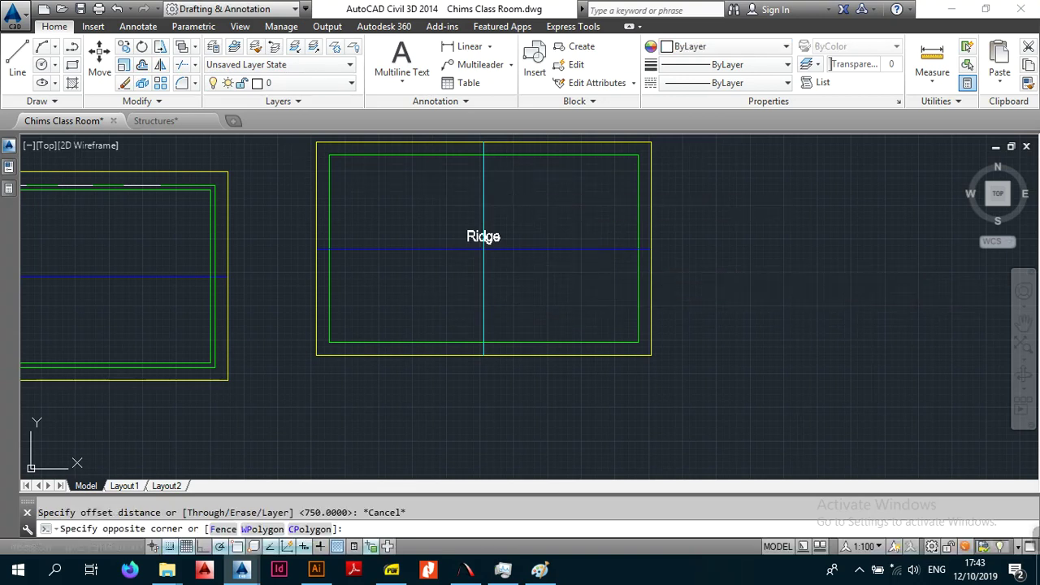
click(514, 179)
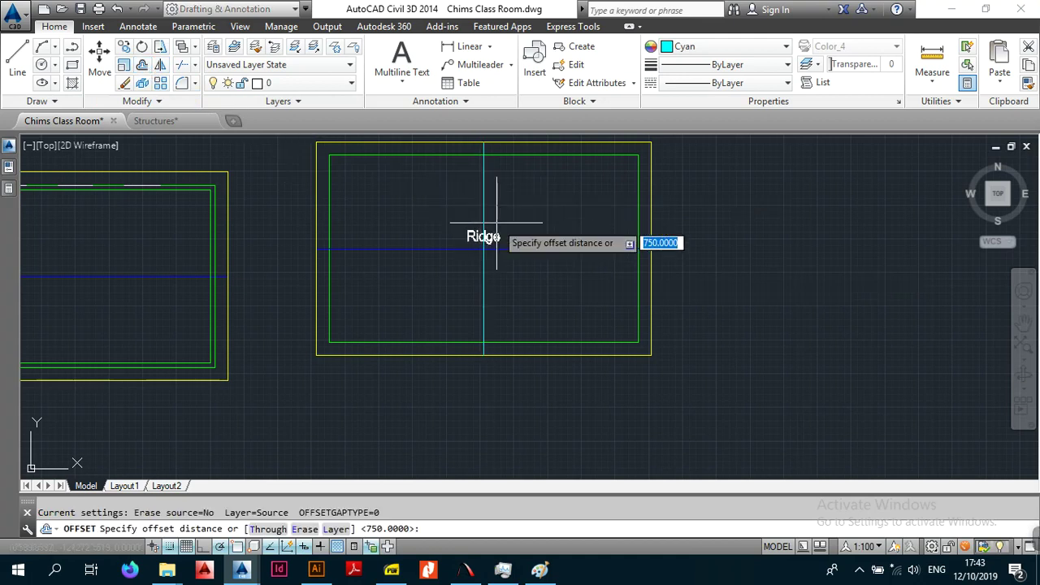
text(11)
key(Return)
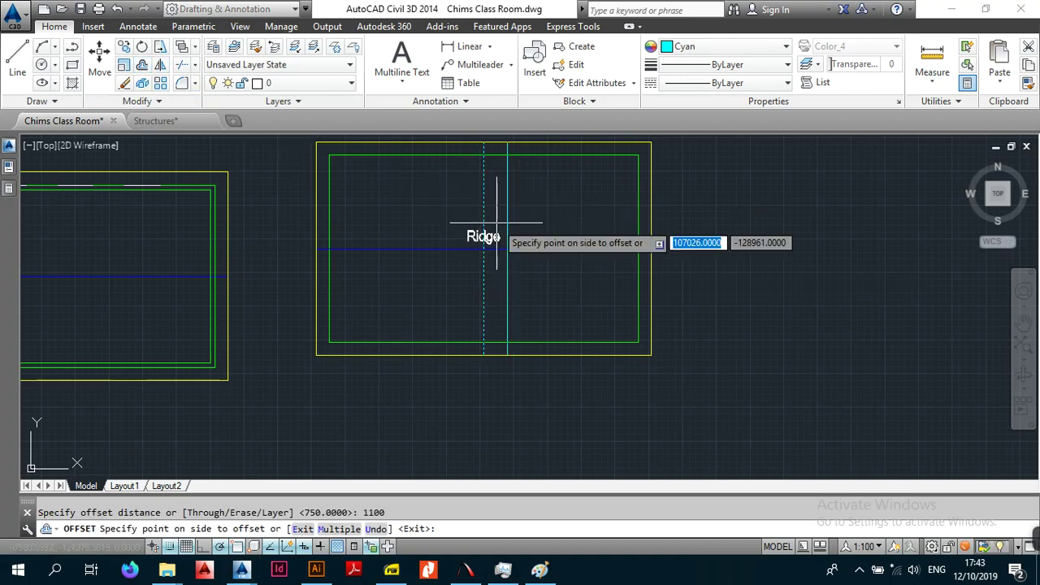
click(560, 240)
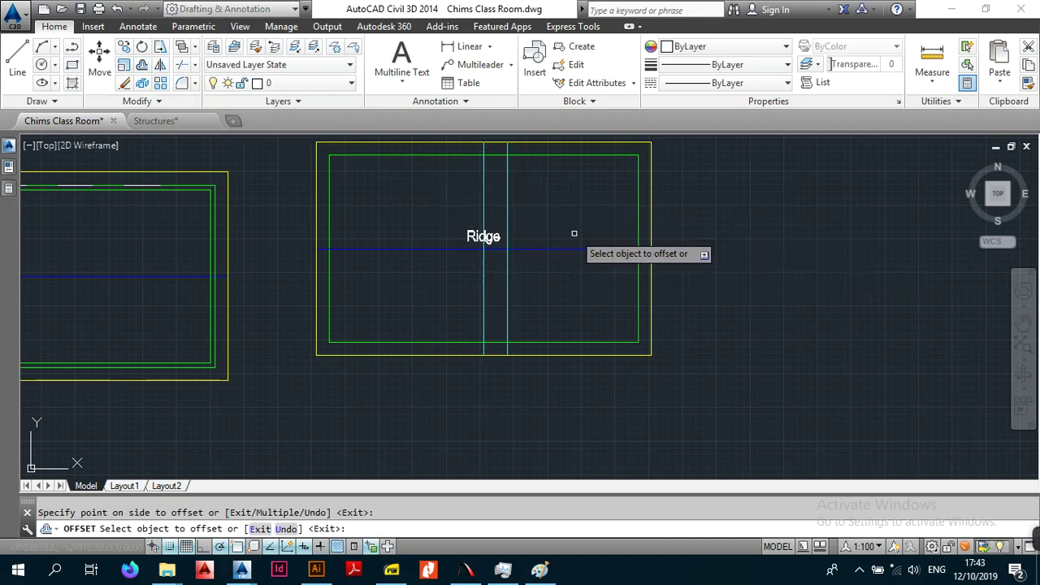
click(508, 196)
click(569, 210)
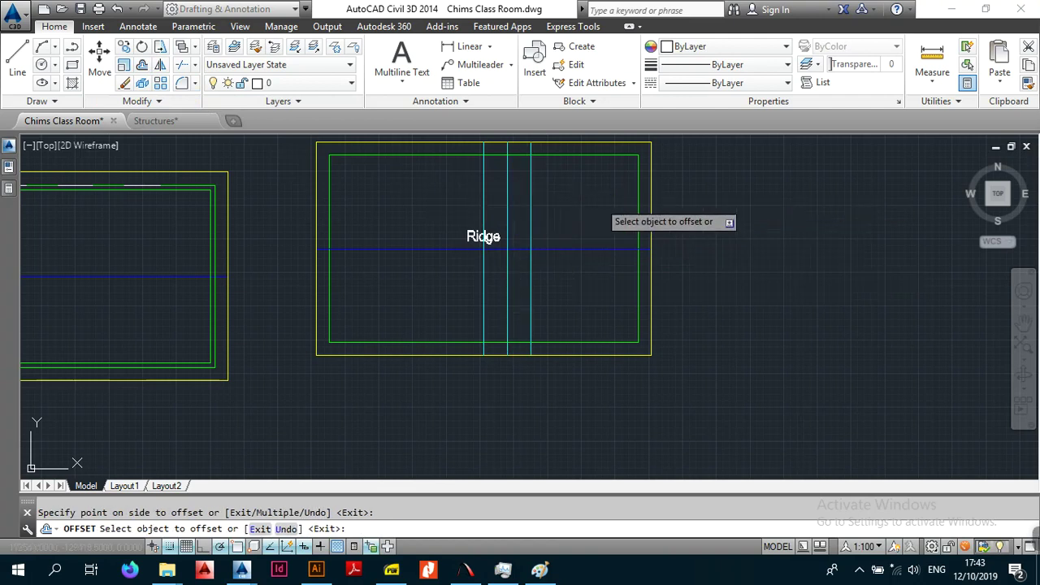
click(533, 207)
click(555, 208)
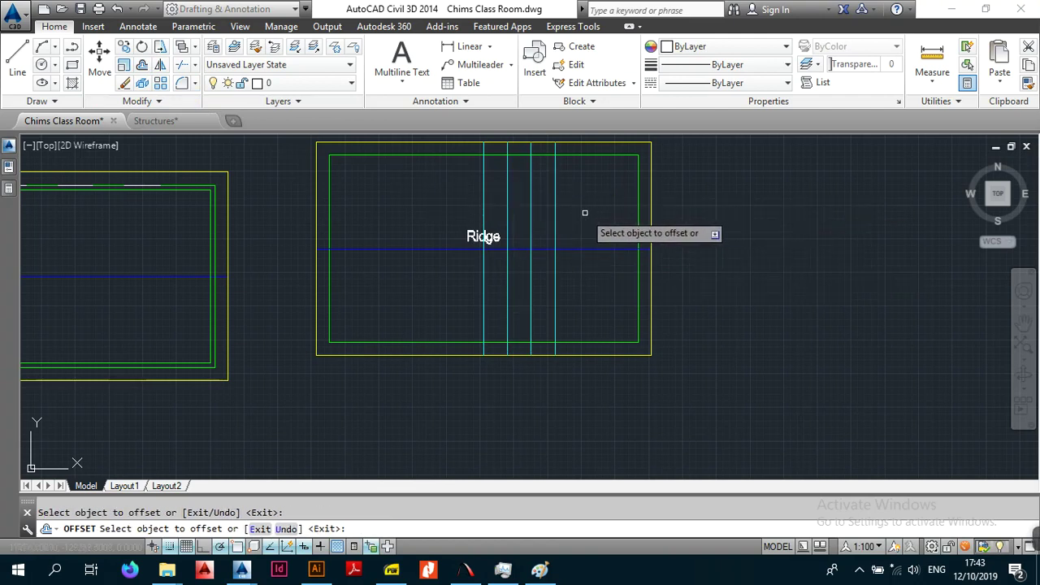
click(555, 208)
click(581, 215)
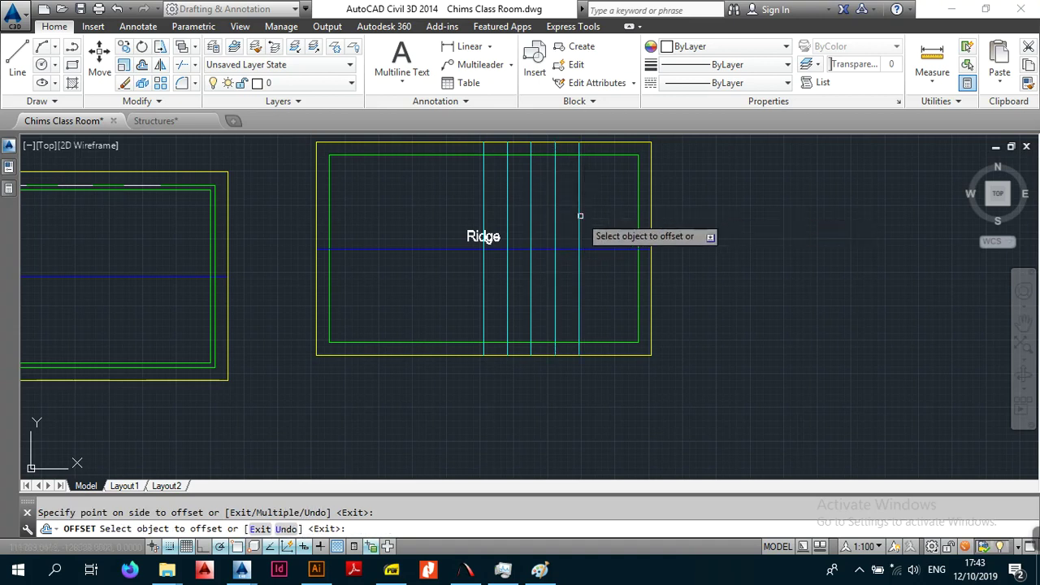
click(579, 214)
click(599, 214)
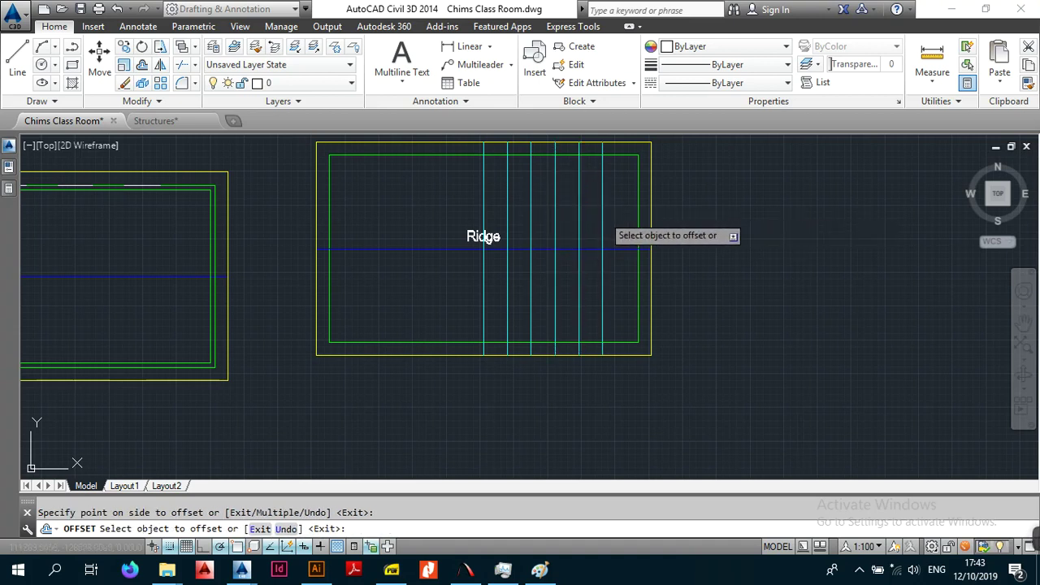
click(600, 215)
click(626, 224)
key(Escape)
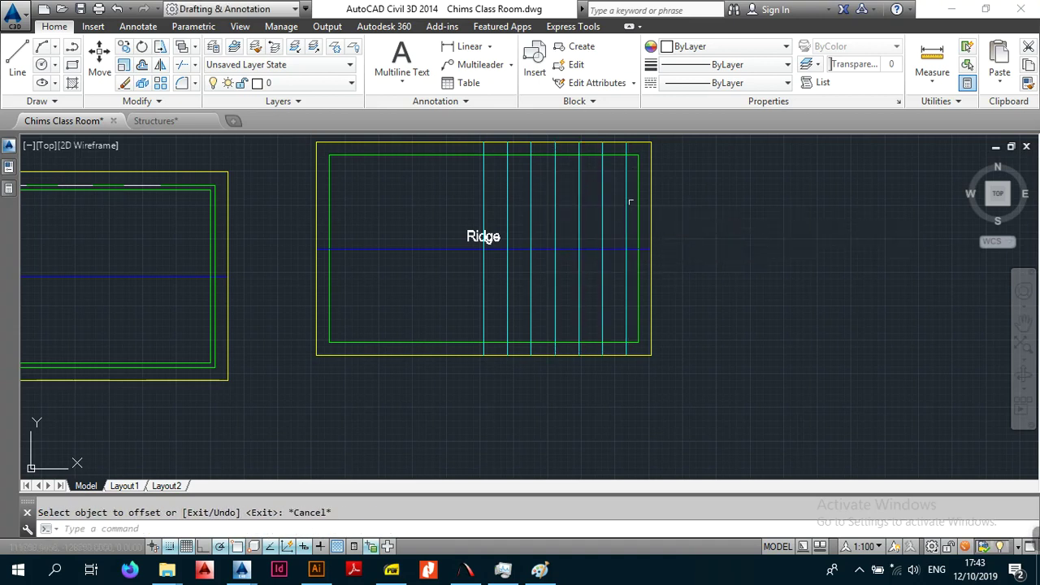
Step: Erase the six cyan offset lines to the right of the middle line on the smaller gable roof plan
click(632, 194)
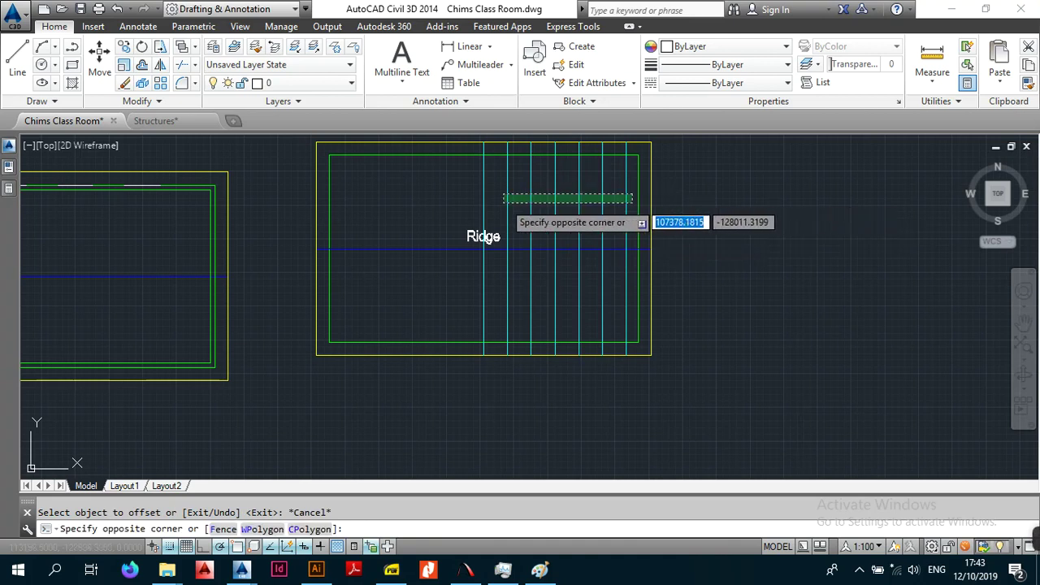
click(504, 203)
key(Delete)
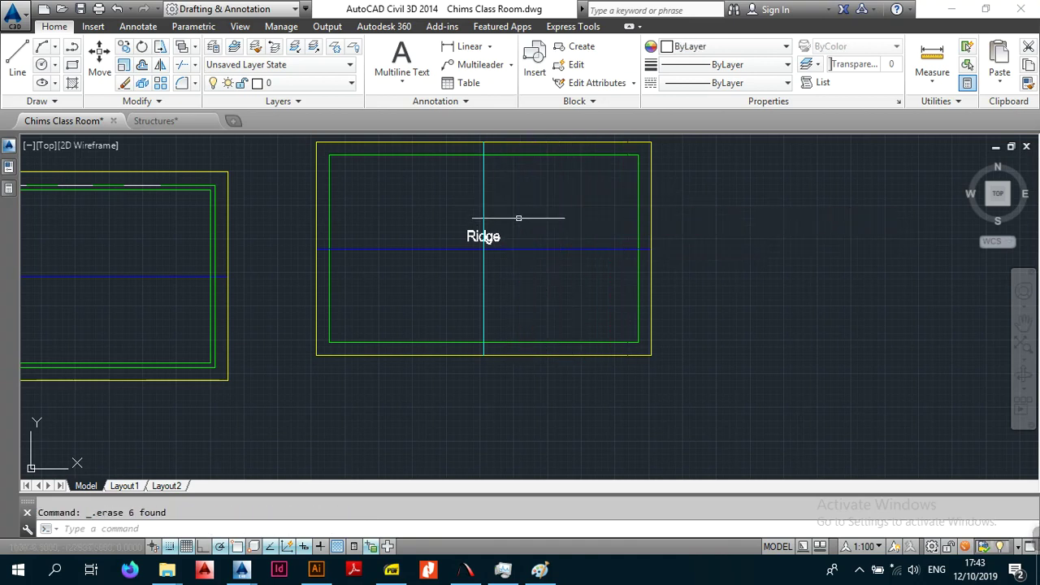
Step: Offset the cyan middle line to the right again six times in succession at 1100 spacing, stopping just inside the green wall line
click(484, 194)
click(455, 197)
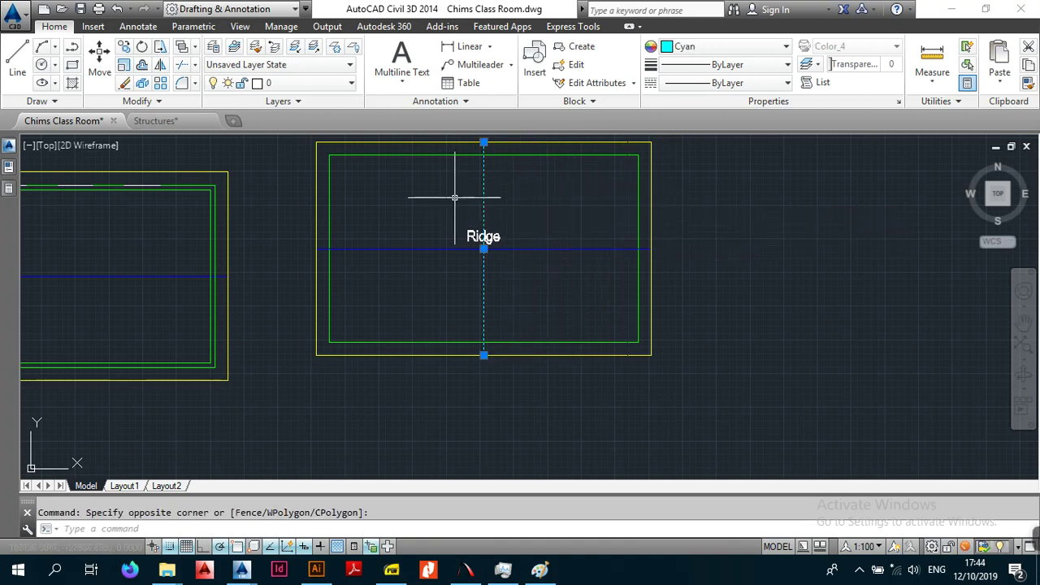
click(142, 66)
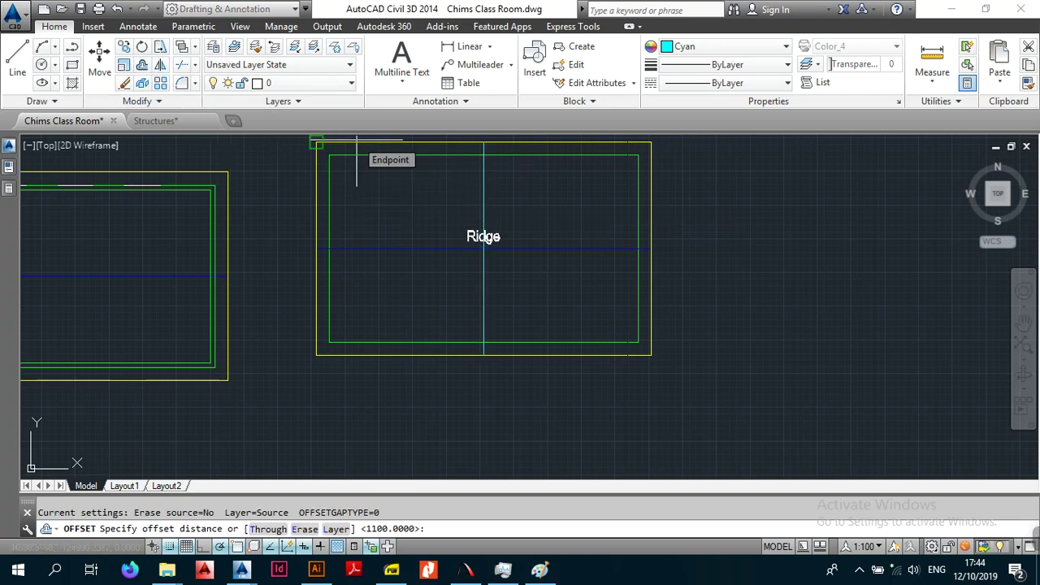
text(100)
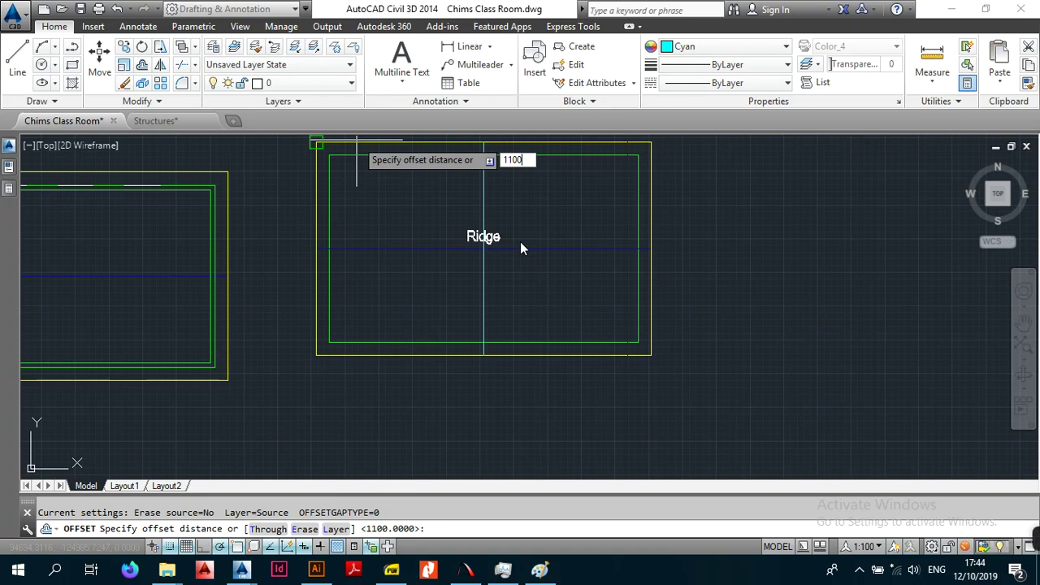
key(Return)
click(484, 163)
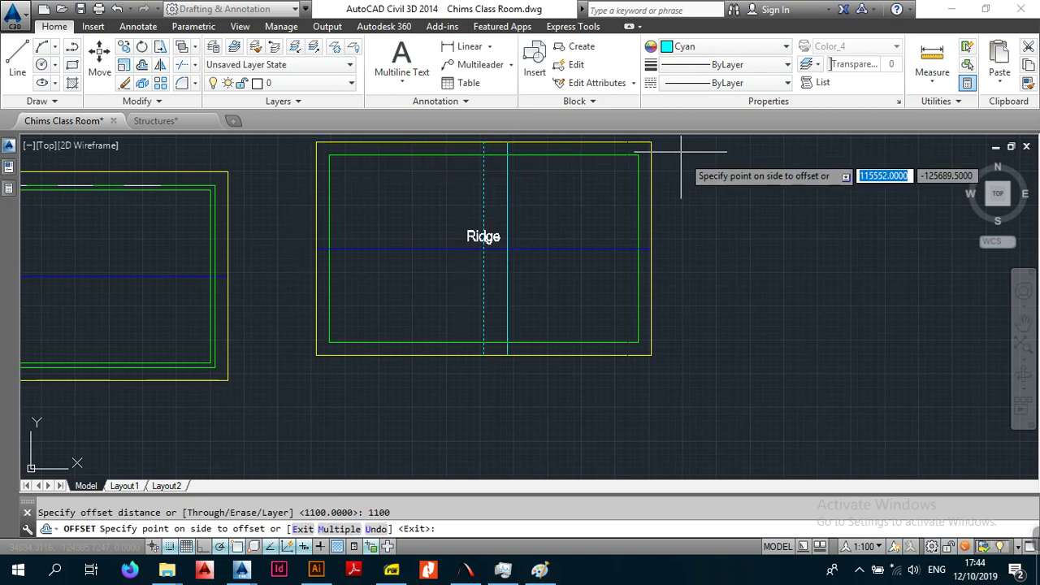
click(759, 236)
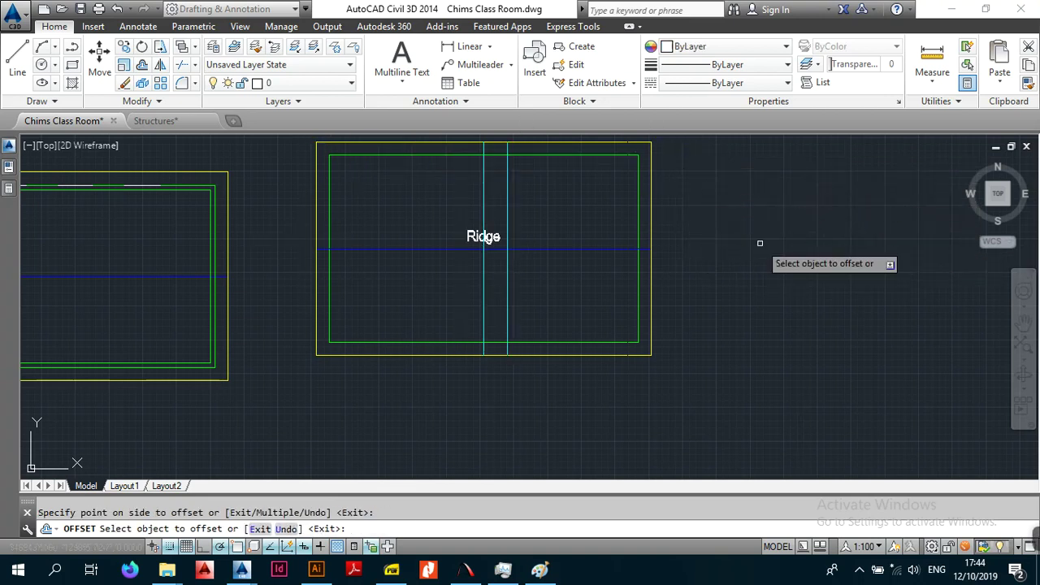
click(505, 192)
click(535, 197)
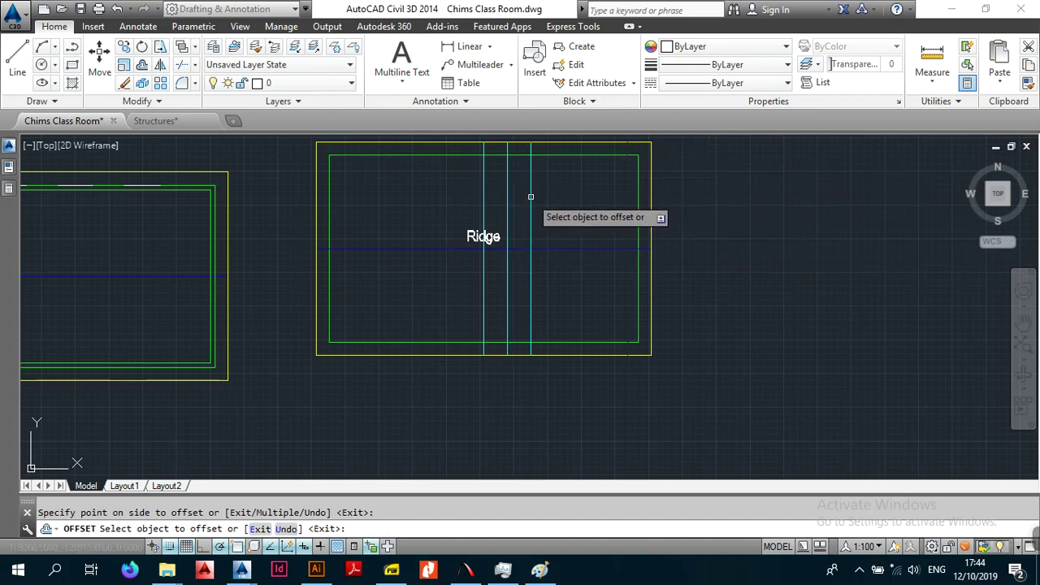
click(531, 196)
click(566, 198)
click(554, 198)
click(574, 203)
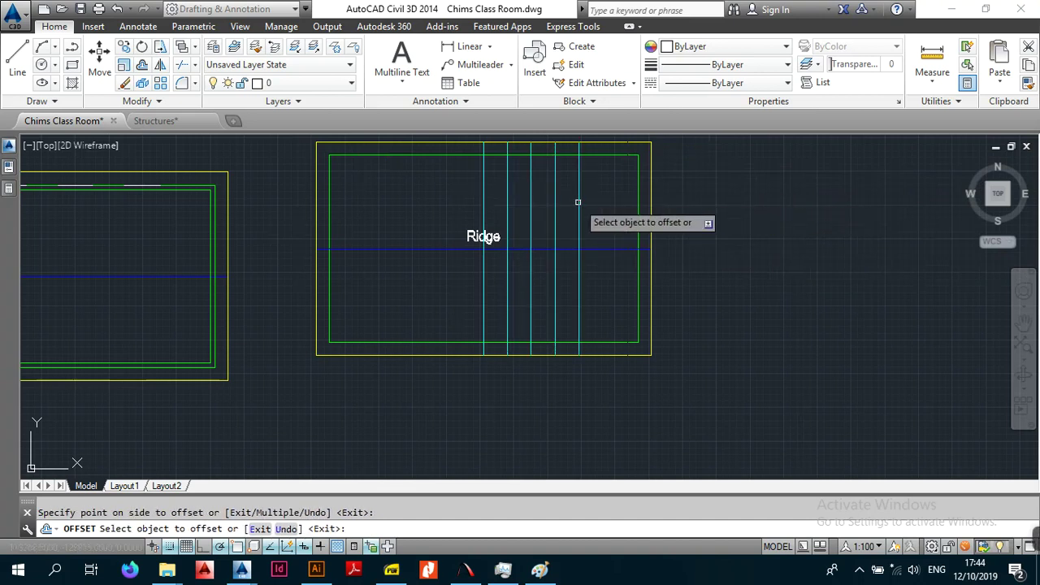
click(578, 201)
click(602, 201)
click(601, 201)
click(623, 199)
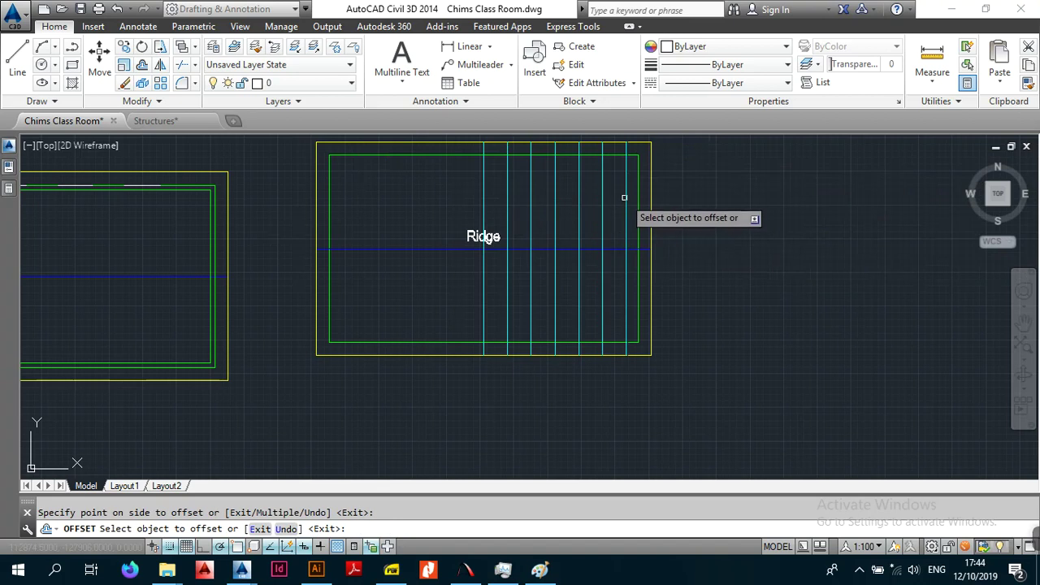
click(626, 200)
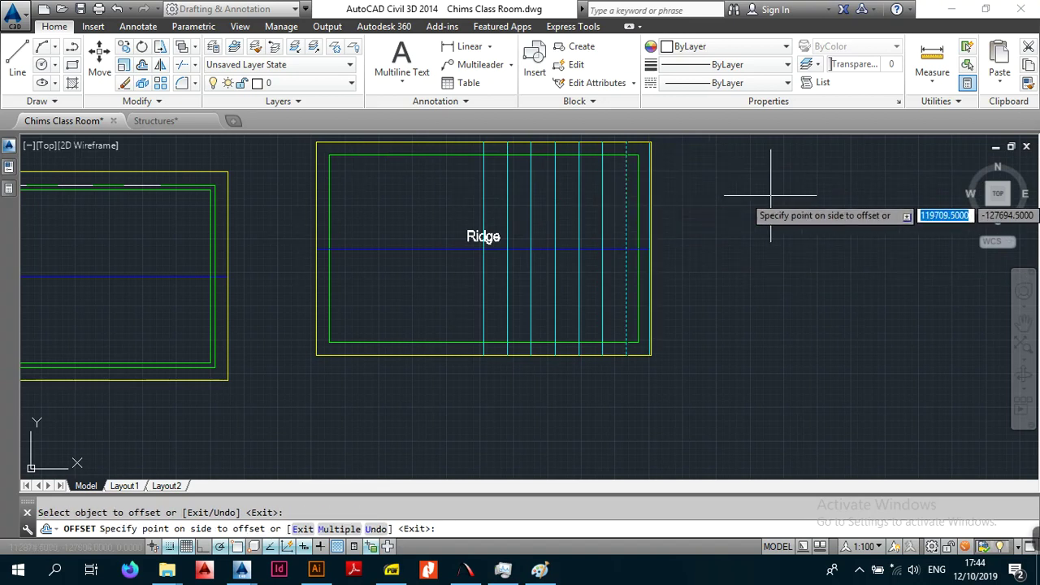
key(Escape)
Step: Mirror the six cyan truss lines onto the left half of the small roof about the middle line, keeping the source lines
scroll(633, 218, up, 3)
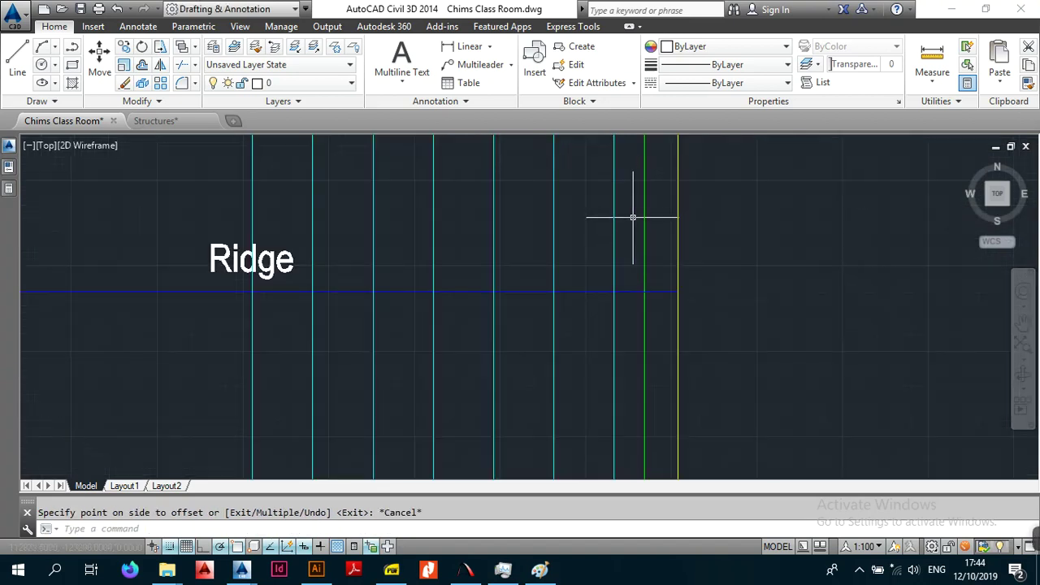
click(639, 199)
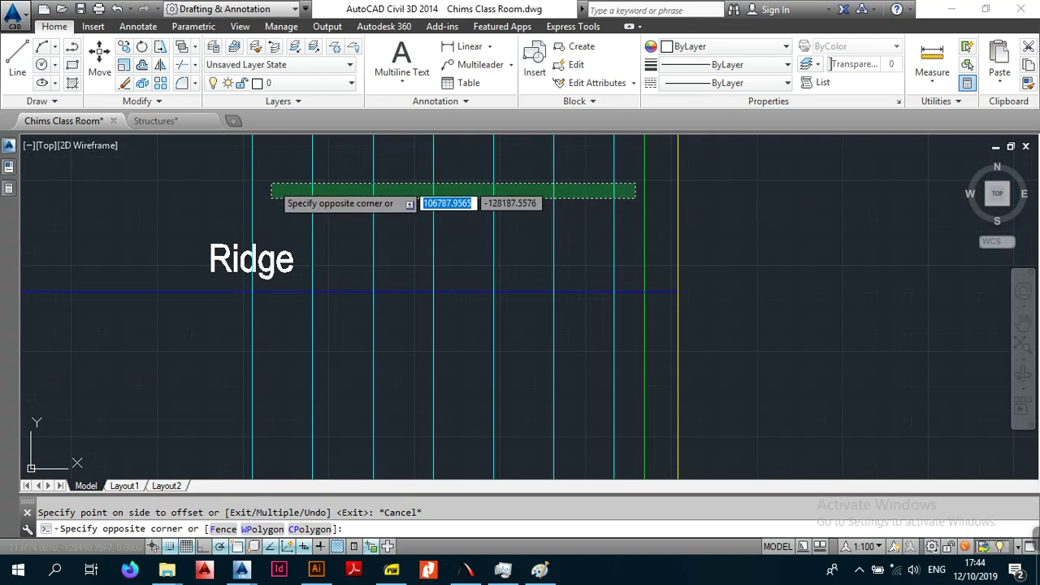
click(299, 206)
scroll(371, 205, down, 4)
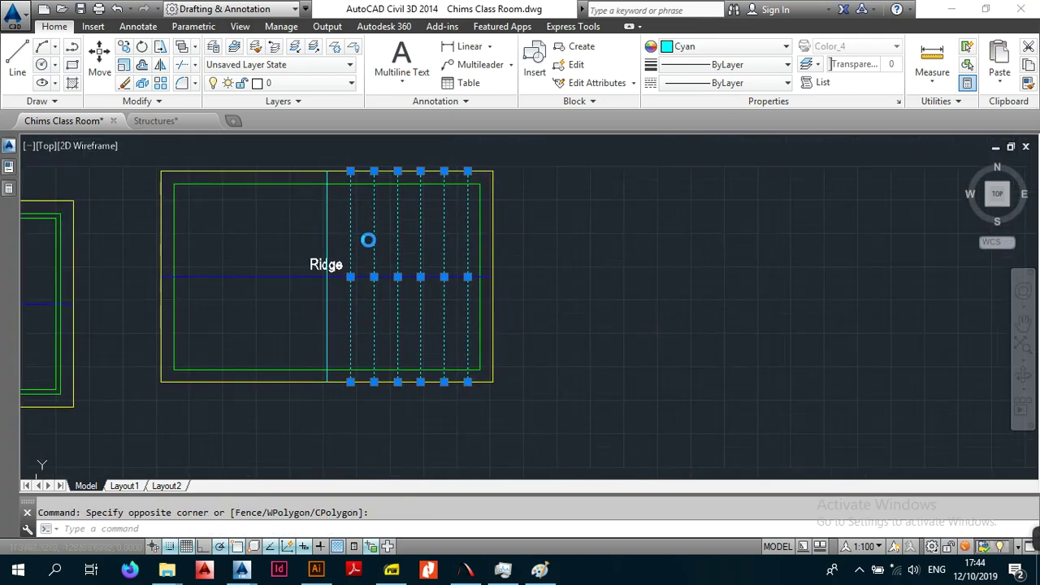
click(160, 65)
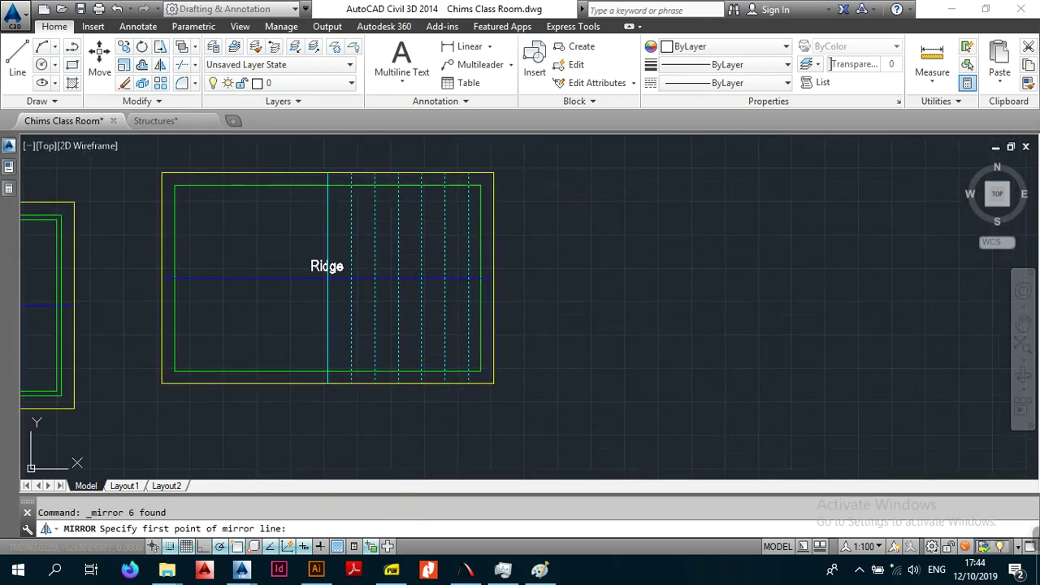
click(329, 174)
click(330, 382)
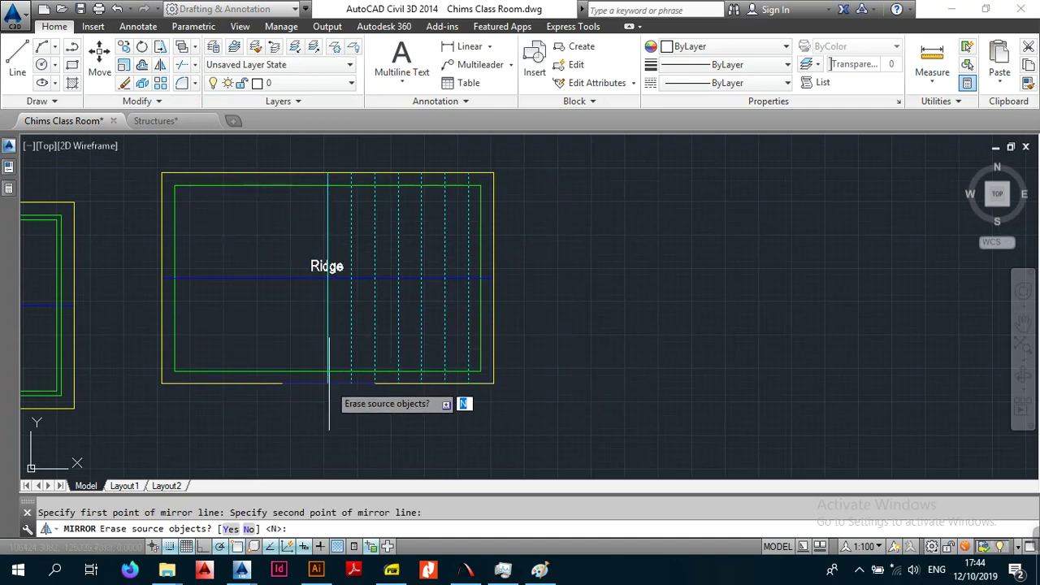
key(Return)
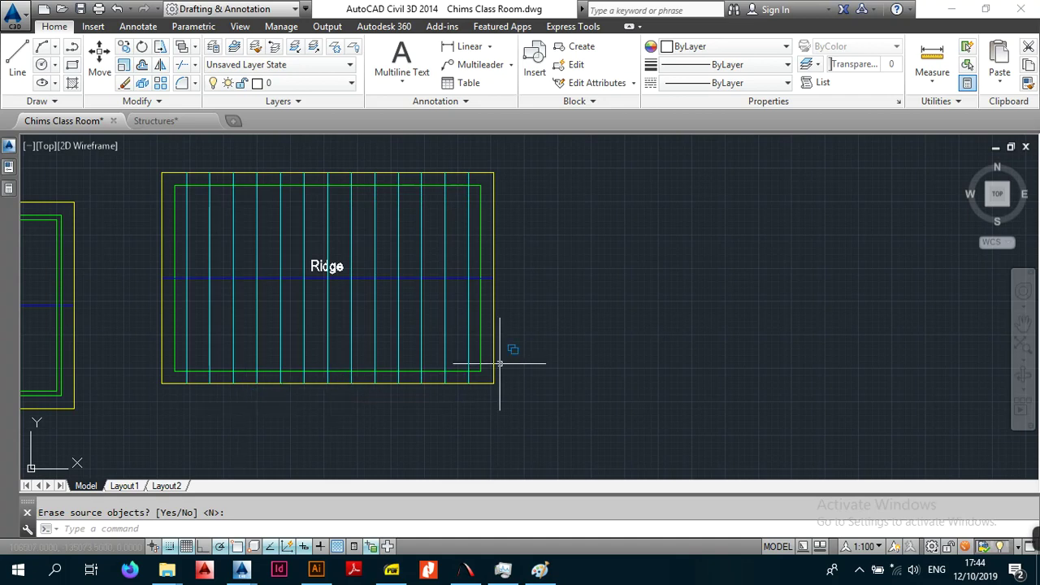
Step: Add a linear dimension above the small gable roof plan between the two leftmost cyan truss lines
middle_drag(377, 265, 402, 313)
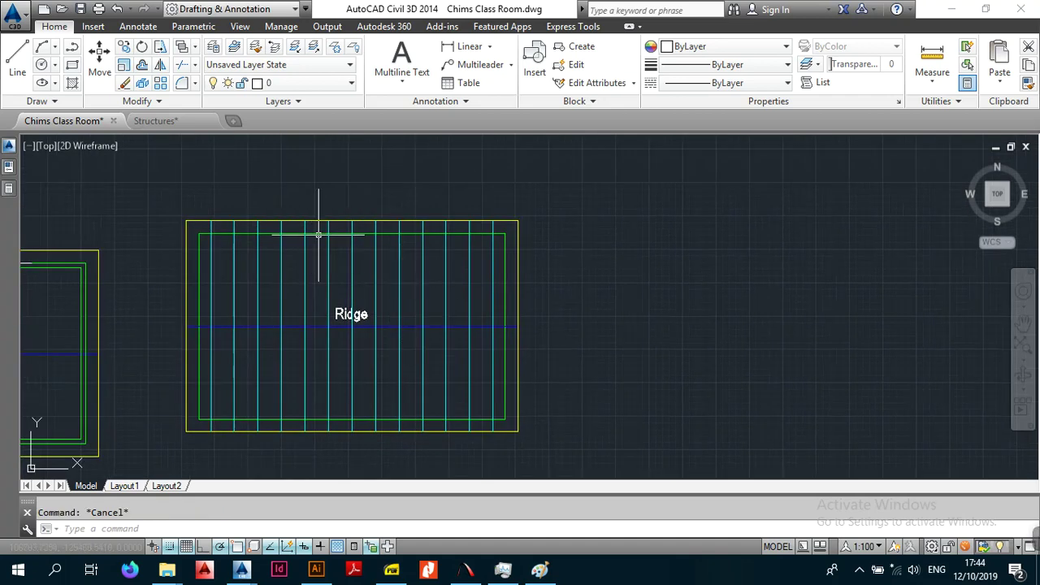
scroll(318, 235, down, 8)
middle_drag(318, 234, 370, 330)
scroll(341, 268, up, 5)
click(138, 26)
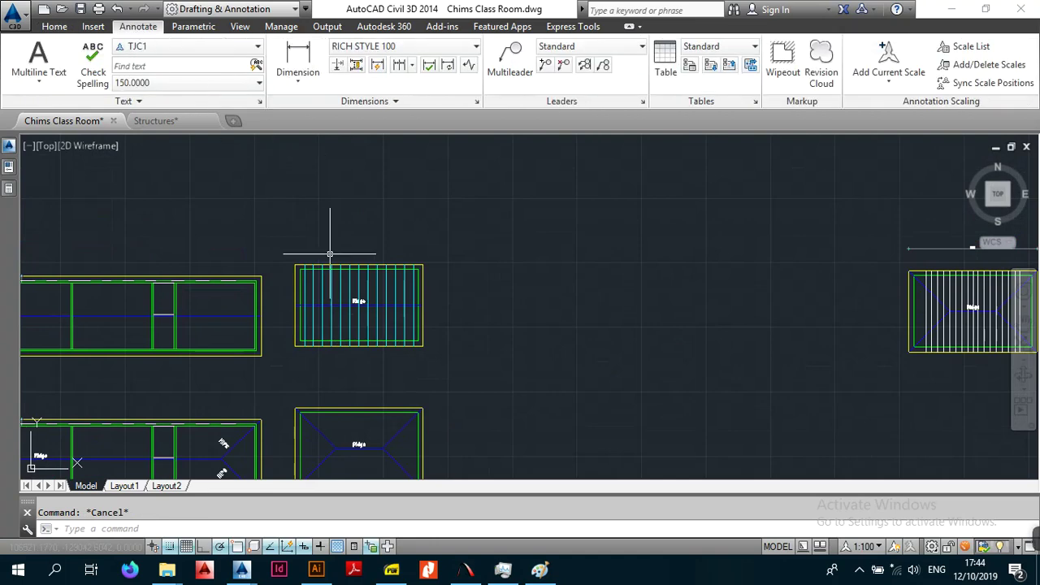
click(298, 78)
click(299, 106)
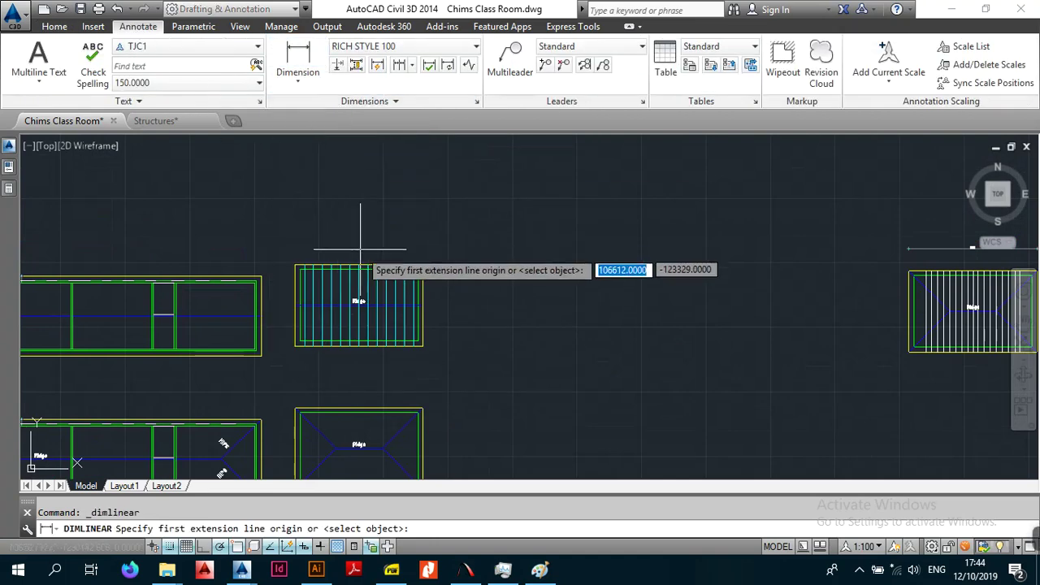
scroll(360, 250, up, 5)
click(244, 278)
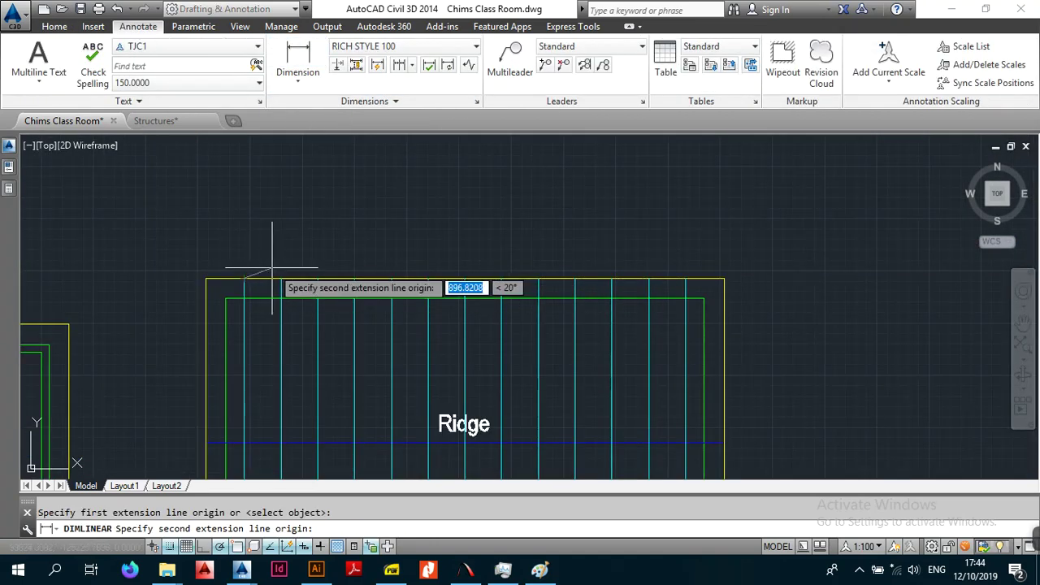
click(282, 279)
click(325, 246)
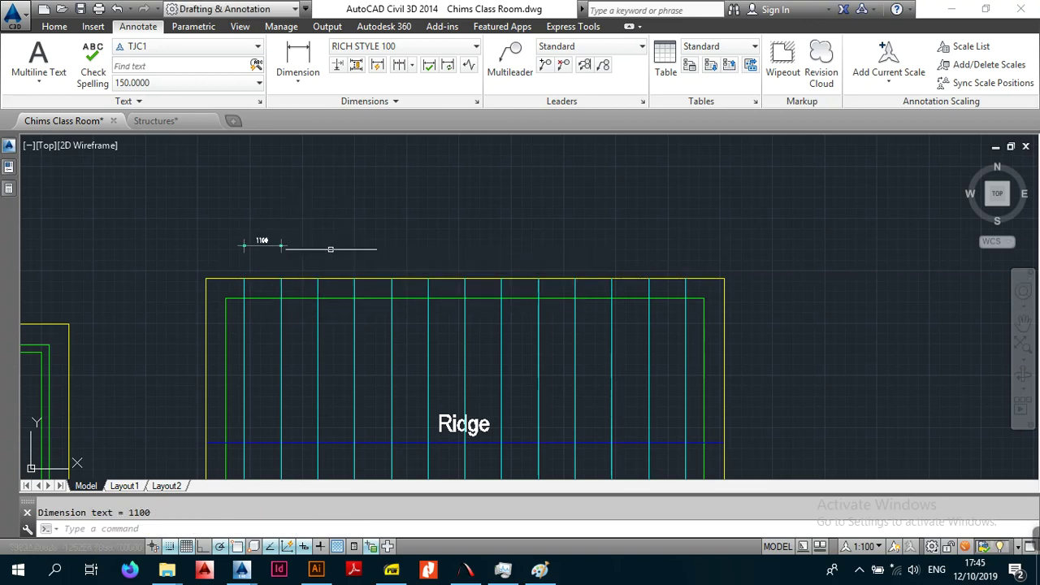
Step: Continue the dimension chain across every remaining cyan truss line along the roof's upper edge, ending at the rightmost truss
click(404, 68)
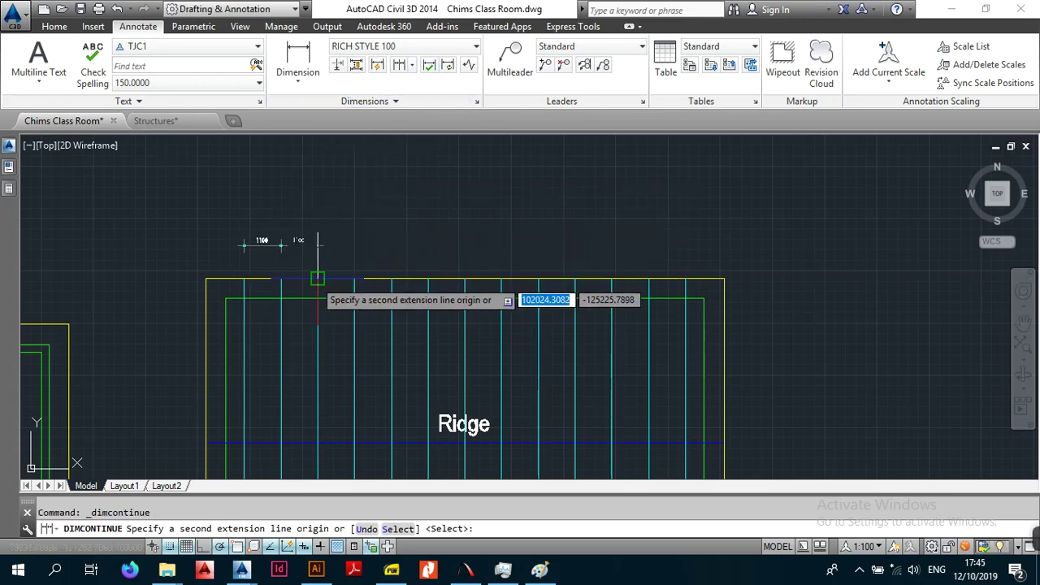
click(319, 279)
click(354, 278)
click(391, 279)
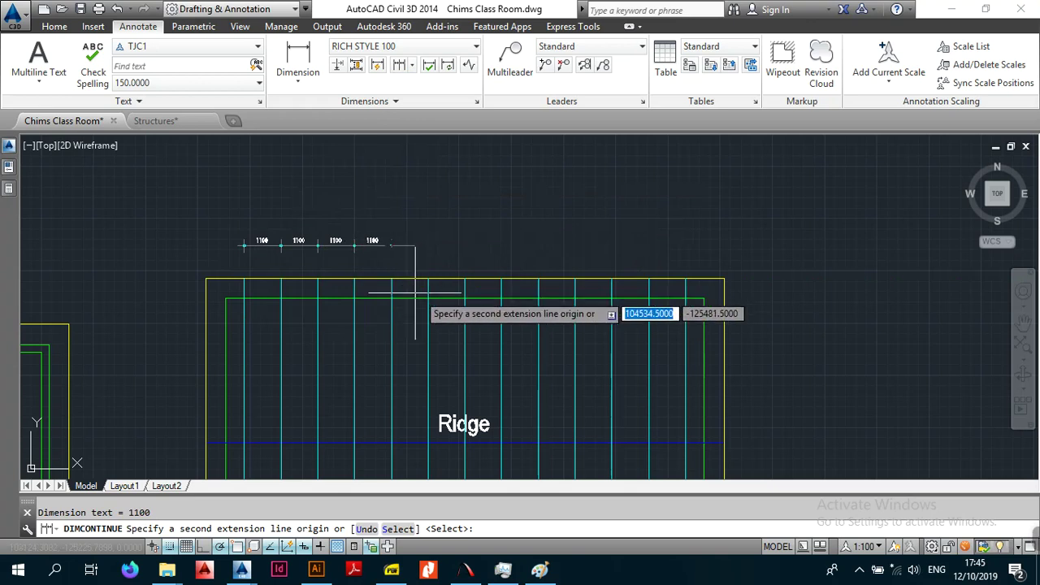
click(429, 279)
click(465, 279)
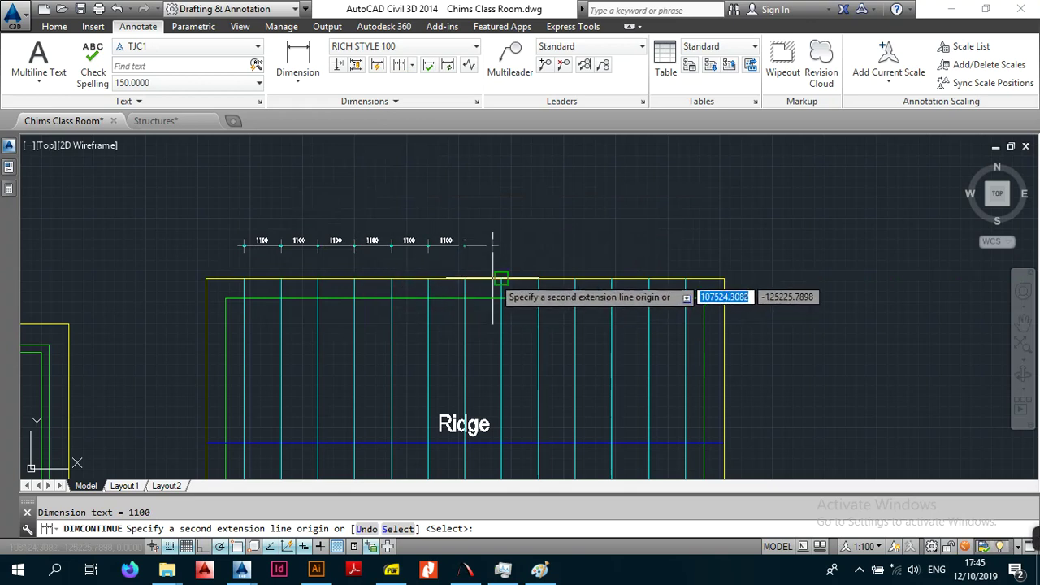
click(502, 279)
click(538, 279)
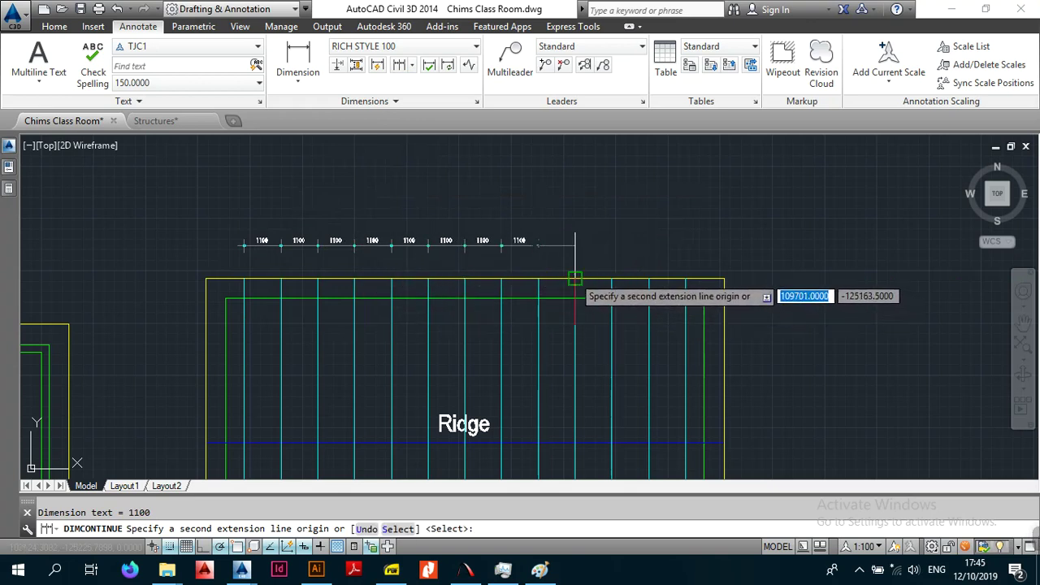
click(575, 279)
click(612, 278)
click(649, 279)
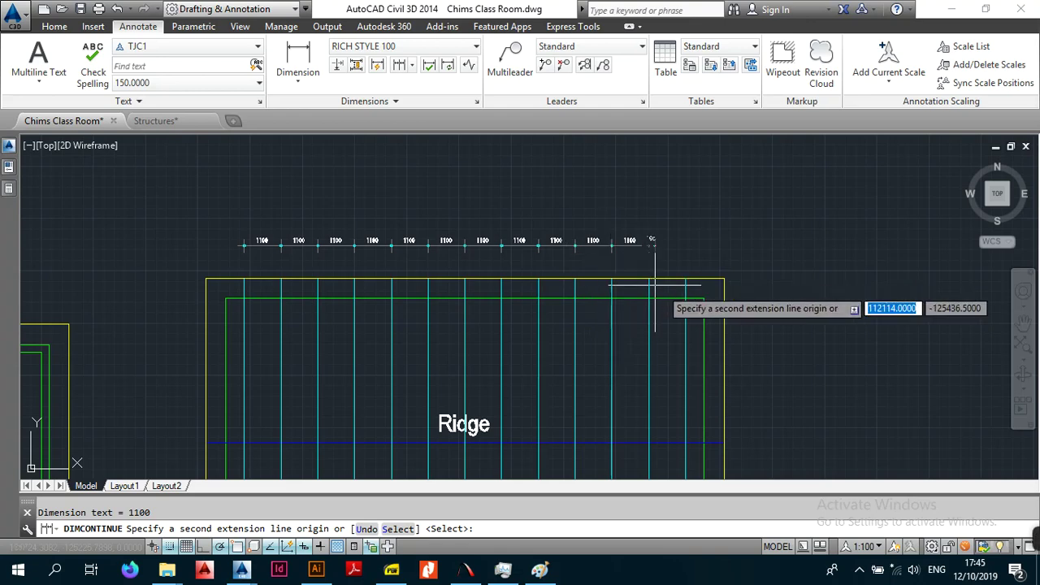
click(685, 279)
key(Escape)
Step: Add a linear dimension for the right roof overhang, from the green wall line's upper corner to the yellow roof edge
scroll(529, 204, up, 1)
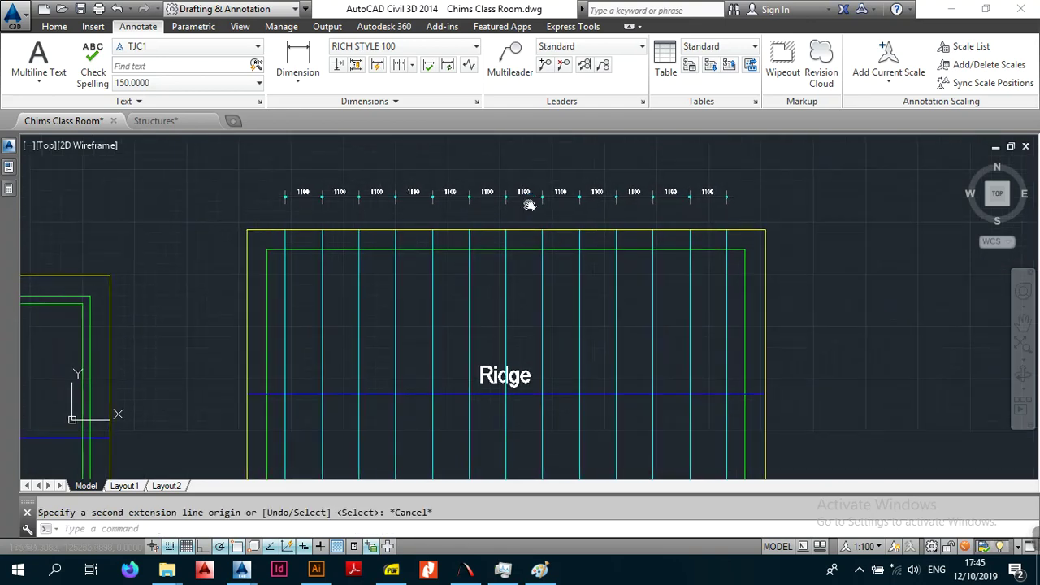
scroll(345, 197, up, 1)
mouse_move(346, 198)
middle_down()
mouse_move(114, 255)
mouse_move(601, 261)
middle_up()
scroll(522, 244, down, 2)
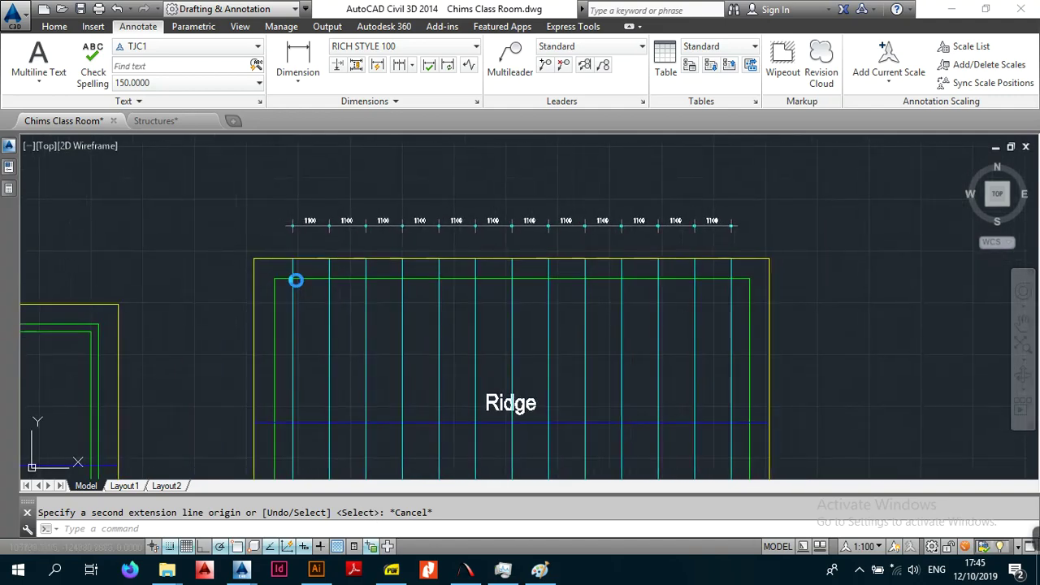
mouse_move(295, 281)
middle_down()
mouse_move(295, 296)
mouse_move(279, 242)
middle_up()
scroll(486, 279, down, 2)
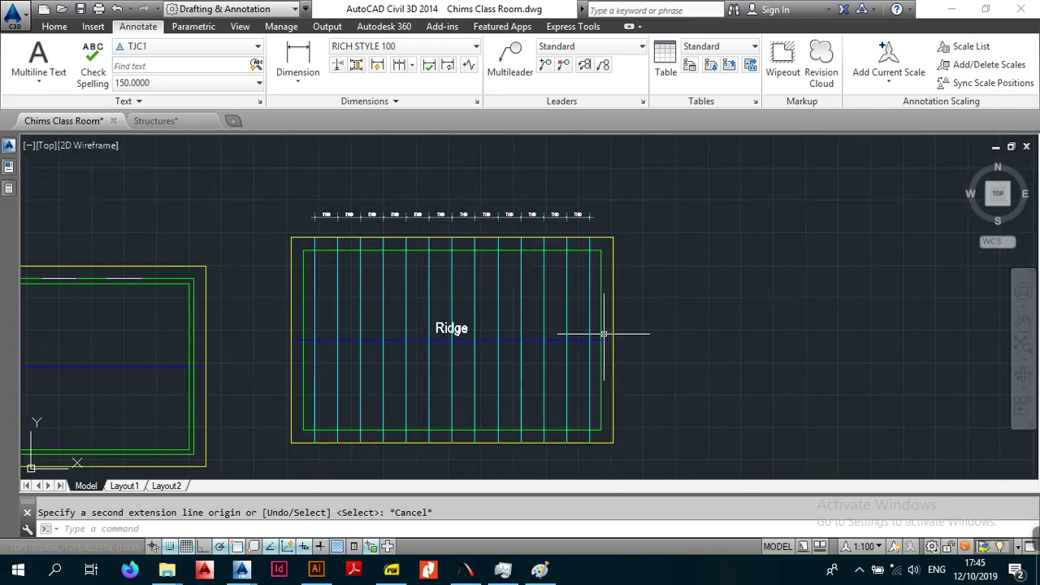
mouse_move(529, 236)
middle_down()
mouse_move(588, 269)
mouse_move(616, 216)
middle_up()
right_click(613, 236)
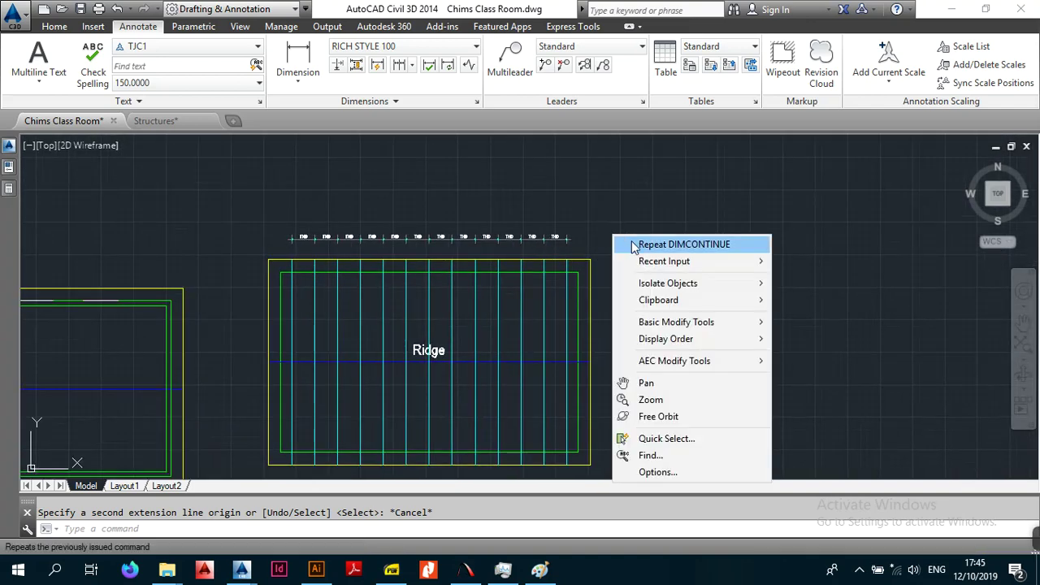
click(295, 79)
click(309, 105)
scroll(552, 293, up, 4)
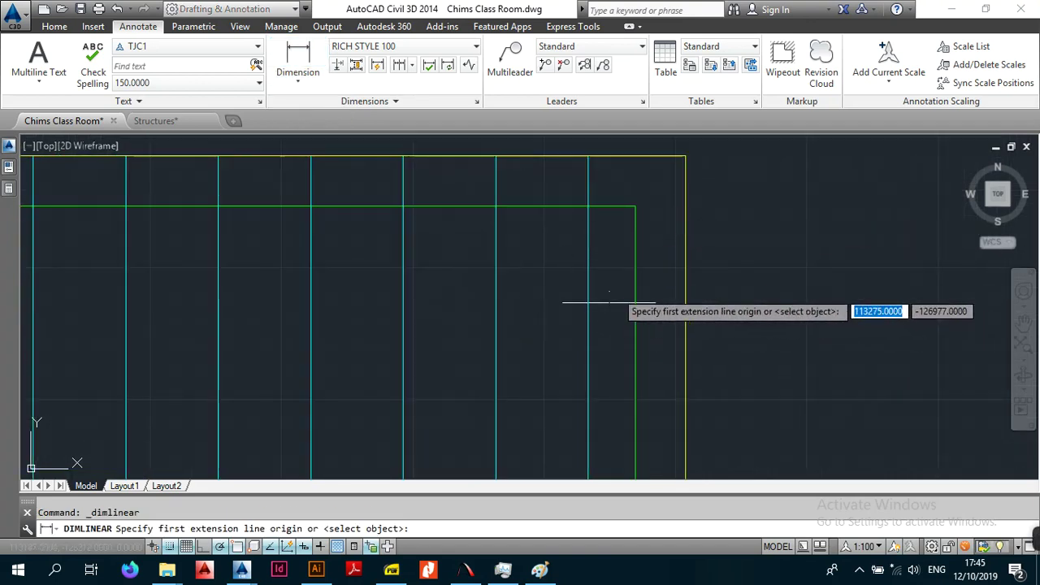
click(634, 207)
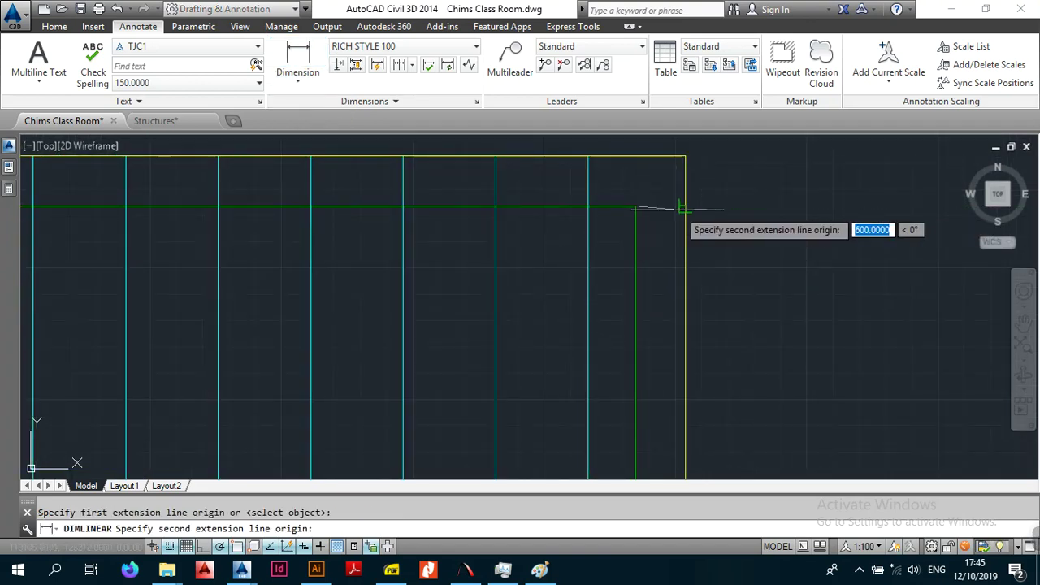
click(685, 207)
click(732, 243)
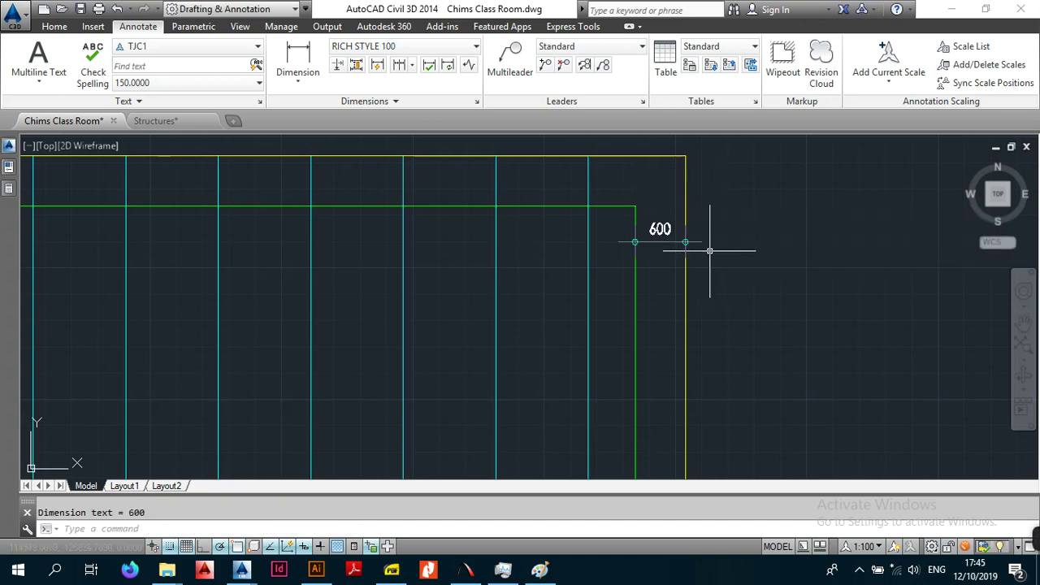
Step: Add a linear dimension from the green wall line's upper right corner to the rightmost cyan truss line
middle_drag(750, 242, 710, 242)
right_click(710, 243)
click(748, 252)
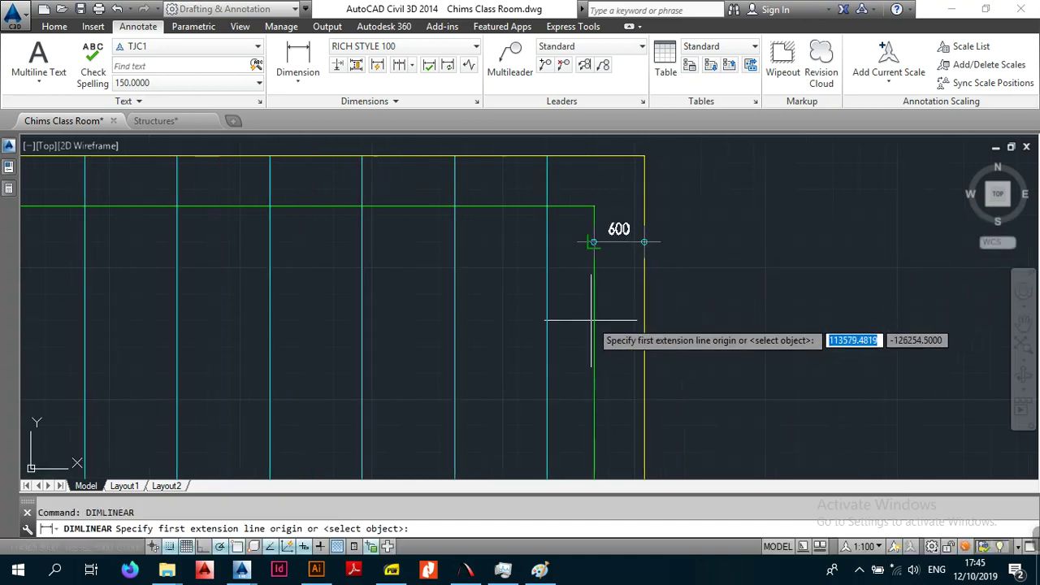
click(594, 206)
click(547, 207)
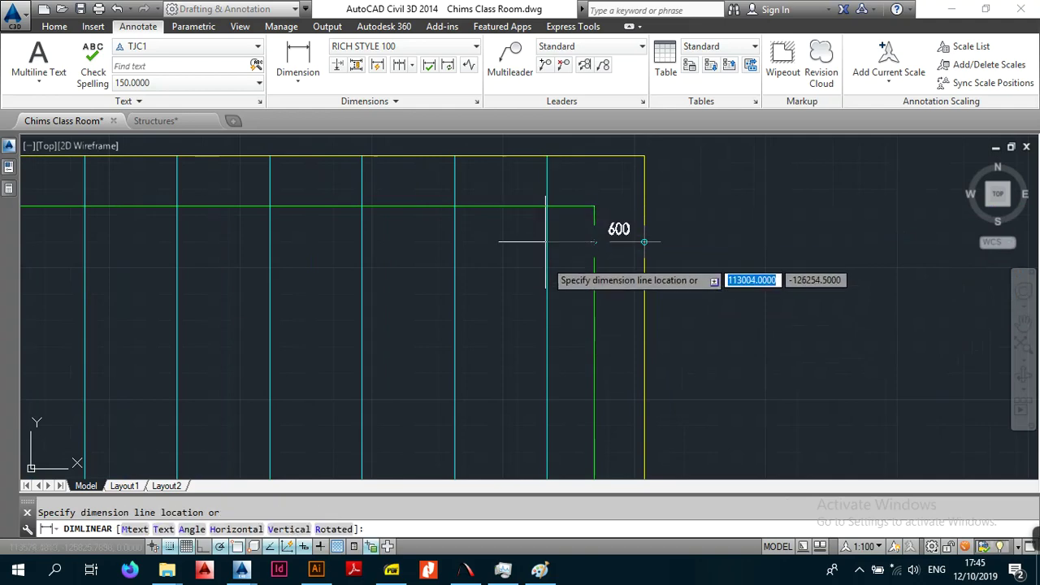
click(548, 348)
scroll(641, 334, down, 4)
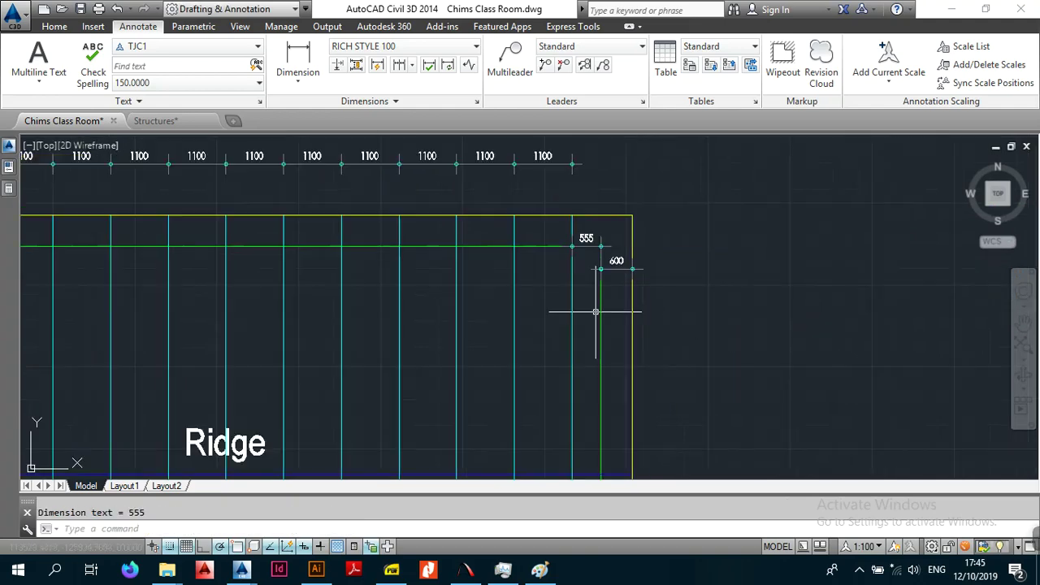
Step: Move the text of the truss-to-wall dimension straight down to just above the blue ridge line
click(664, 195)
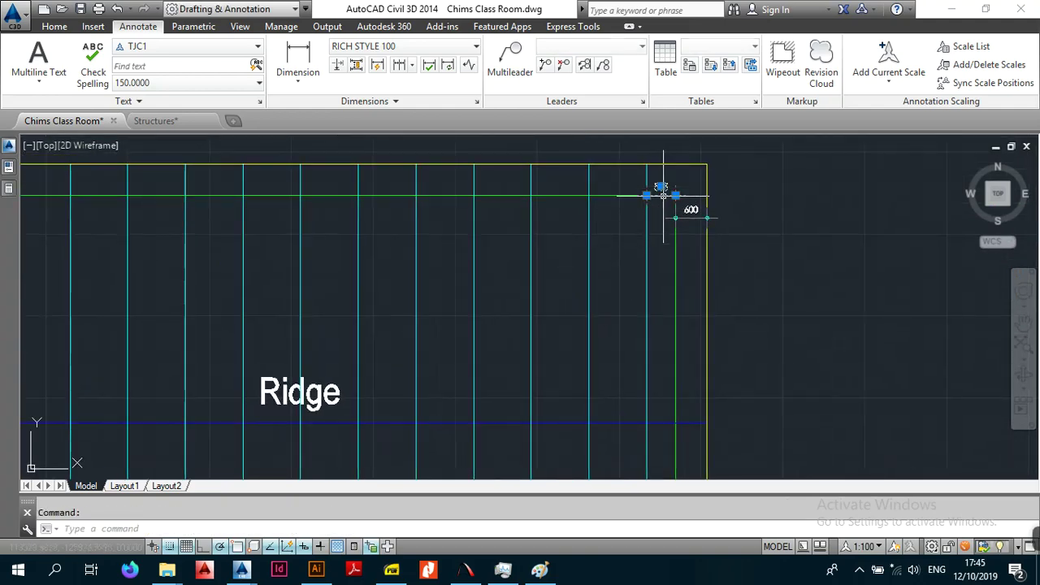
click(661, 187)
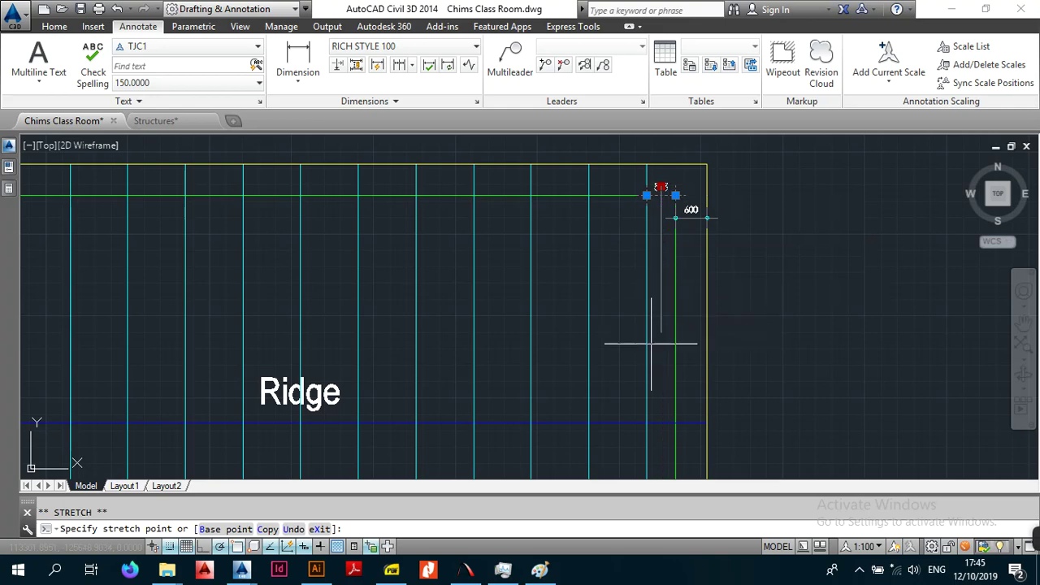
click(661, 385)
key(Escape)
mouse_move(766, 408)
middle_down()
mouse_move(710, 339)
mouse_move(546, 290)
mouse_move(557, 341)
middle_up()
scroll(533, 335, down, 2)
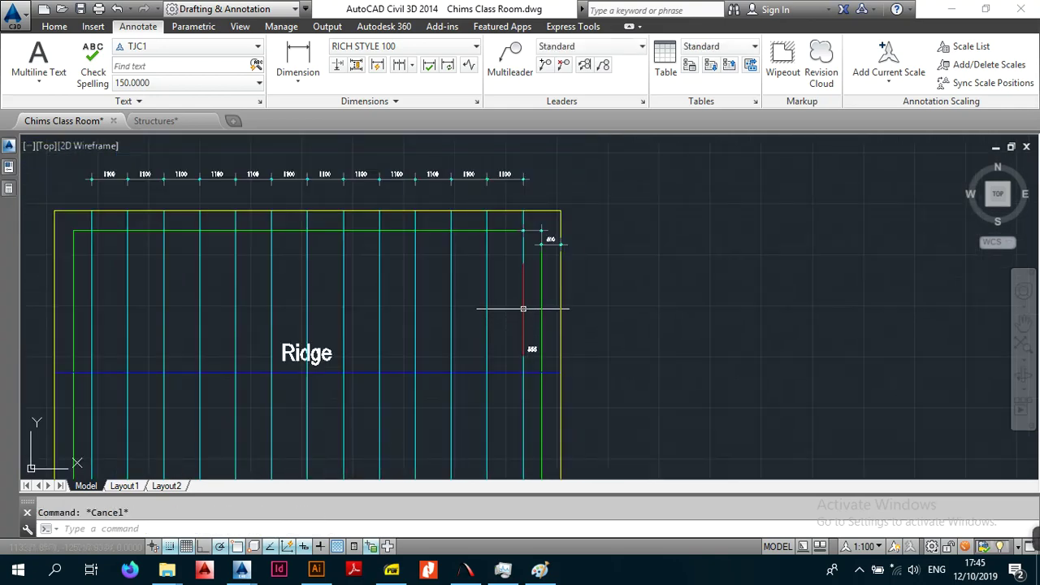
Step: Shift the truss-to-wall dimension line down onto the blue ridge line at the rightmost truss
scroll(522, 302, up, 3)
scroll(541, 220, down, 1)
click(497, 243)
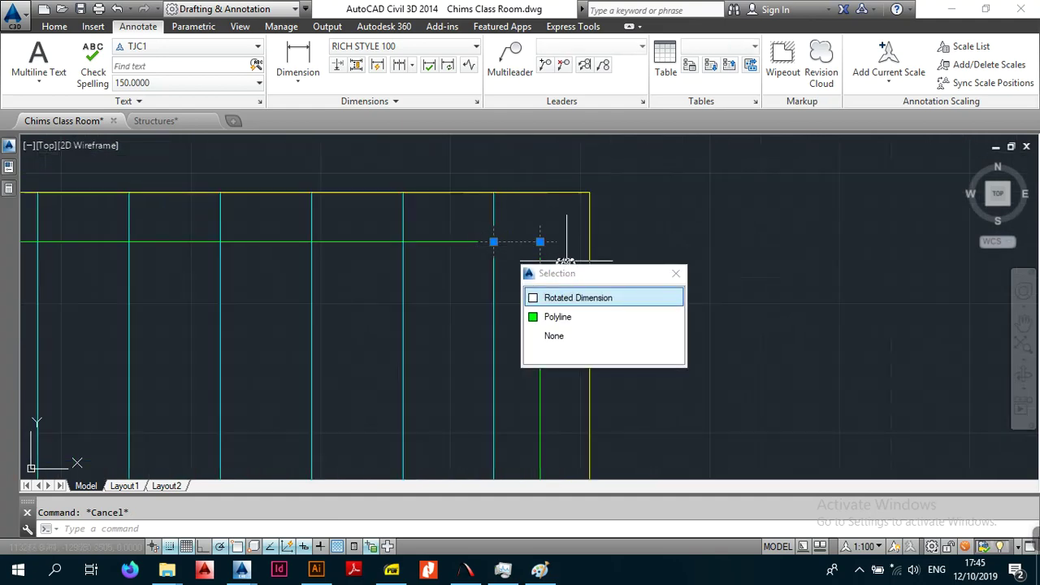
click(498, 242)
middle_drag(487, 297, 492, 297)
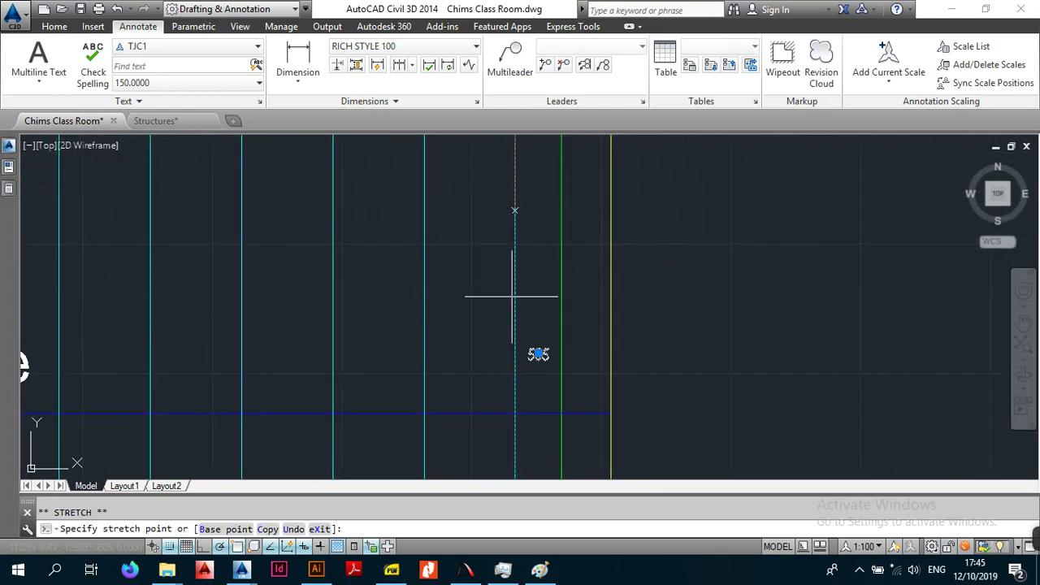
click(514, 414)
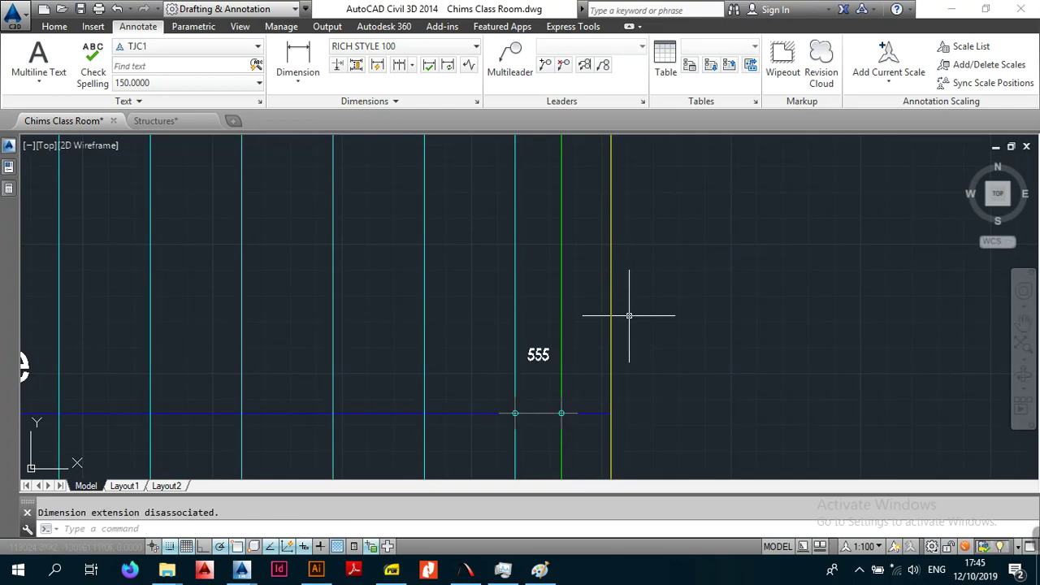
key(Escape)
Step: Reposition the truss-to-wall dimension's text directly above its dimension line on the ridge
middle_drag(627, 314, 601, 214)
click(513, 255)
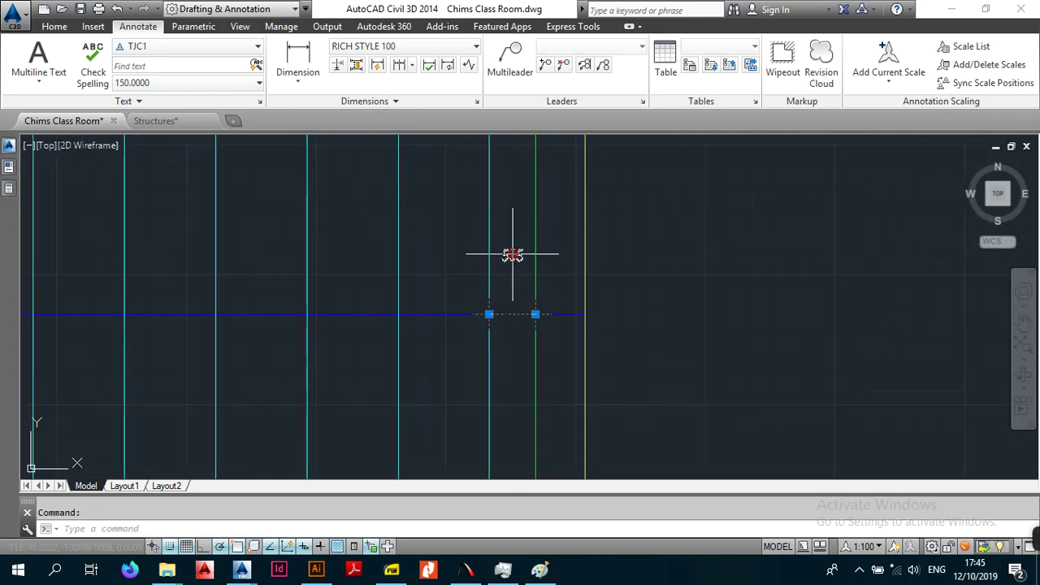
click(513, 255)
click(512, 290)
key(Escape)
scroll(515, 291, down, 2)
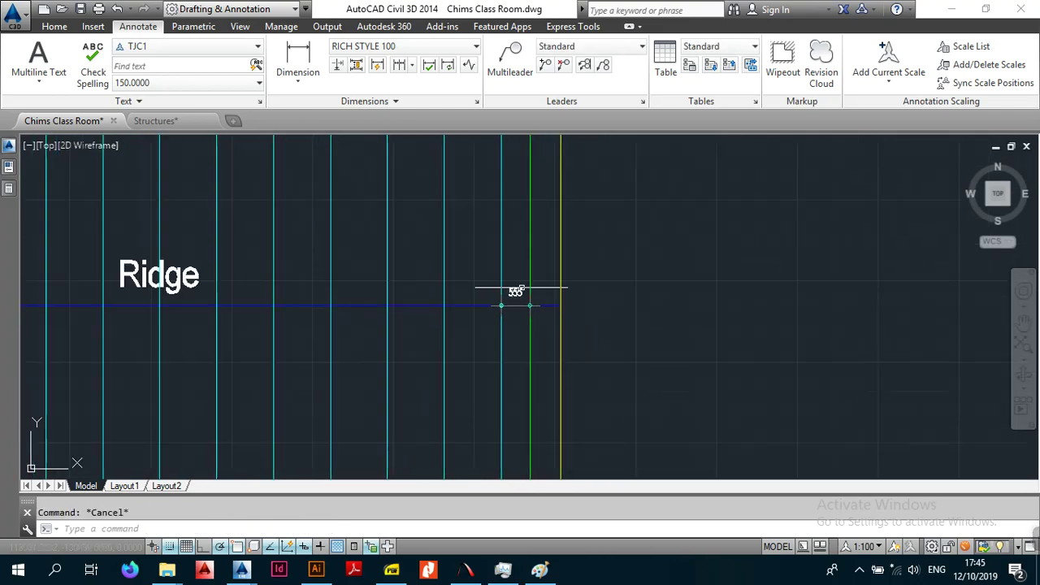
scroll(515, 291, down, 4)
Step: Add a linear dimension along the ridge line between the left green wall line and the leftmost cyan truss line
right_click(361, 277)
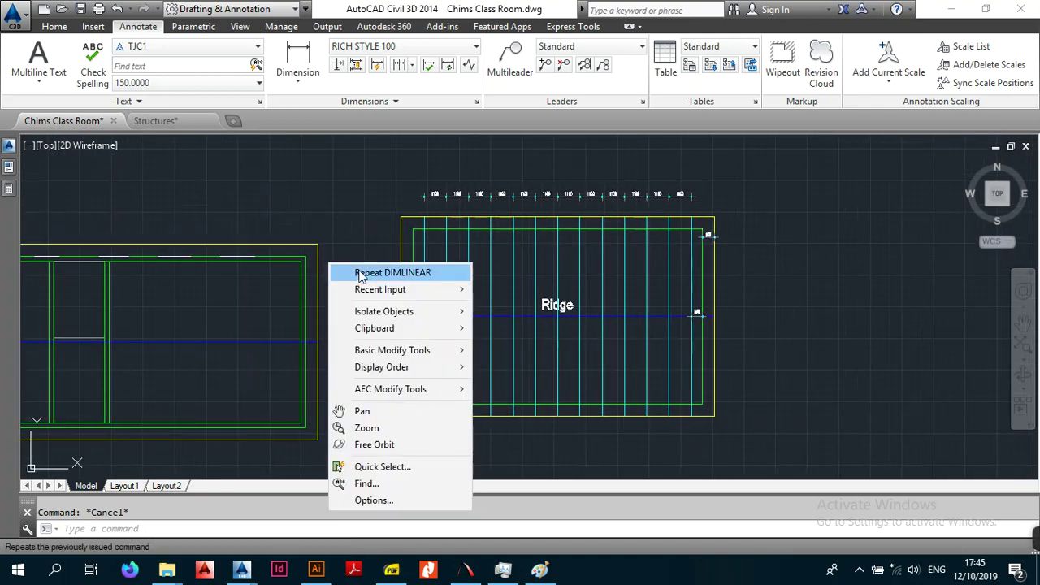
click(393, 272)
scroll(423, 343, up, 4)
middle_drag(401, 208, 430, 318)
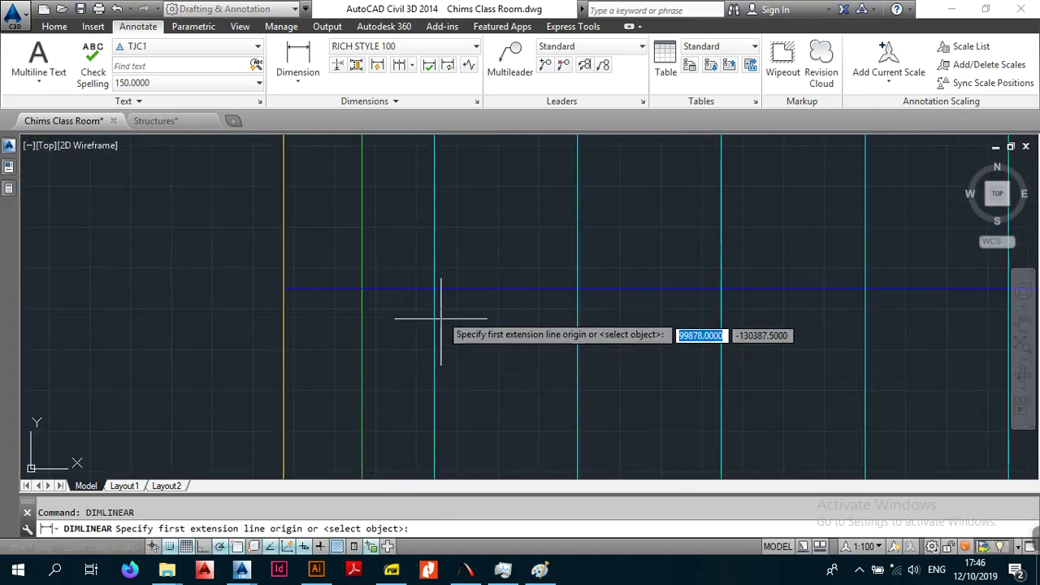
click(398, 290)
click(434, 290)
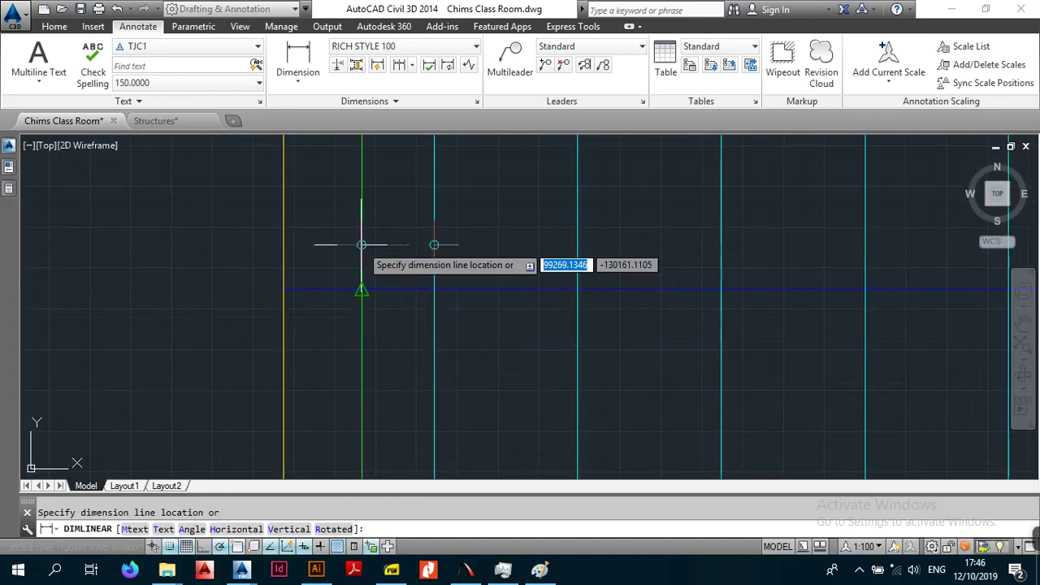
click(390, 281)
key(Escape)
scroll(479, 293, down, 2)
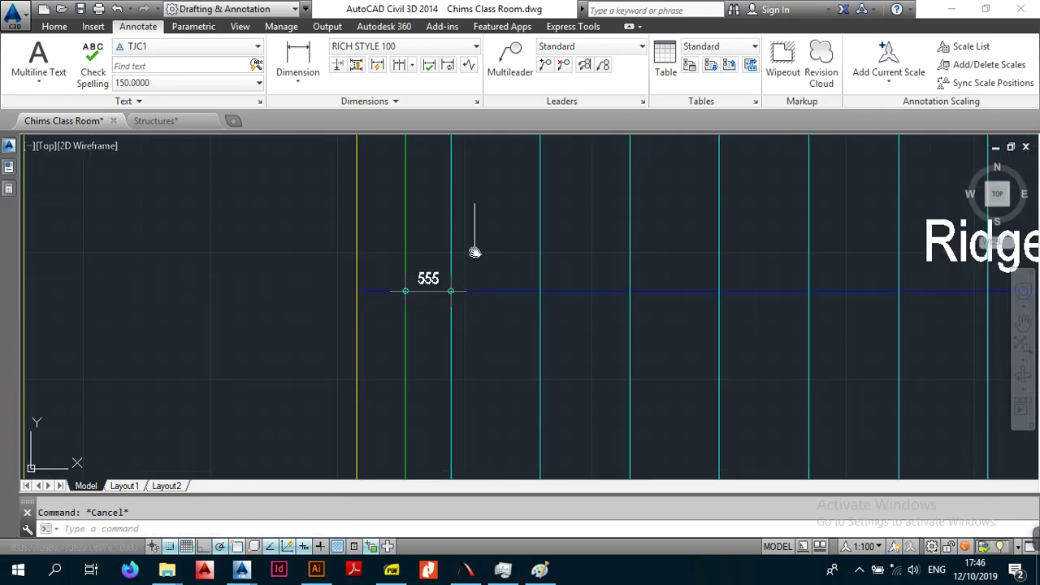
scroll(476, 279, down, 2)
mouse_move(476, 279)
middle_down()
mouse_move(487, 276)
mouse_move(426, 250)
mouse_move(458, 209)
mouse_move(441, 297)
mouse_move(446, 307)
mouse_move(448, 281)
mouse_move(460, 349)
middle_up()
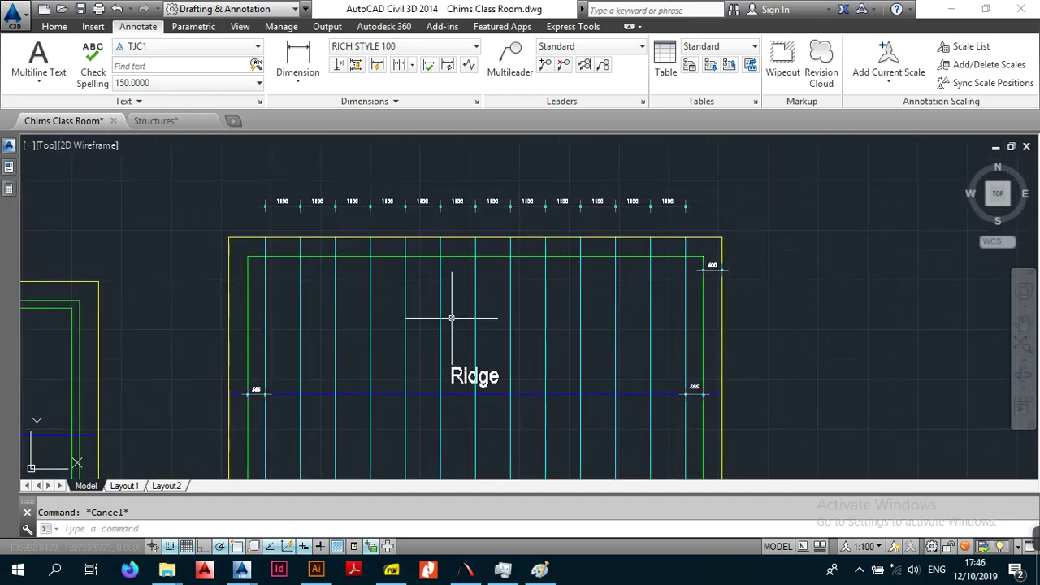
scroll(261, 302, up, 5)
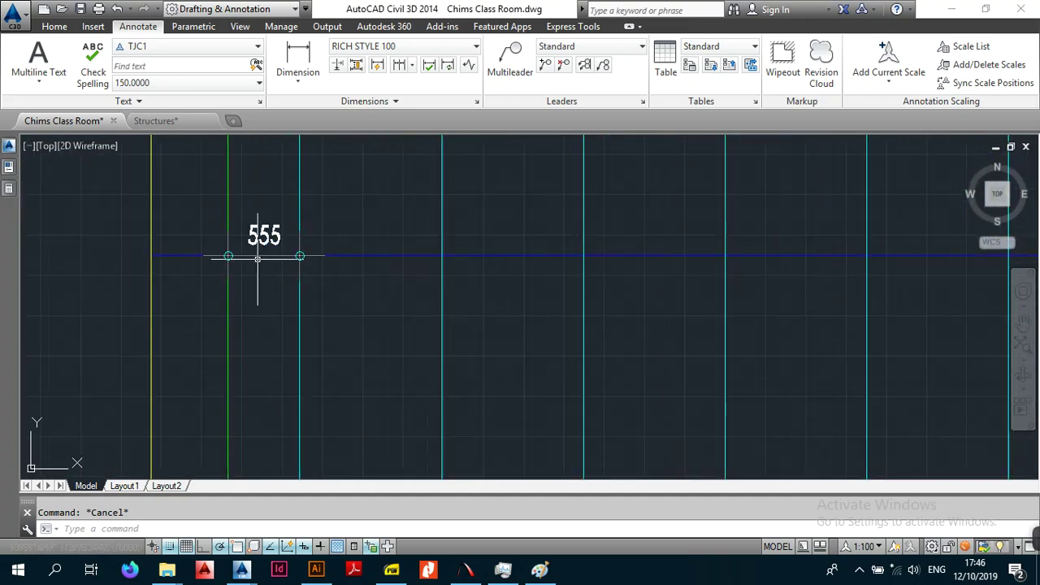
Step: Add an overall linear dimension below the roof plan between the lower left and lower right corners of the green wall line
scroll(262, 273, down, 6)
right_click(339, 398)
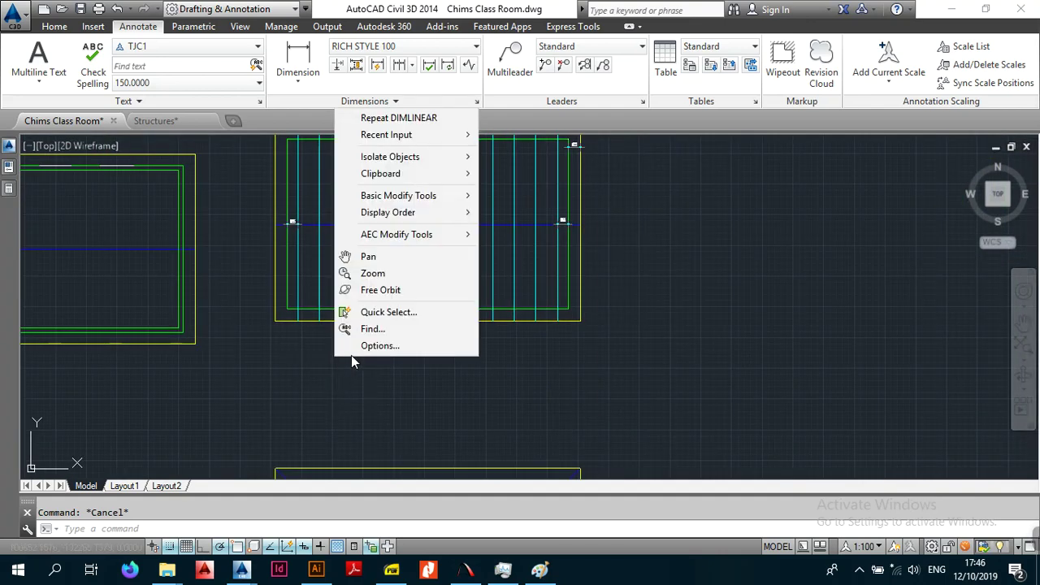
click(382, 116)
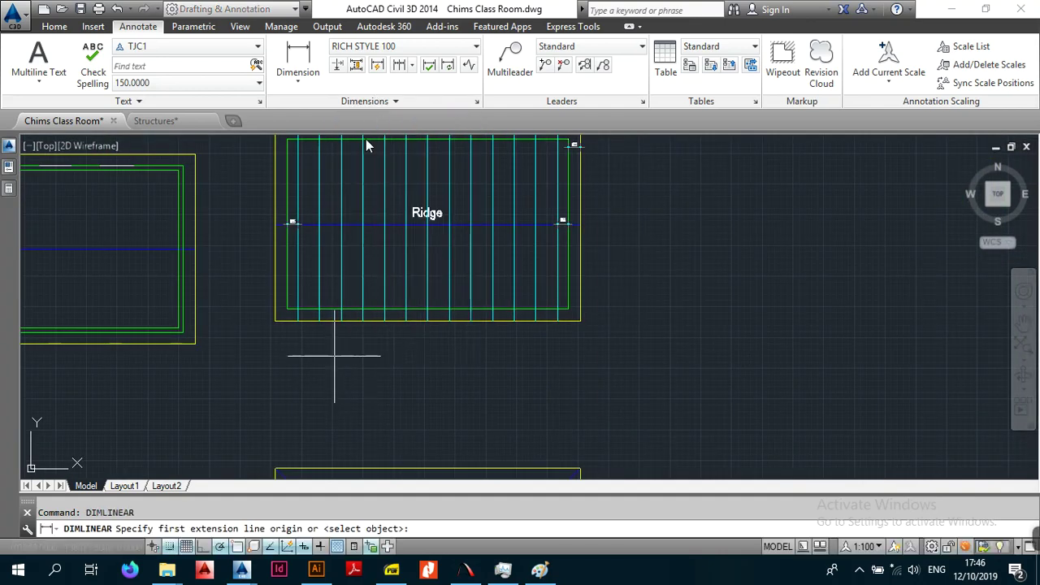
click(287, 310)
click(568, 309)
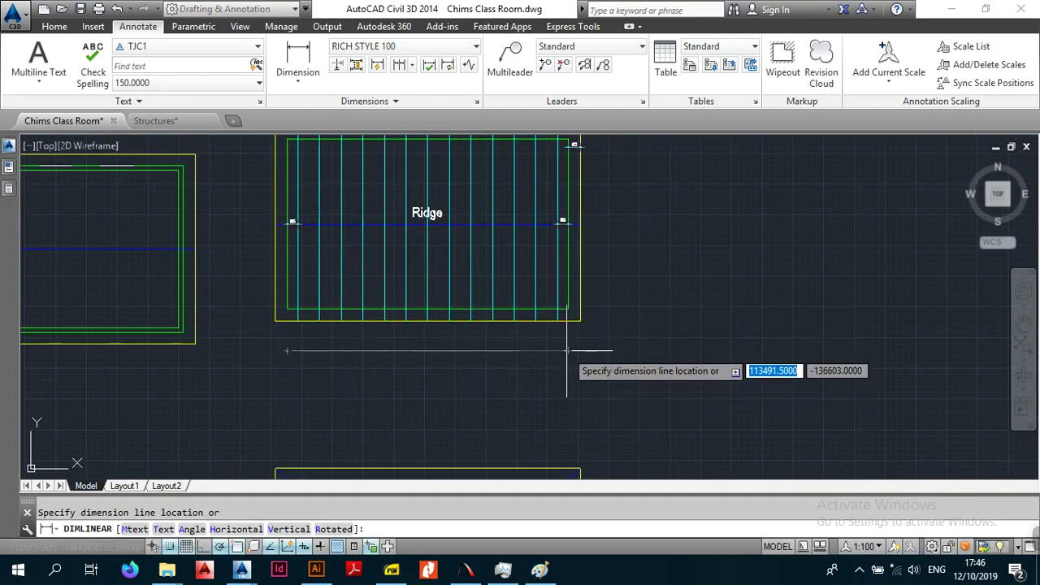
click(529, 350)
scroll(420, 344, up, 5)
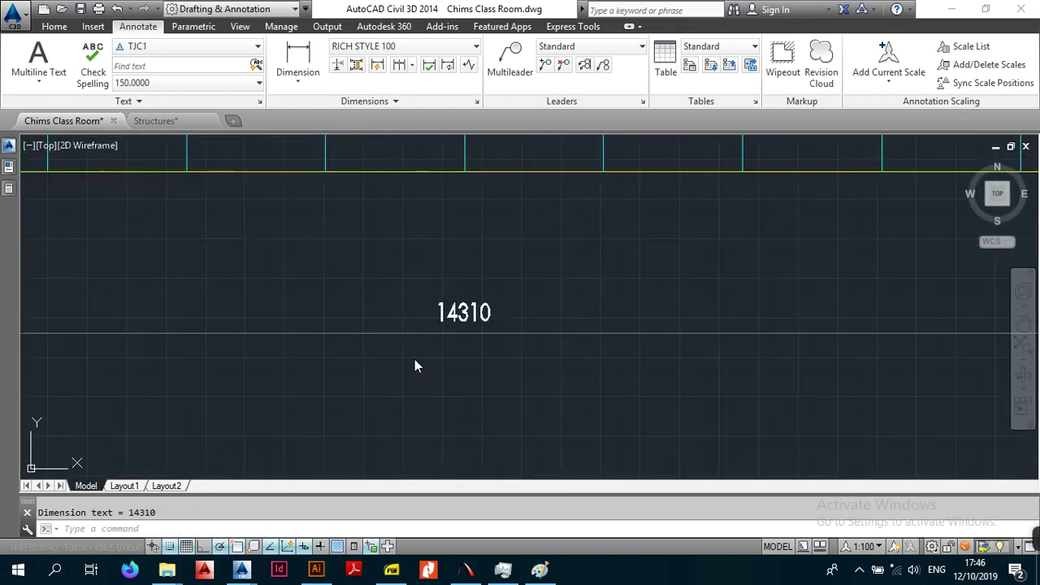
Step: Add a linear dimension below the overall one, from the yellow roof's lower left corner to the middle cyan truss line
right_click(415, 361)
click(459, 120)
scroll(393, 237, down, 5)
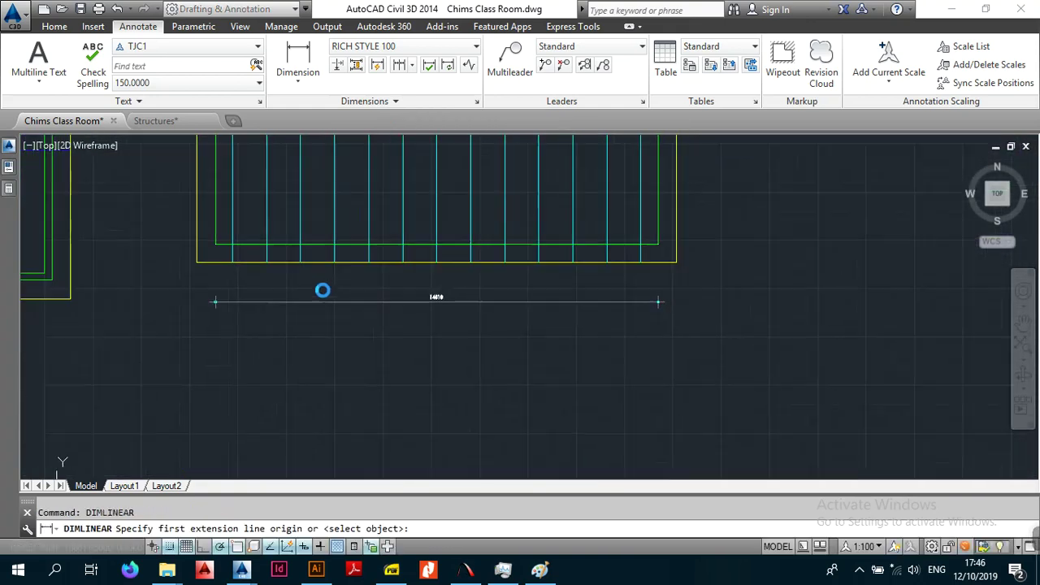
click(244, 334)
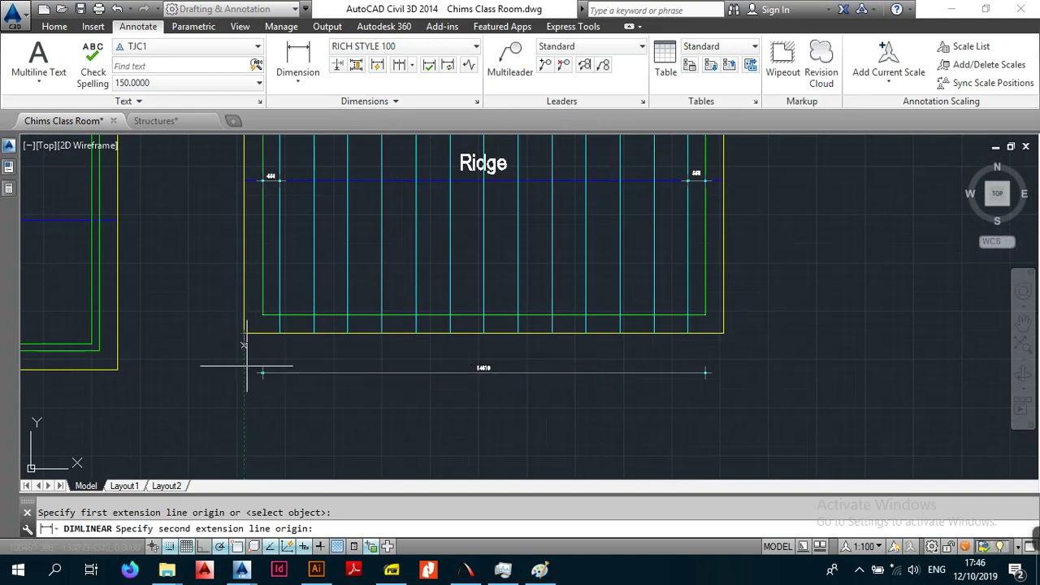
click(484, 334)
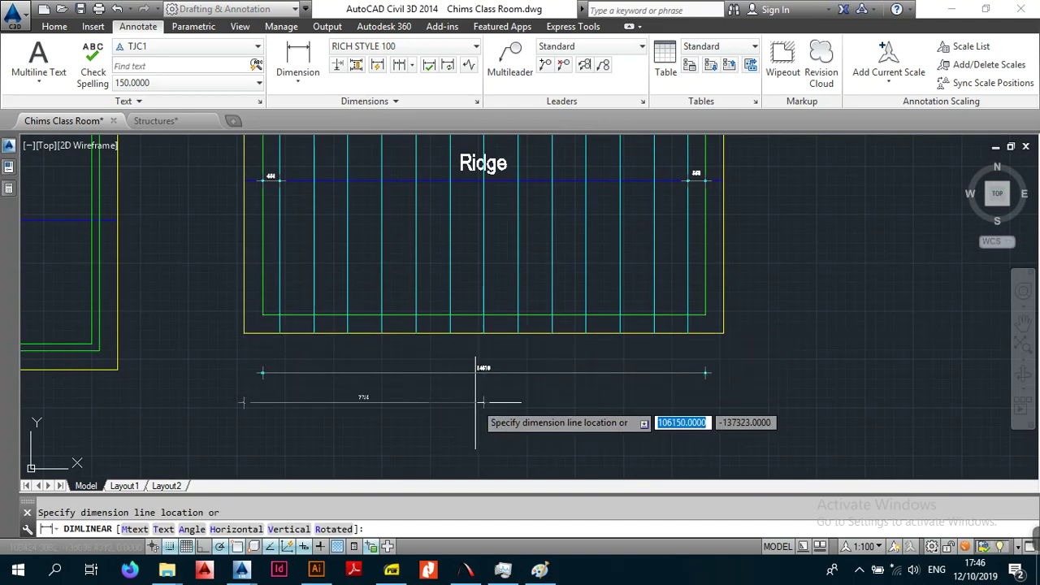
click(358, 398)
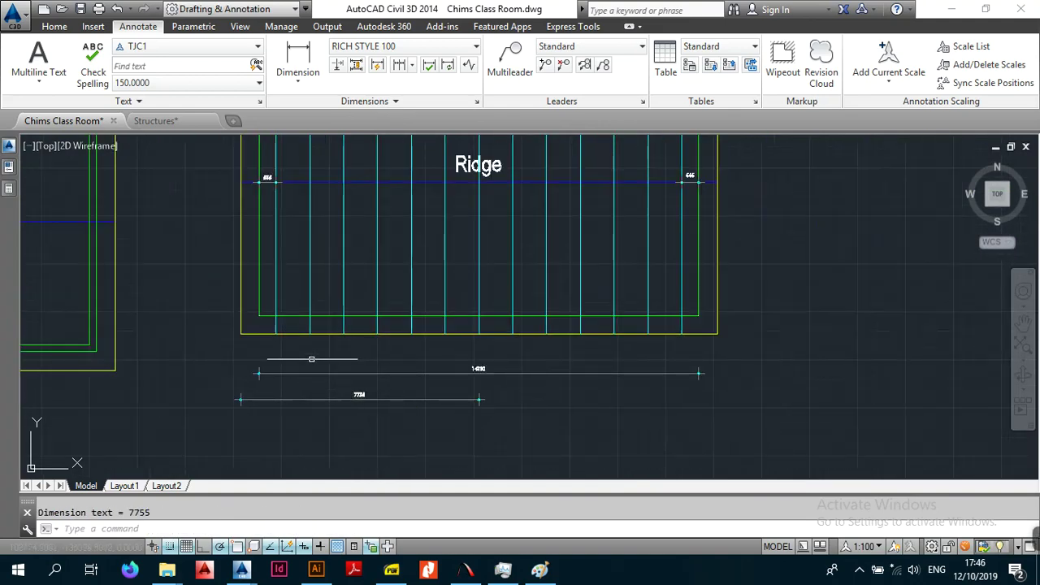
scroll(480, 284, down, 2)
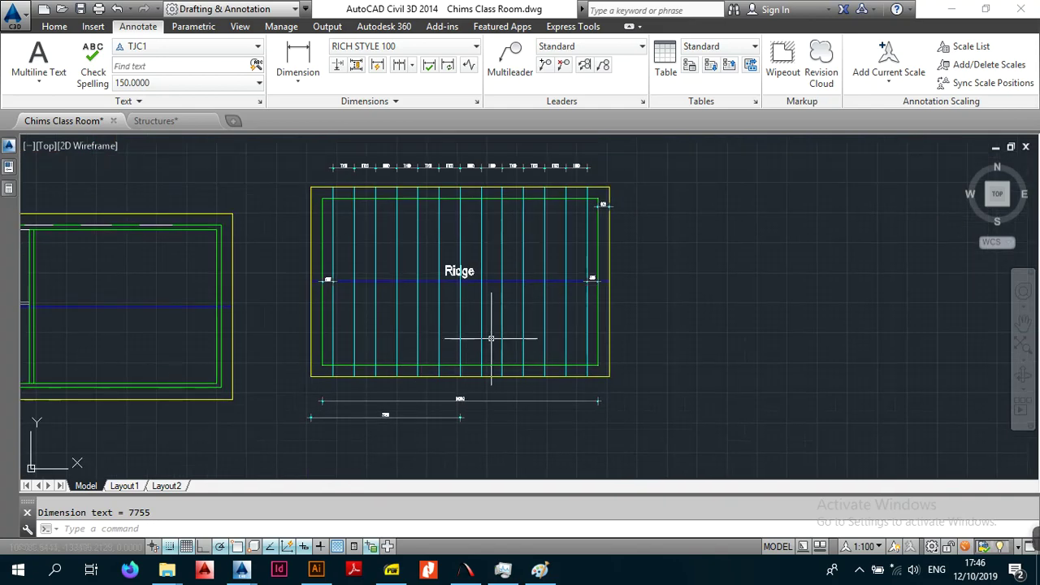
Step: Switch to the Structures drawing and examine the truss spacing dimension chain above the hip roof's truss layout
middle_drag(652, 287, 577, 286)
right_click(593, 307)
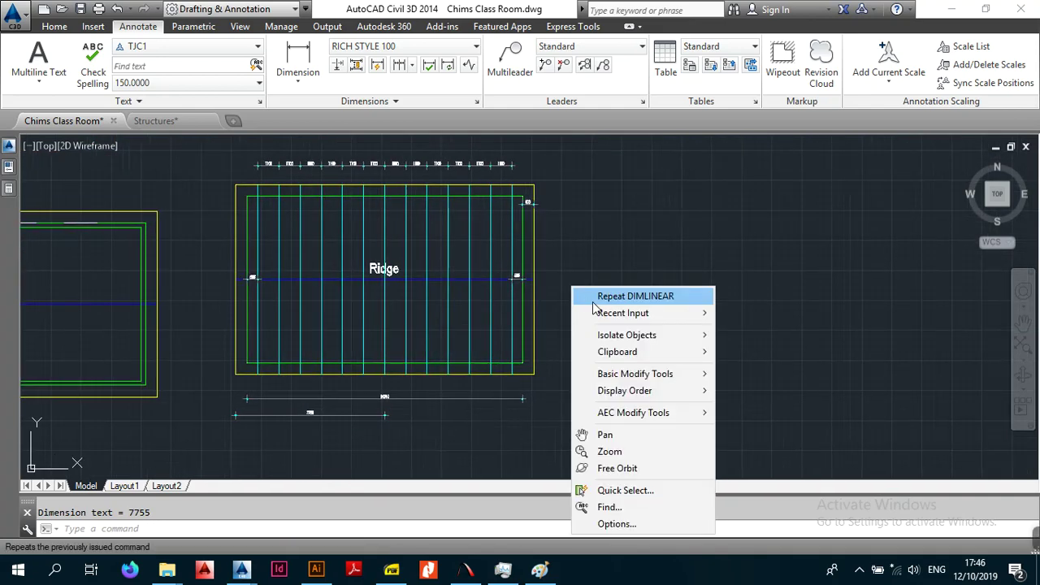
click(183, 122)
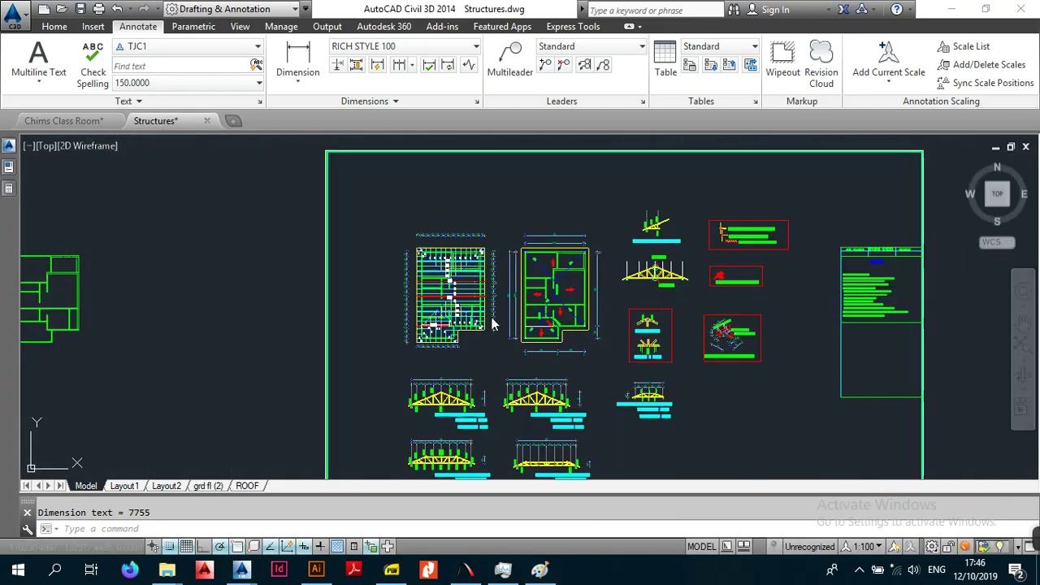
scroll(492, 324, up, 8)
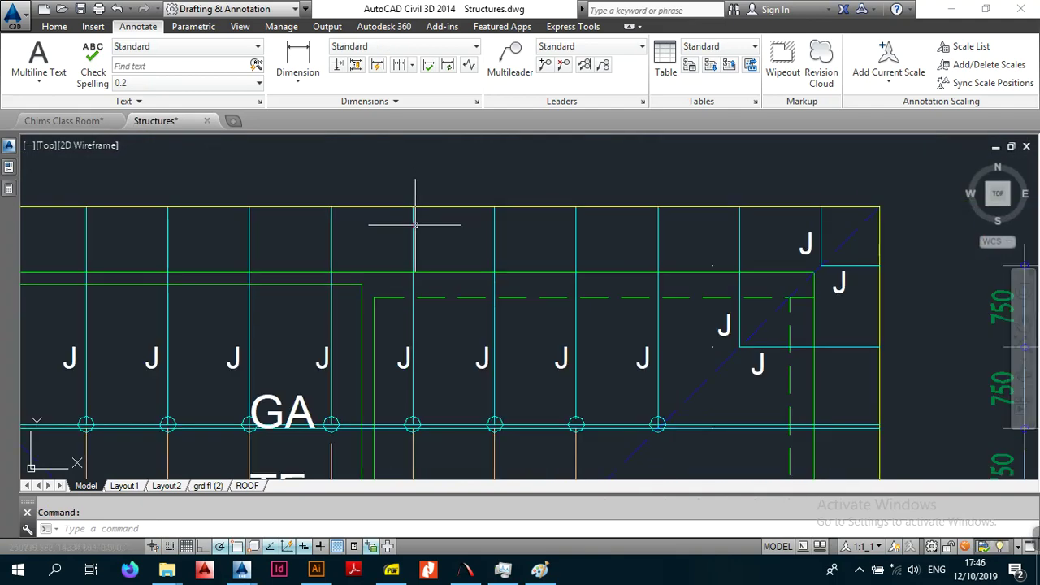
scroll(426, 287, down, 4)
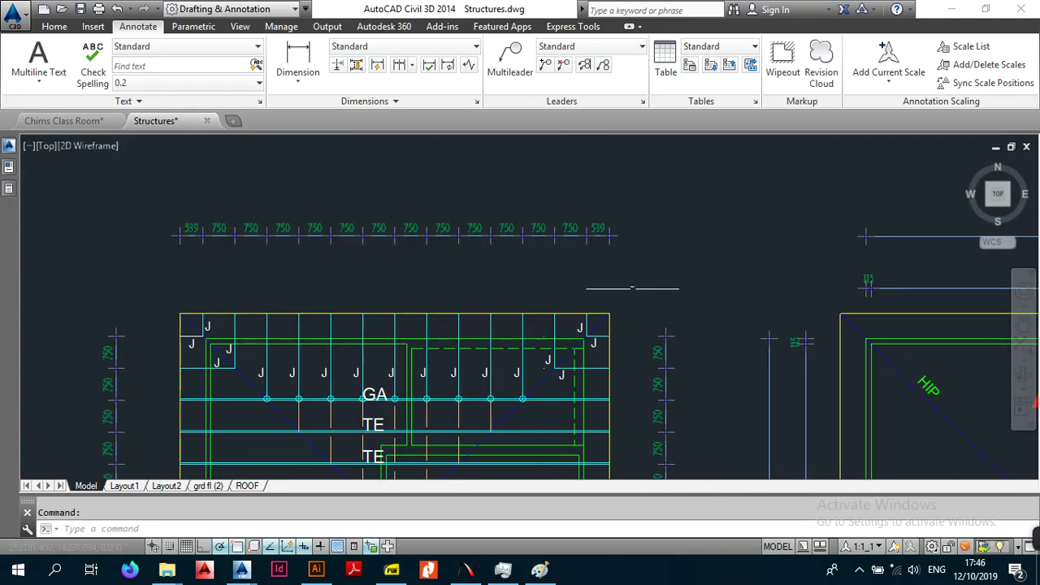
scroll(181, 258, up, 4)
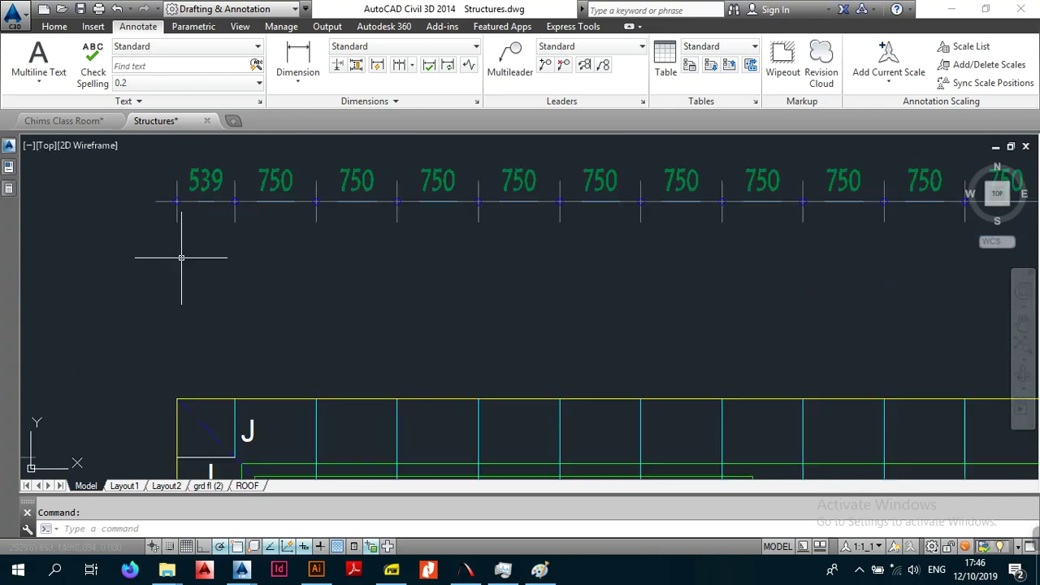
scroll(228, 252, down, 2)
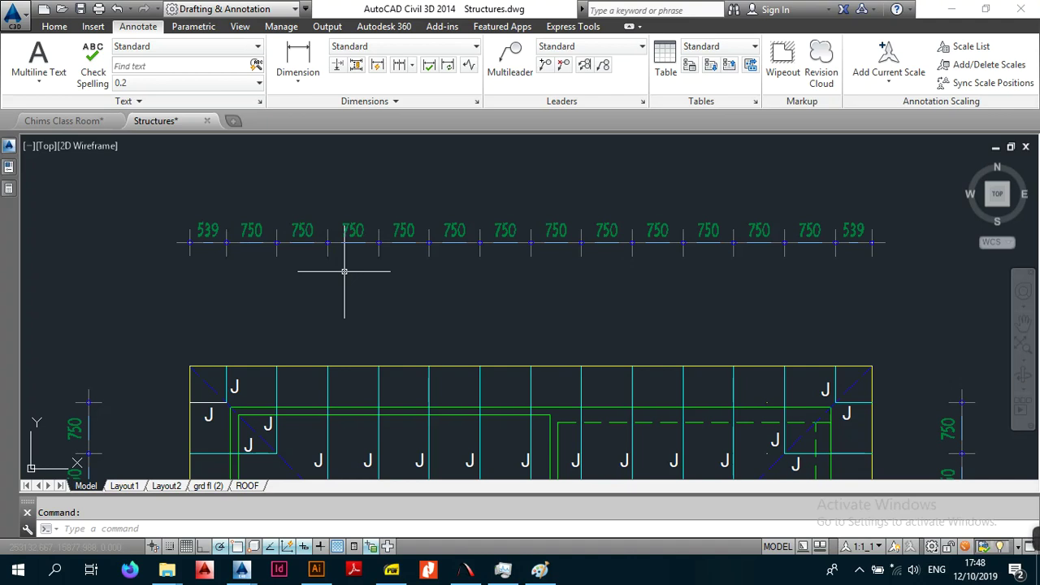
Step: Examine the rest of the truss layout and the neighbouring roof plan with its hip, valley and ridge lines
scroll(516, 300, down, 3)
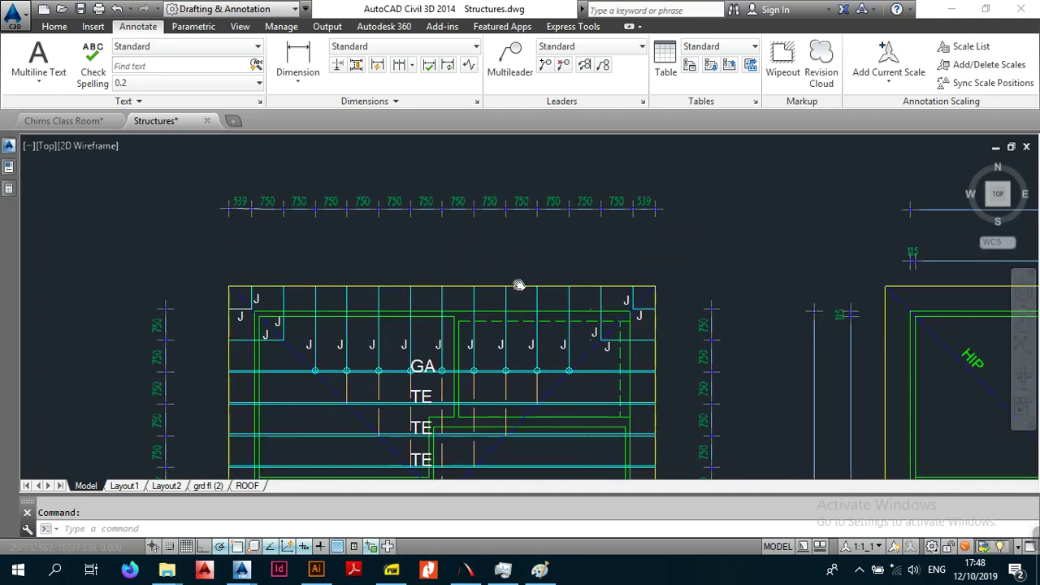
mouse_move(498, 260)
middle_down()
mouse_move(585, 306)
mouse_move(488, 290)
mouse_move(571, 329)
middle_up()
scroll(571, 329, down, 5)
scroll(496, 407, up, 5)
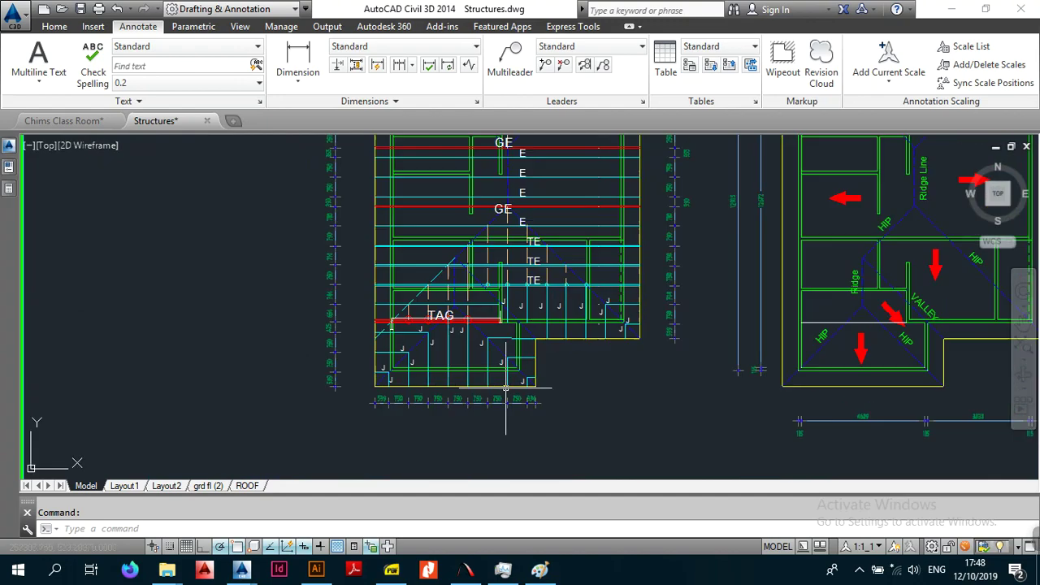
scroll(495, 408, up, 2)
mouse_move(720, 282)
middle_down()
mouse_move(560, 350)
mouse_move(573, 347)
middle_up()
scroll(572, 347, down, 4)
scroll(528, 342, up, 5)
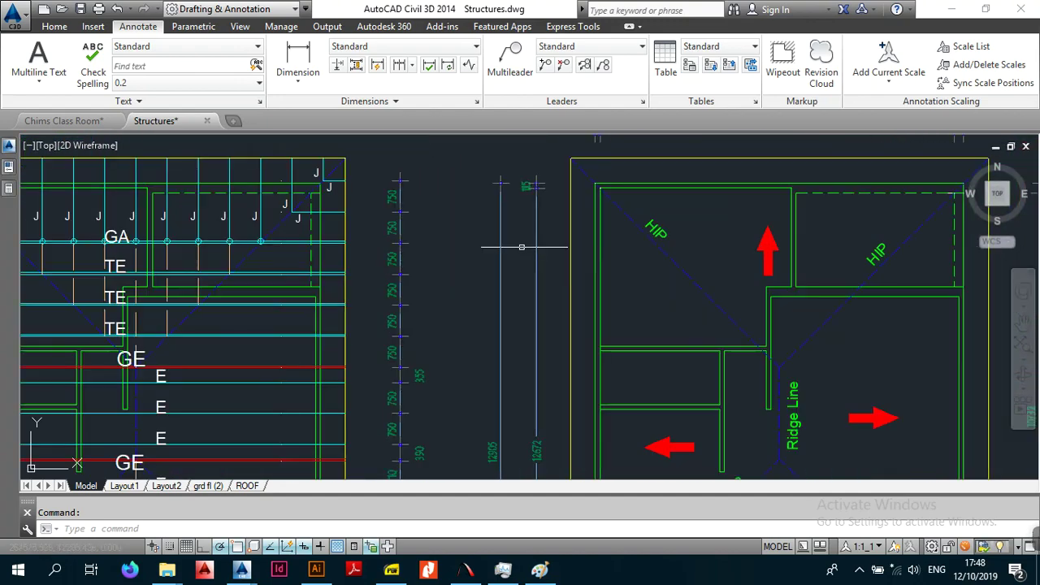
Step: Examine the jack trusses and 750 mm spacing dimensions at the upper right corner of the hip roof's truss layout
middle_drag(422, 204, 409, 256)
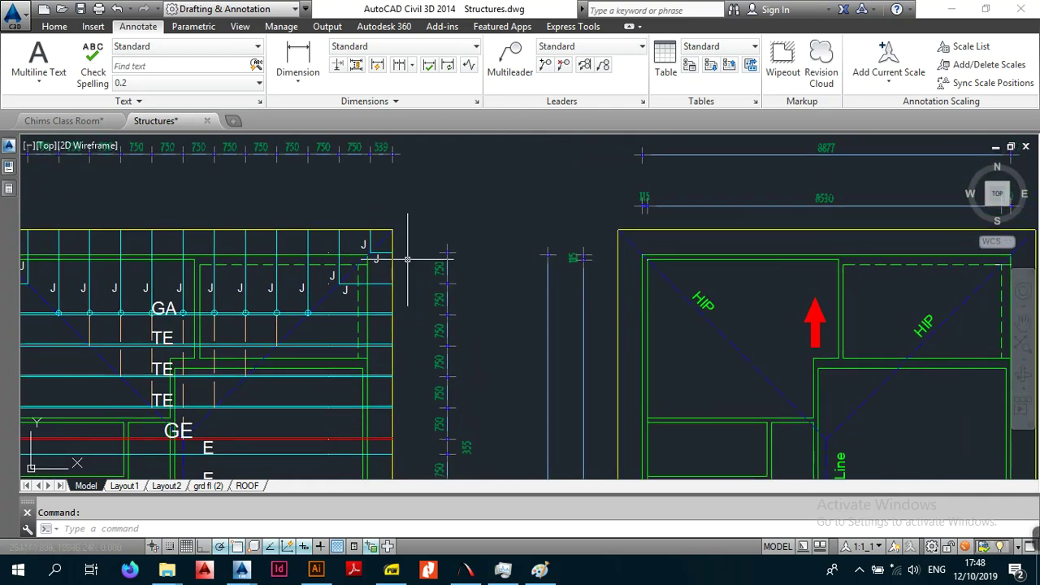
scroll(370, 276, up, 2)
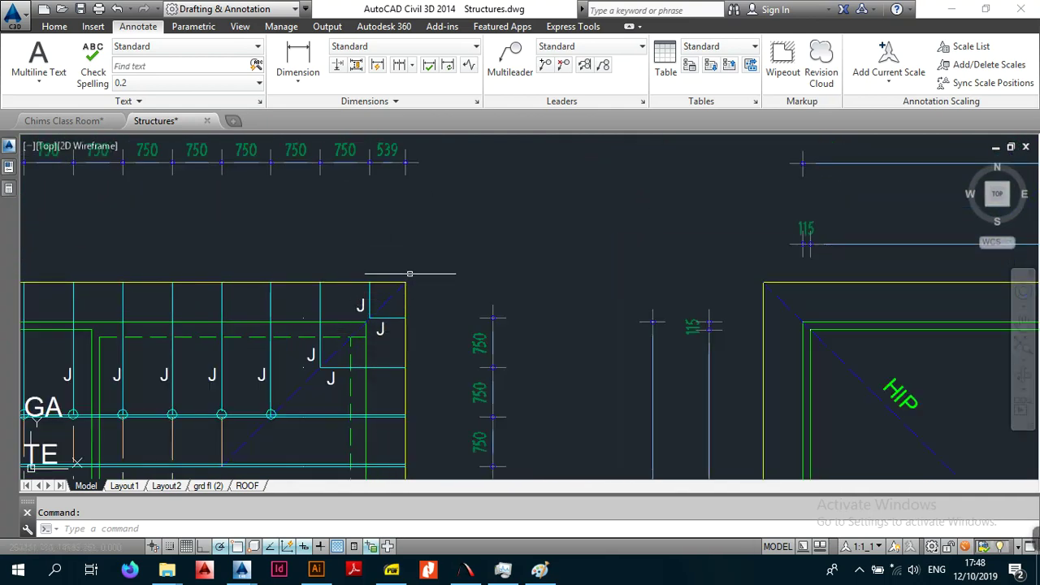
scroll(390, 308, down, 5)
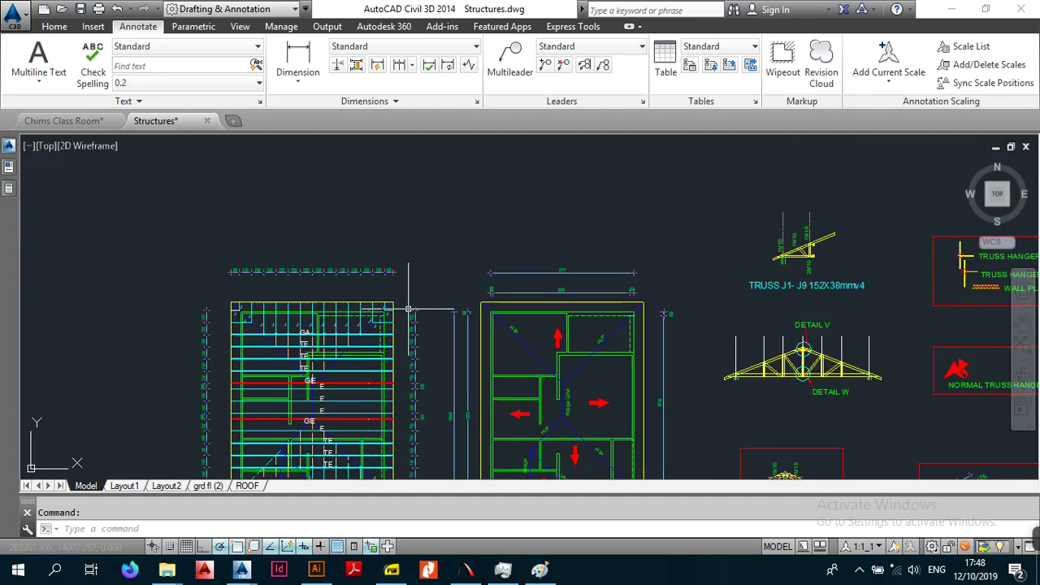
scroll(488, 317, up, 3)
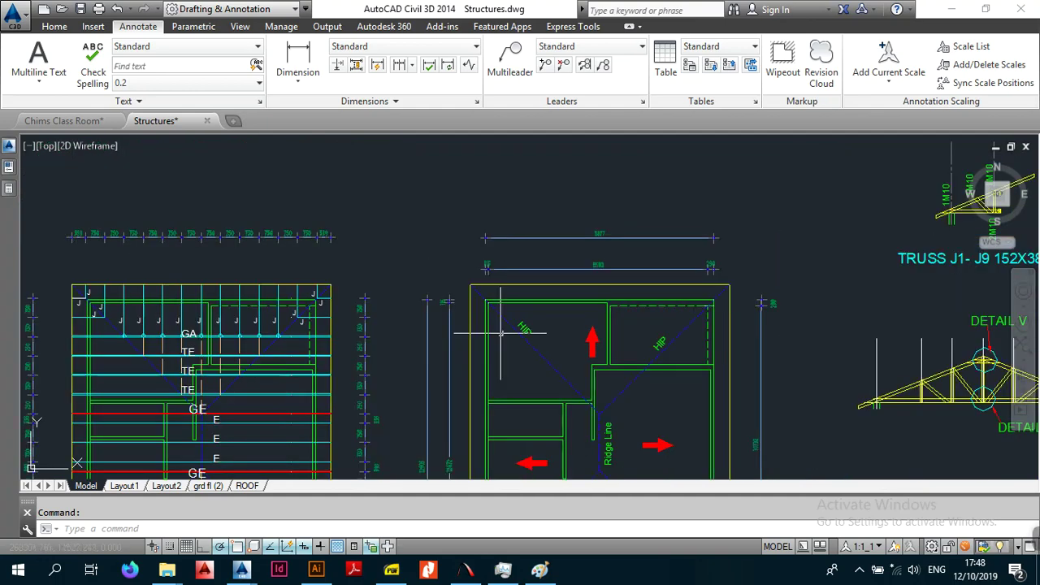
scroll(487, 309, down, 2)
scroll(313, 286, up, 6)
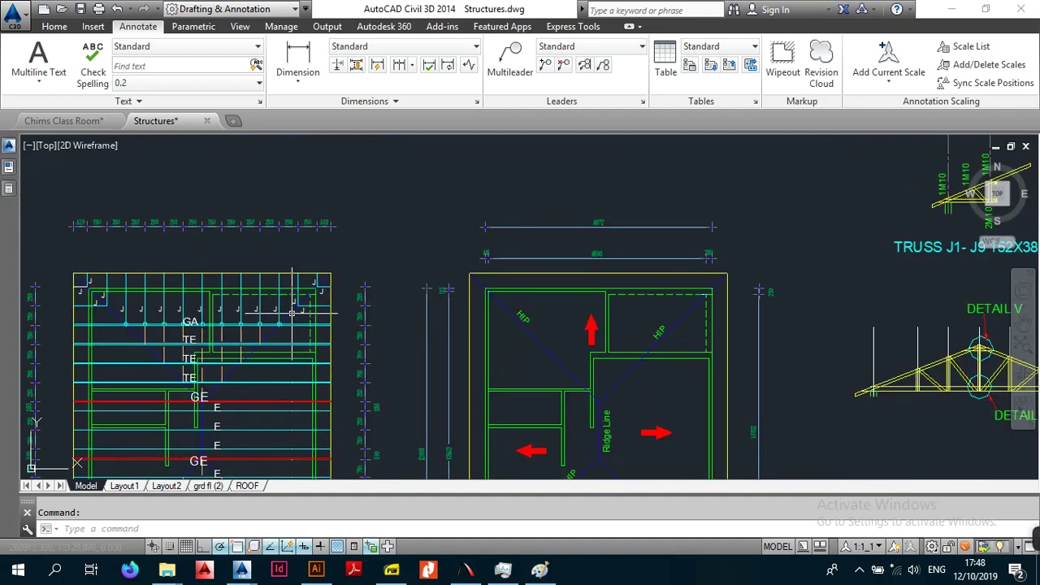
scroll(321, 244, up, 3)
scroll(325, 244, down, 3)
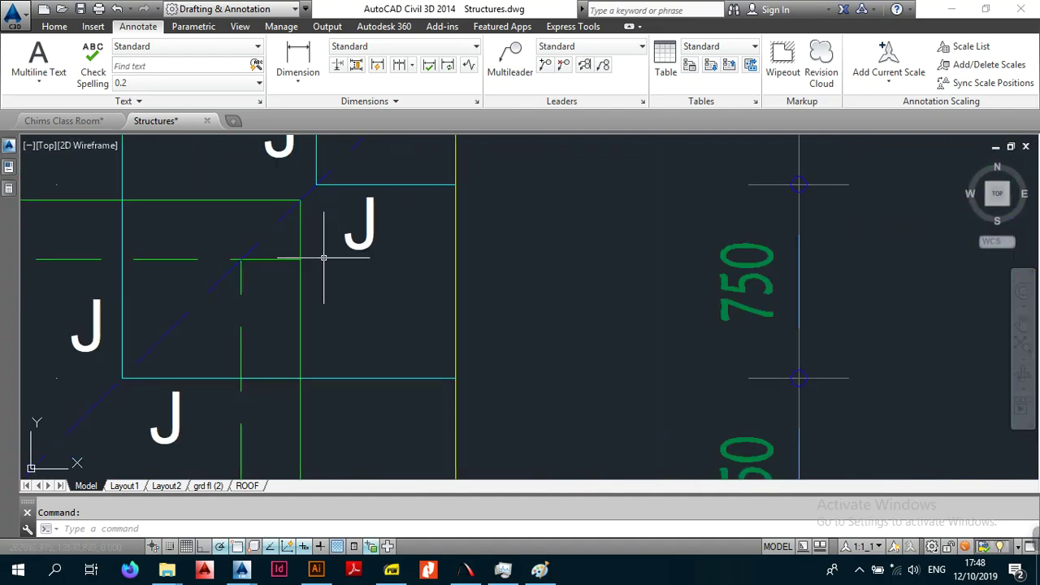
scroll(351, 250, down, 1)
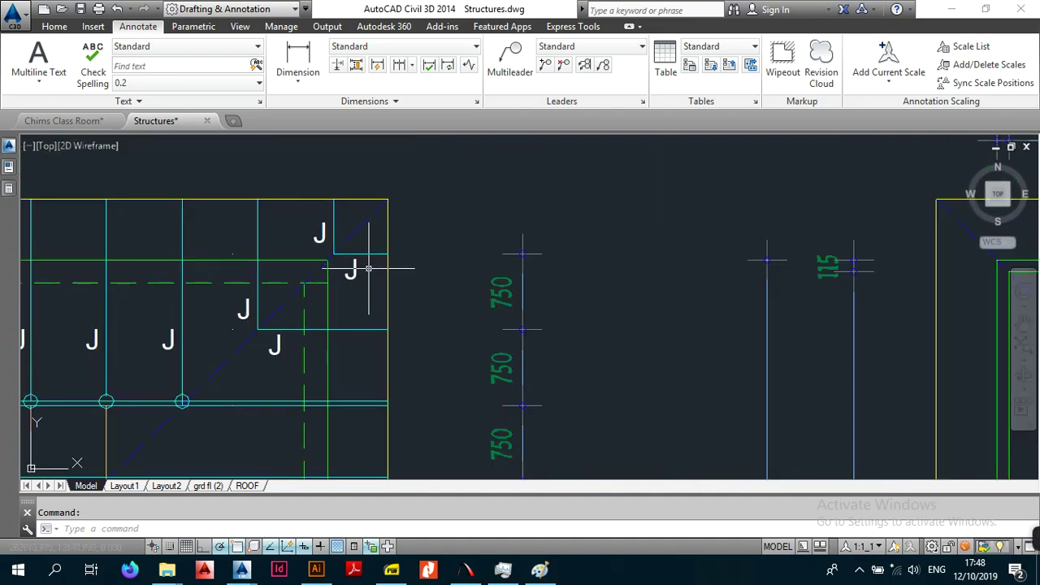
Step: Erase the two shortest cyan jack truss lines, one vertical and one horizontal, at the truss layout's upper right corner
middle_drag(376, 235, 392, 287)
scroll(313, 291, down, 1)
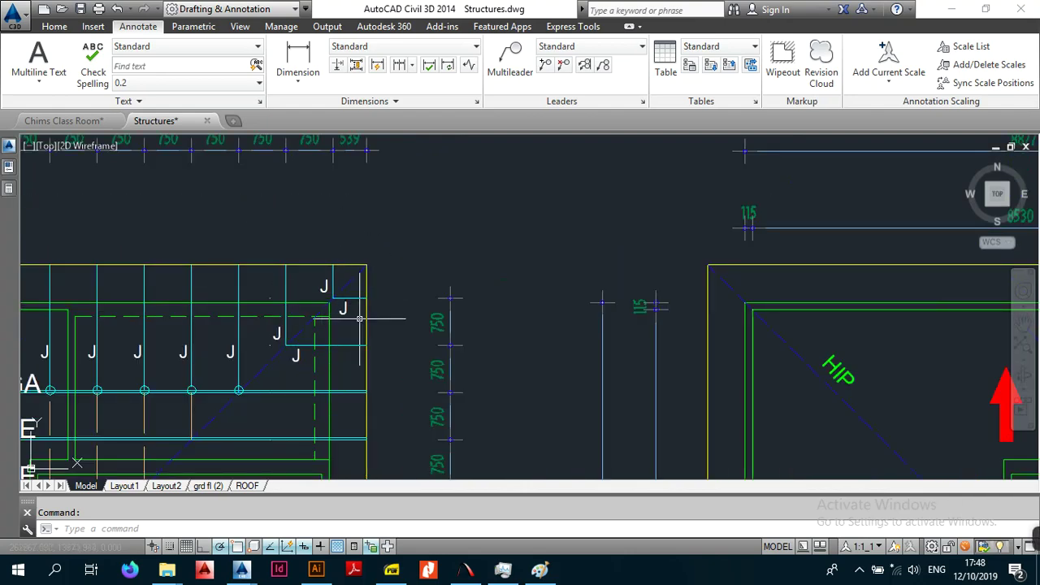
click(350, 298)
key(Delete)
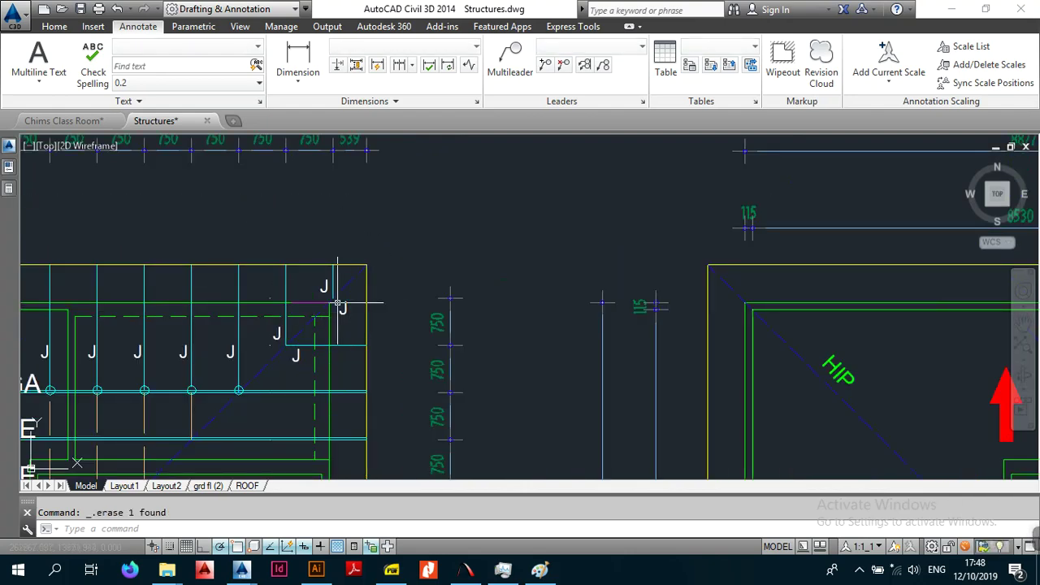
click(333, 283)
key(Delete)
middle_drag(325, 309, 366, 294)
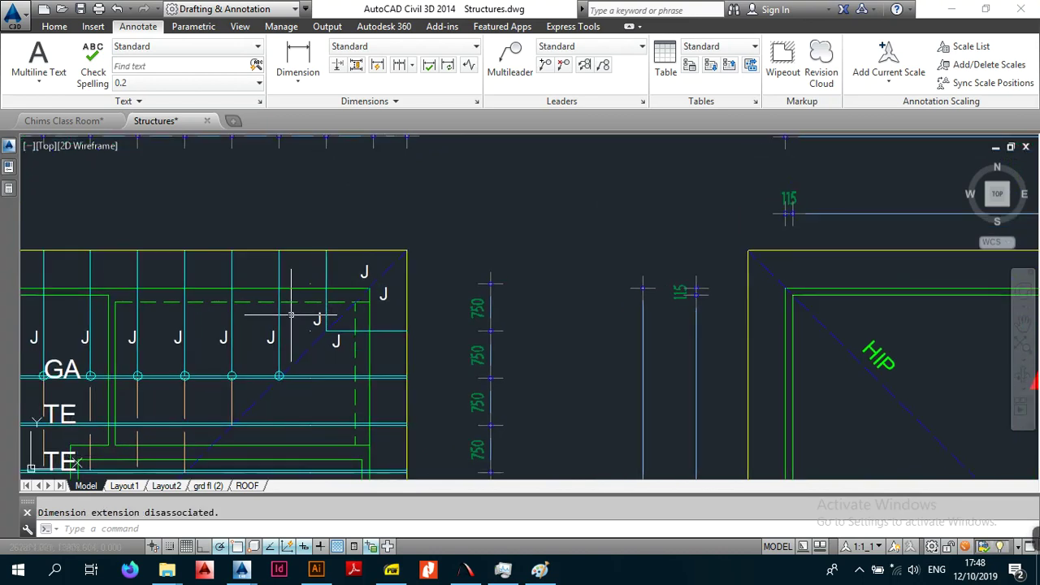
click(334, 279)
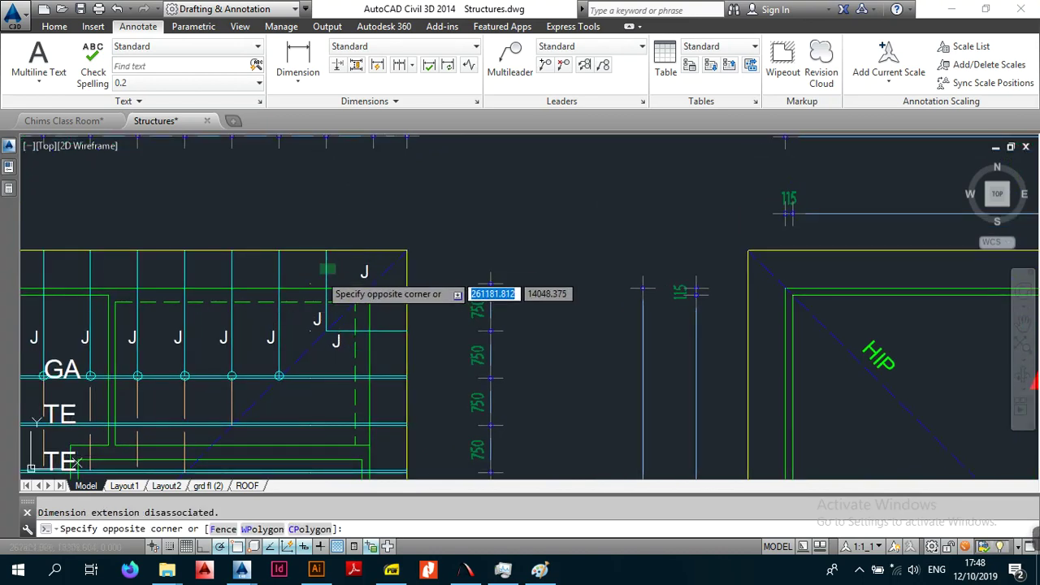
key(Escape)
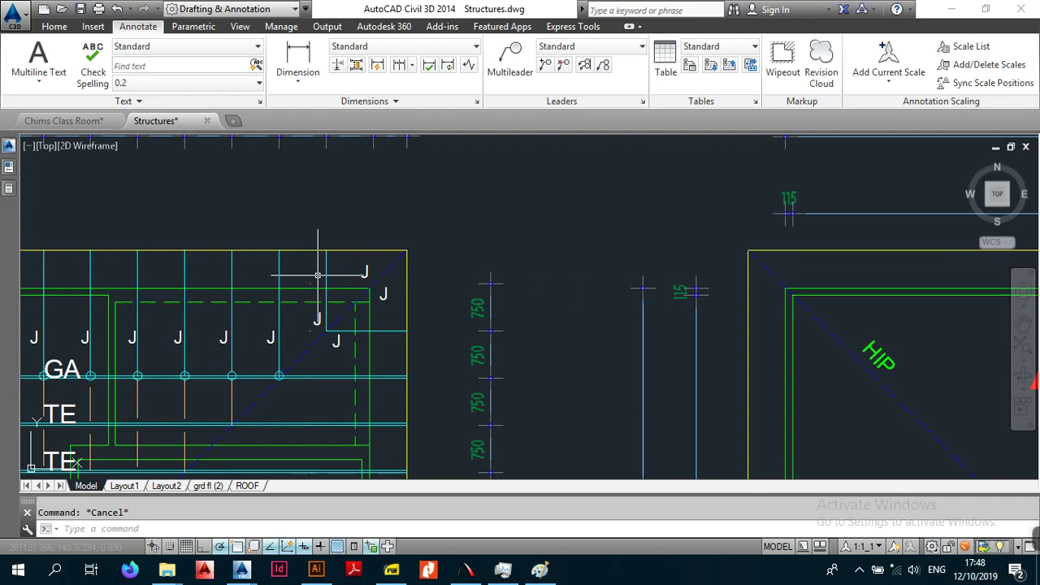
Step: Compare the truss layout's corner with the hip lines on the neighbouring roof plan, and return to the Chims Class Room drawing
scroll(382, 293, down, 3)
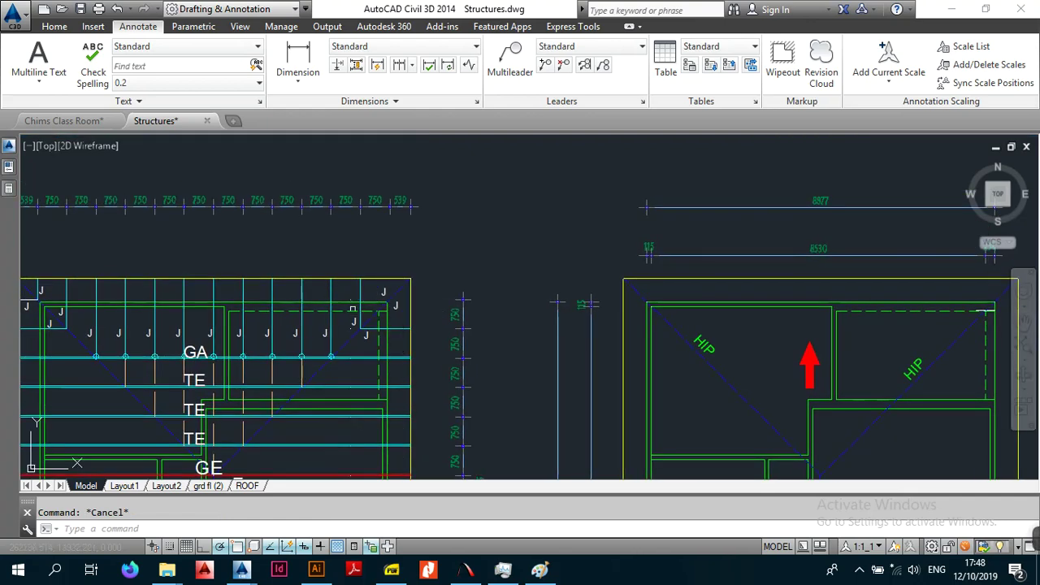
scroll(353, 309, up, 3)
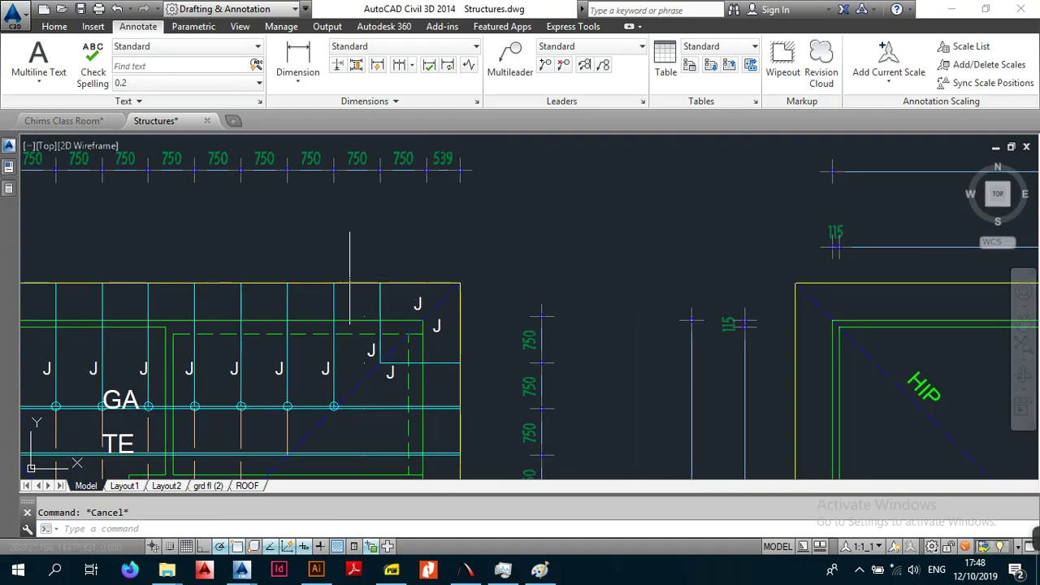
scroll(349, 281, up, 2)
scroll(170, 233, down, 4)
scroll(354, 257, up, 2)
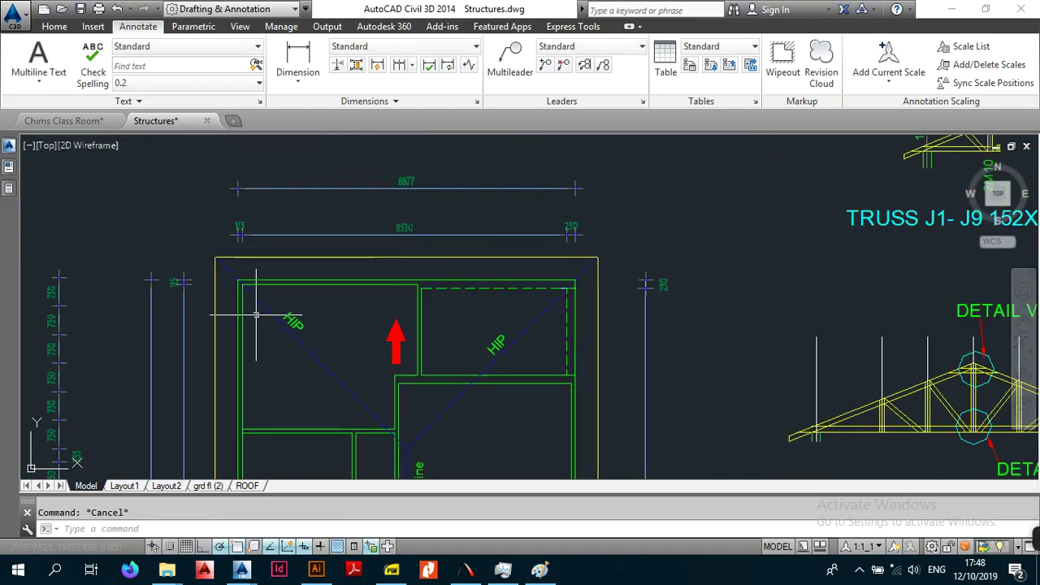
scroll(531, 306, up, 1)
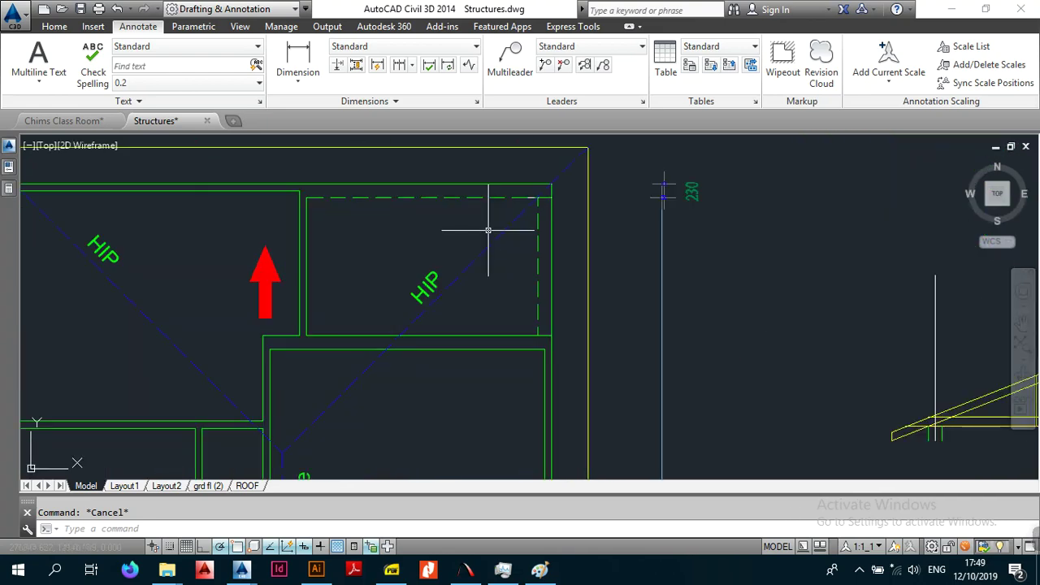
scroll(489, 230, down, 4)
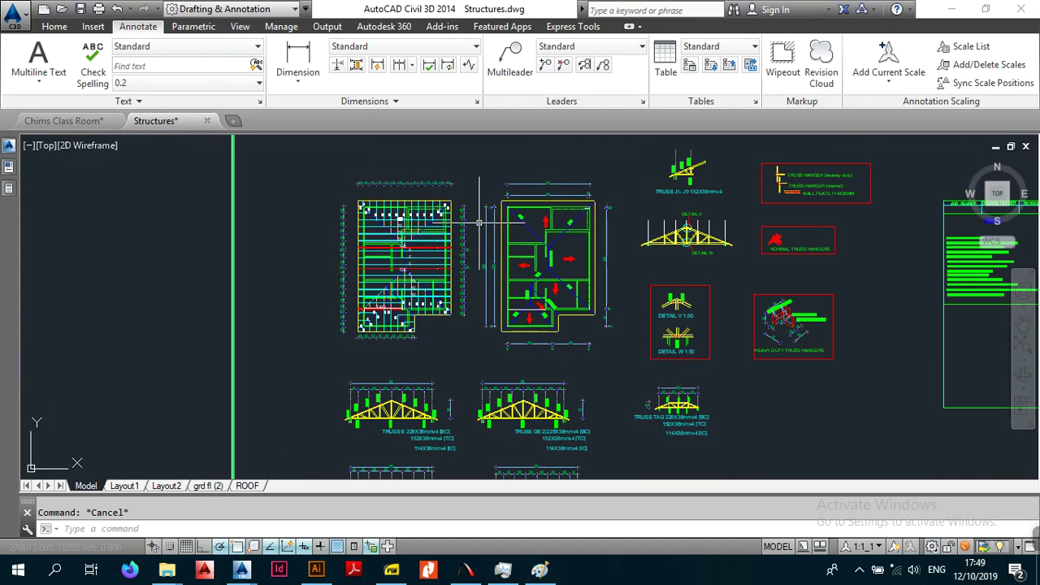
click(64, 120)
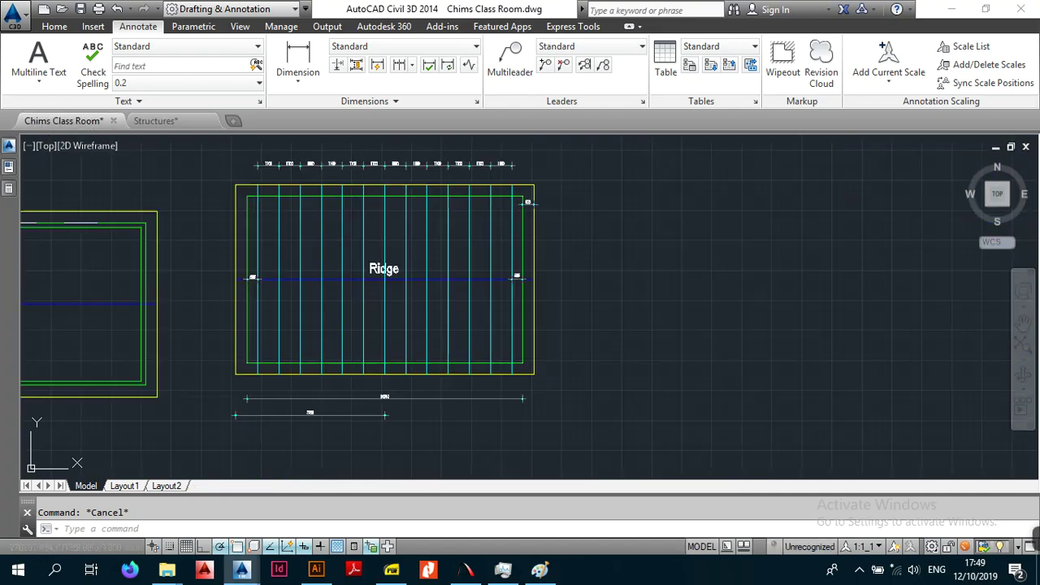
click(861, 570)
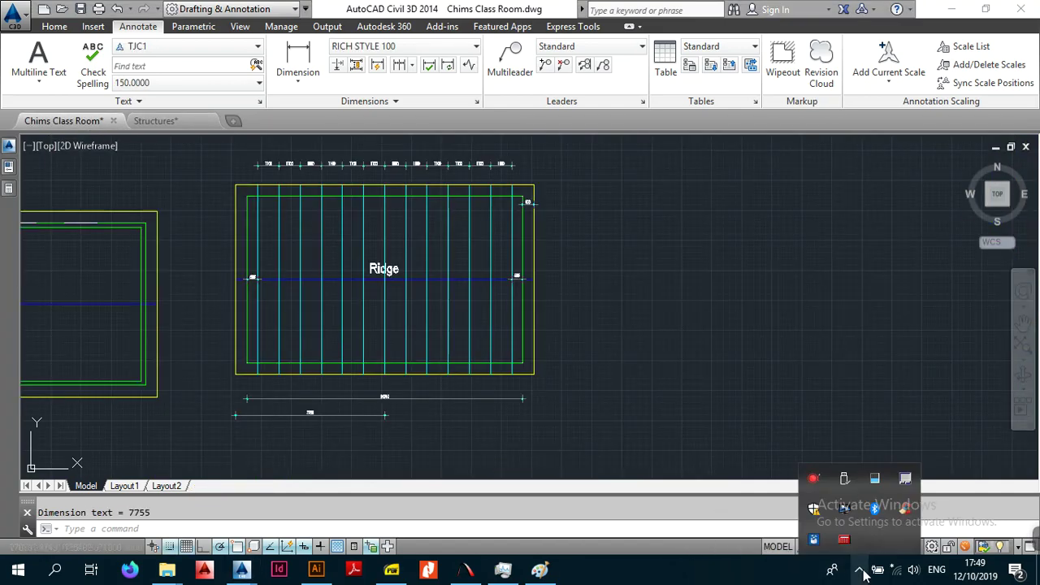
click(814, 478)
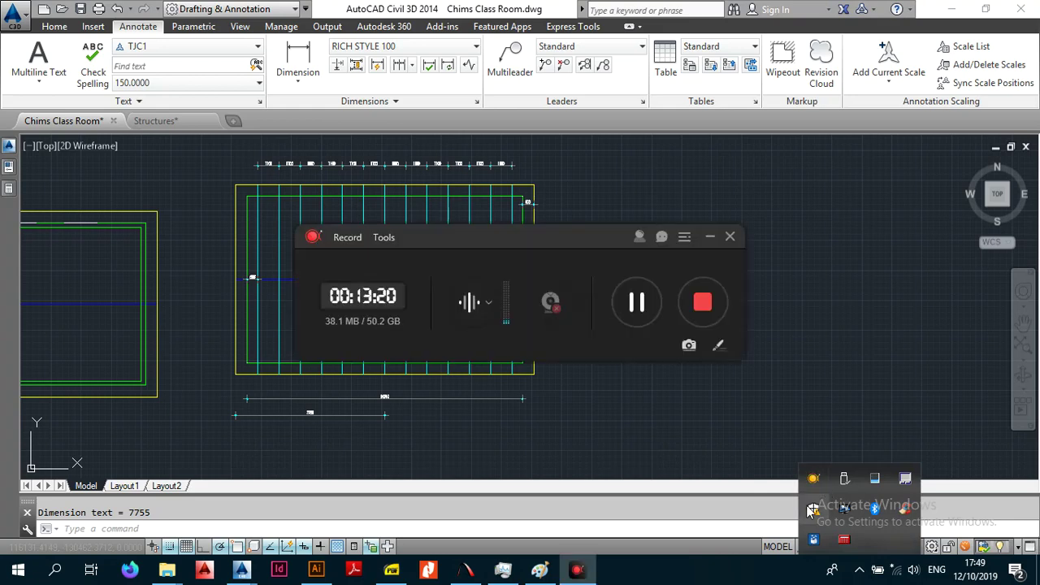
click(710, 236)
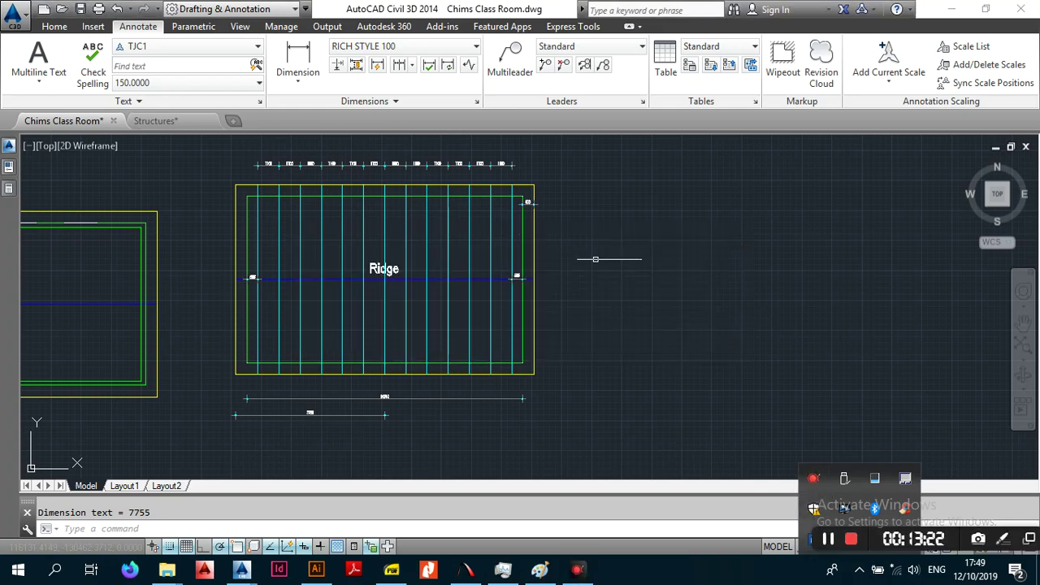
middle_drag(432, 283, 464, 297)
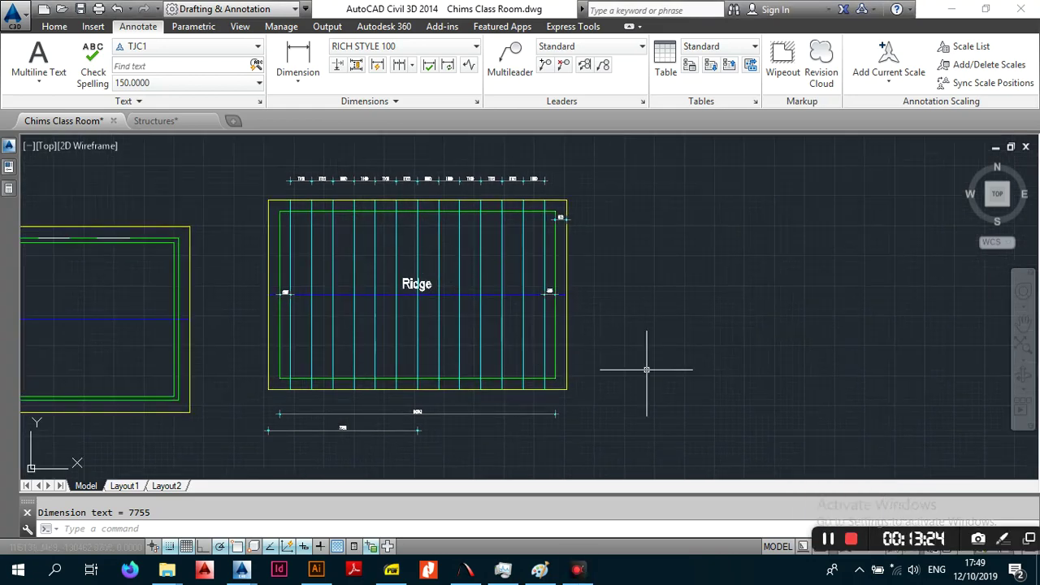
click(252, 406)
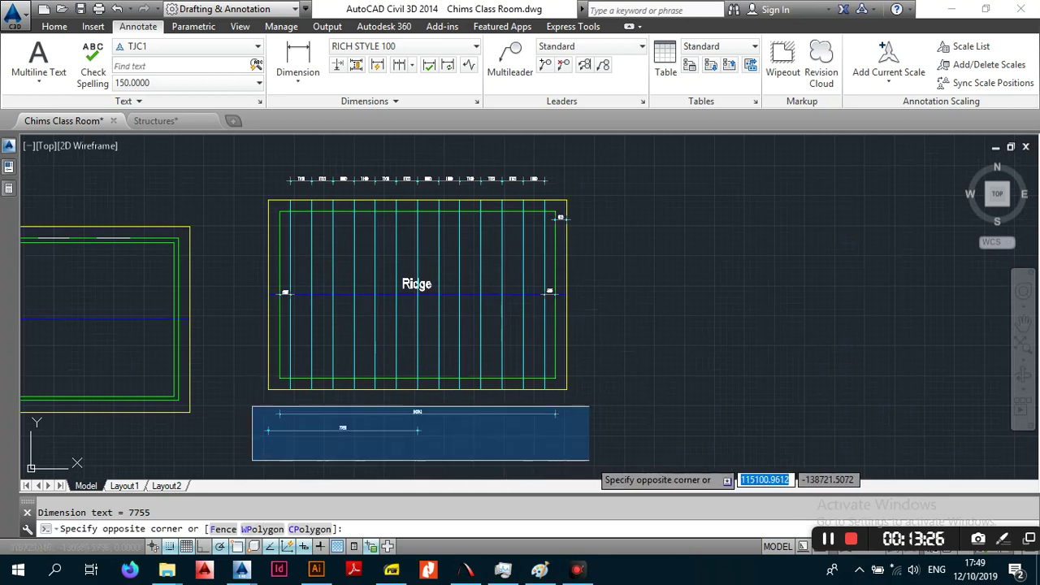
click(589, 461)
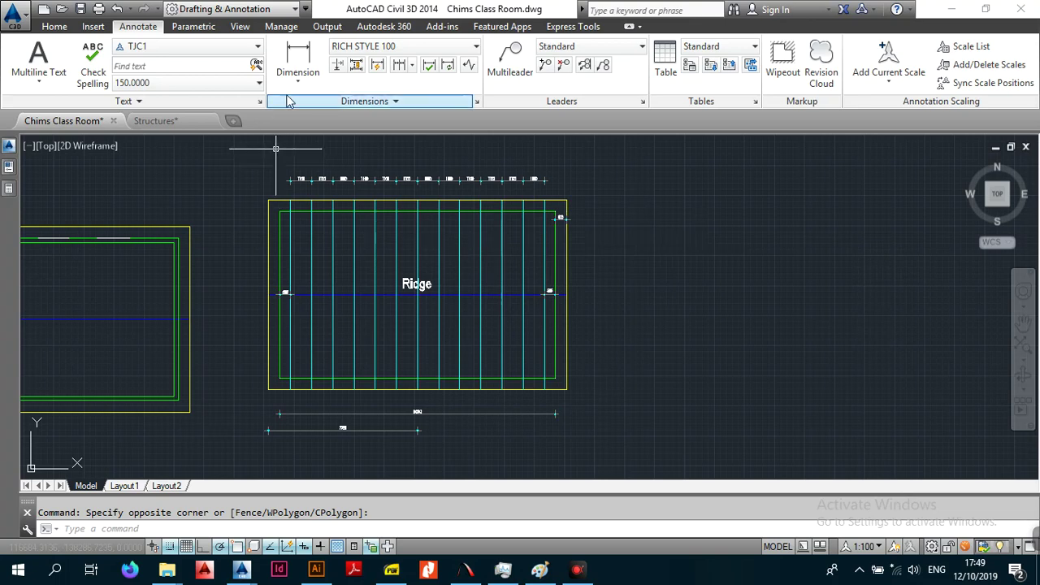
click(297, 77)
click(321, 120)
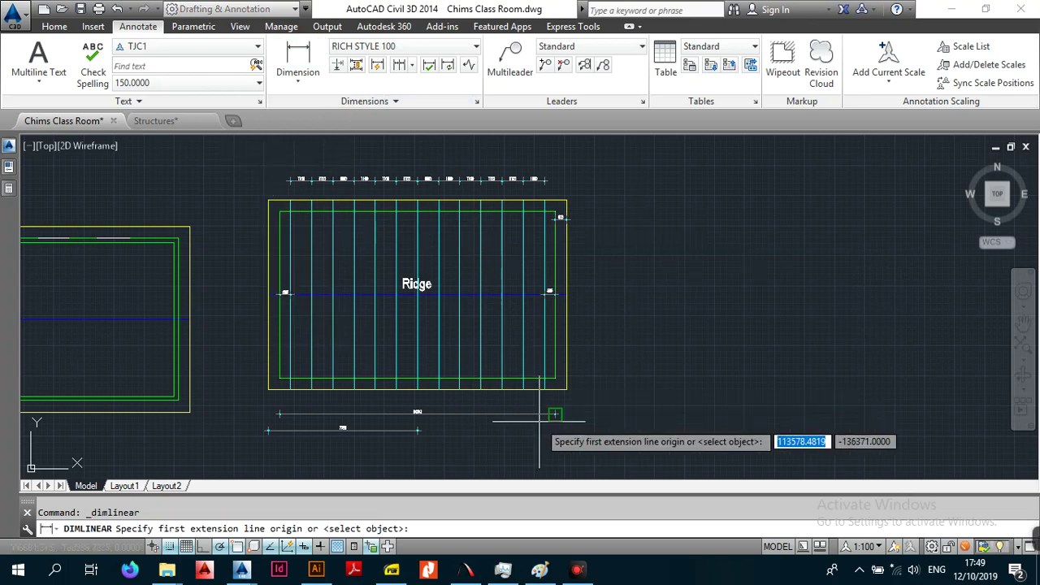
scroll(543, 382, down, 2)
scroll(544, 395, up, 8)
scroll(544, 394, down, 5)
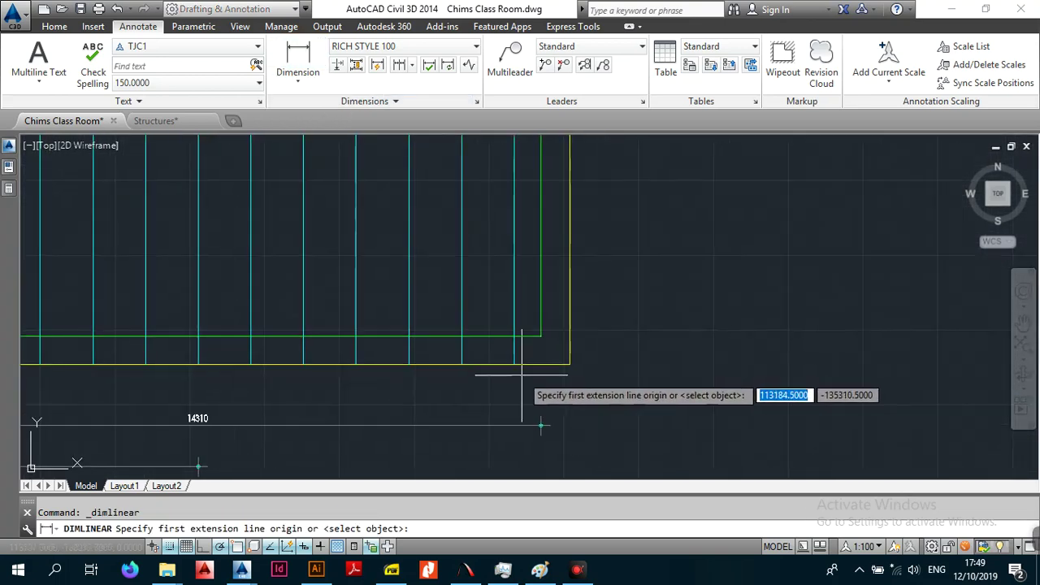
key(Escape)
Step: Mirror the truss spacing dimension chain above the gable roof plan about the ridge line, keeping the original chain
click(254, 193)
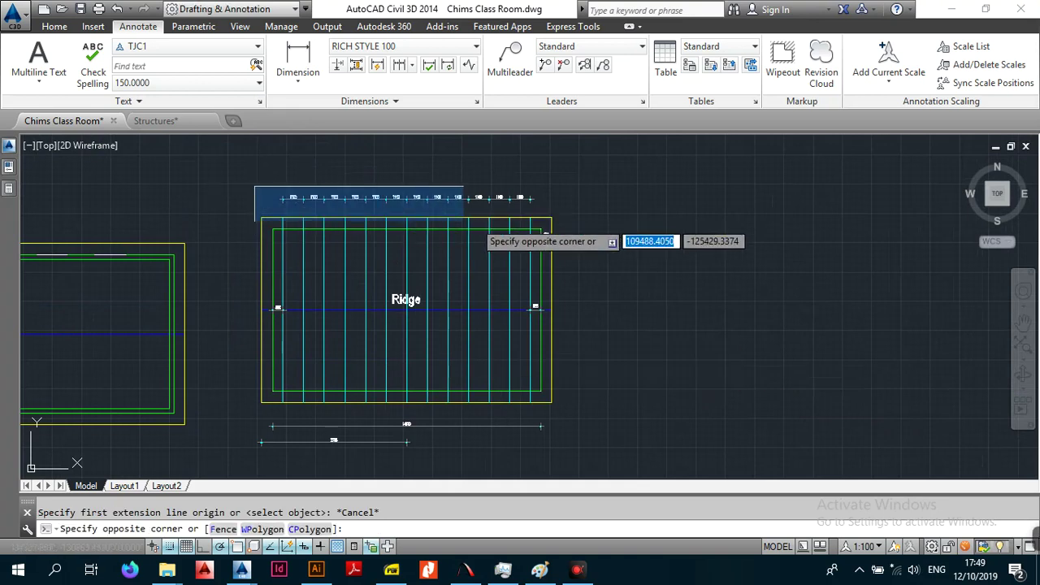
click(563, 215)
click(551, 186)
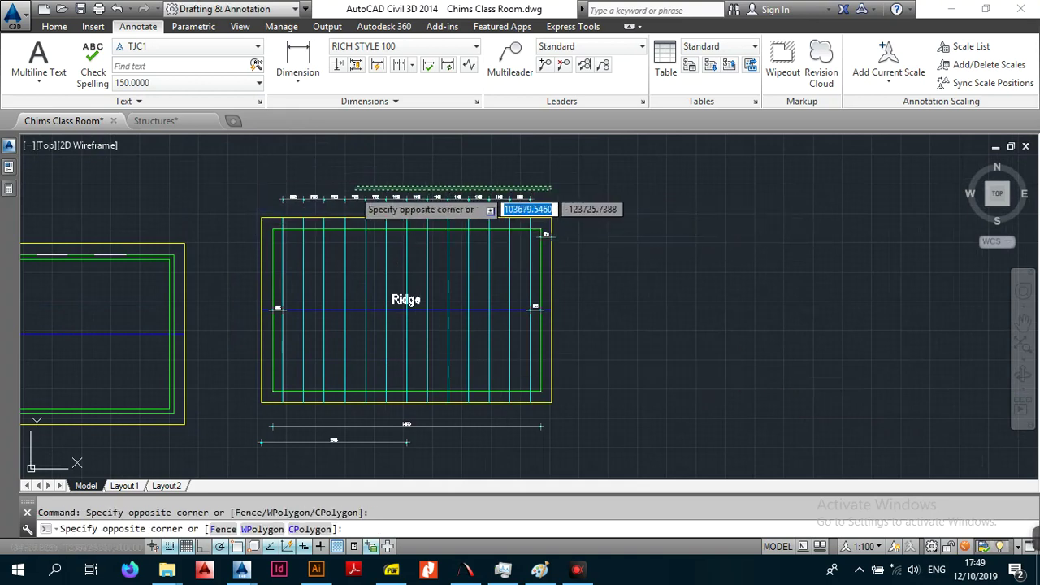
click(260, 209)
click(54, 26)
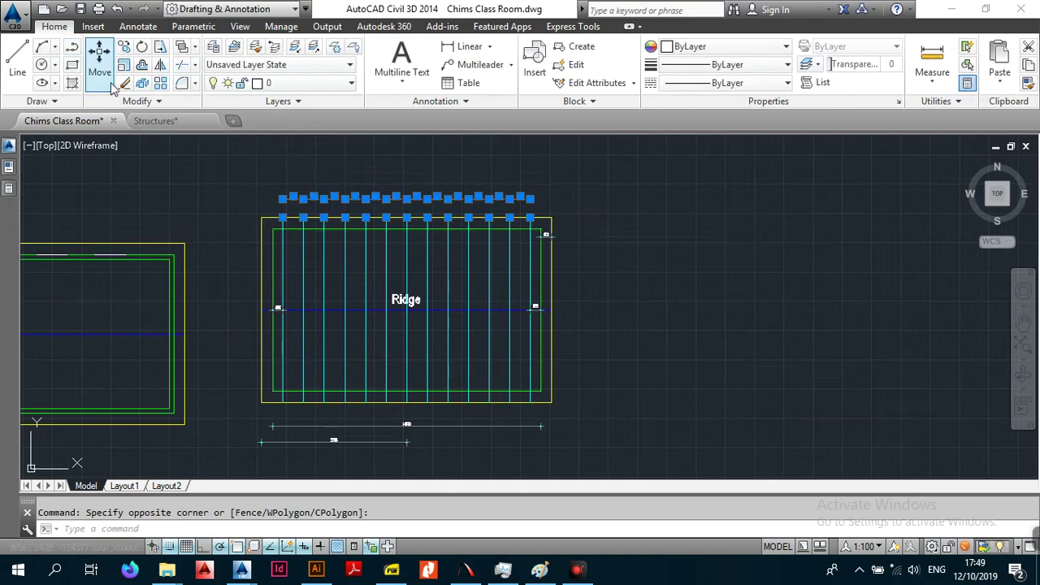
click(142, 64)
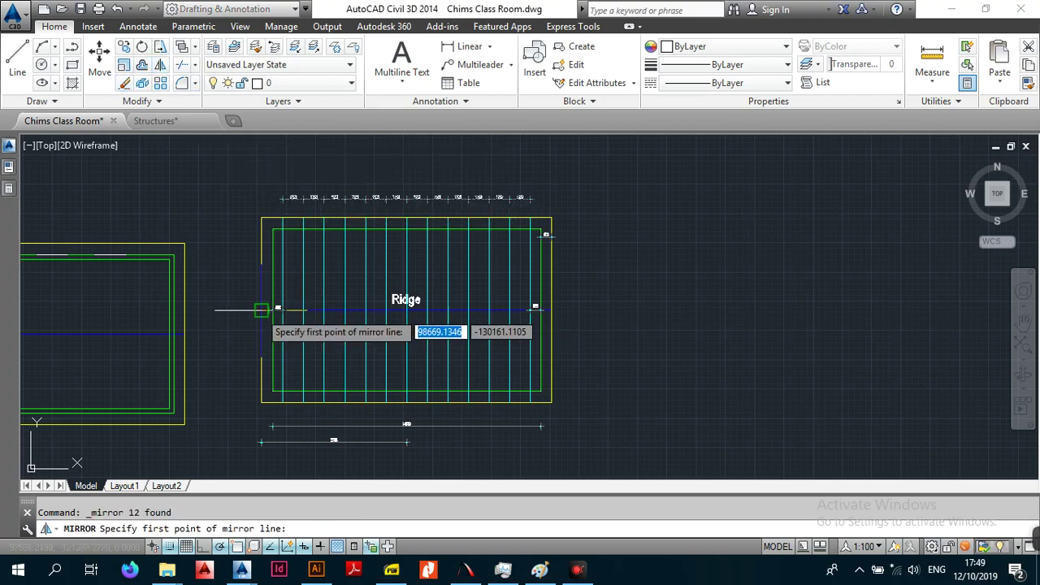
click(278, 309)
click(560, 310)
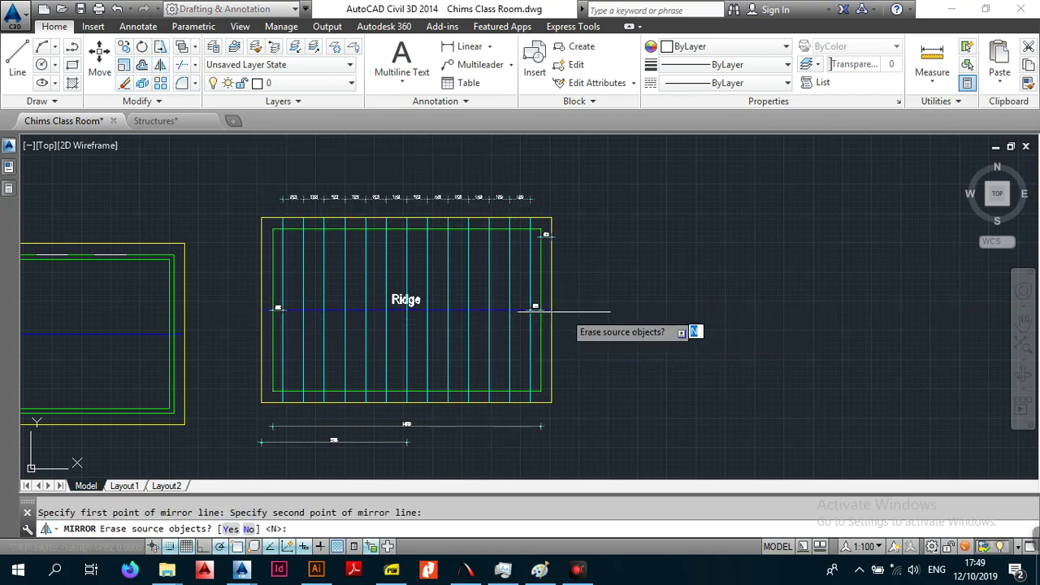
key(Return)
Step: Erase the overall wall dimension and the half-roof dimension below the gable roof plan, leaving the mirrored spacing chain
scroll(443, 396, up, 4)
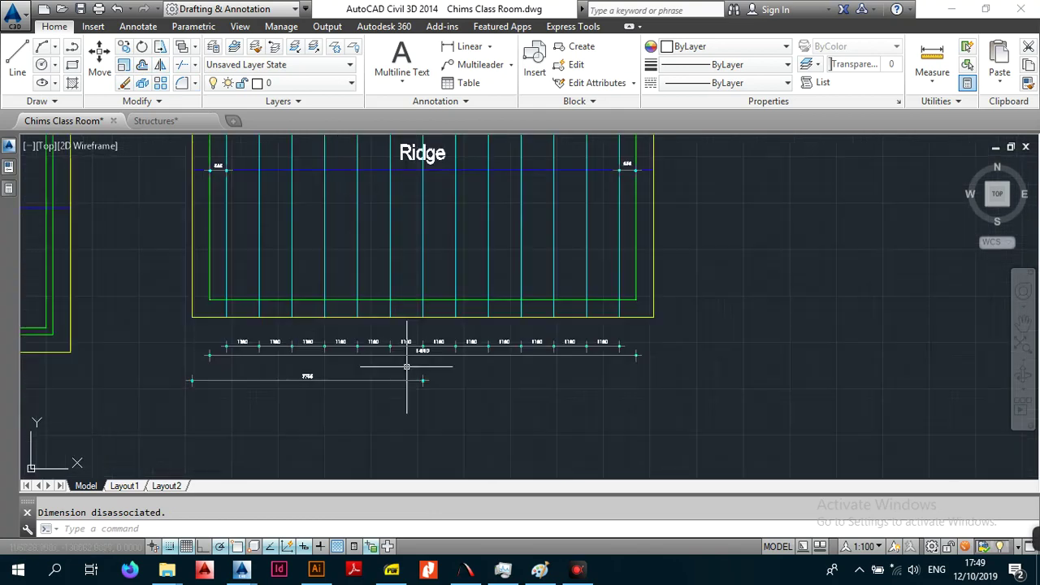
click(417, 348)
key(Delete)
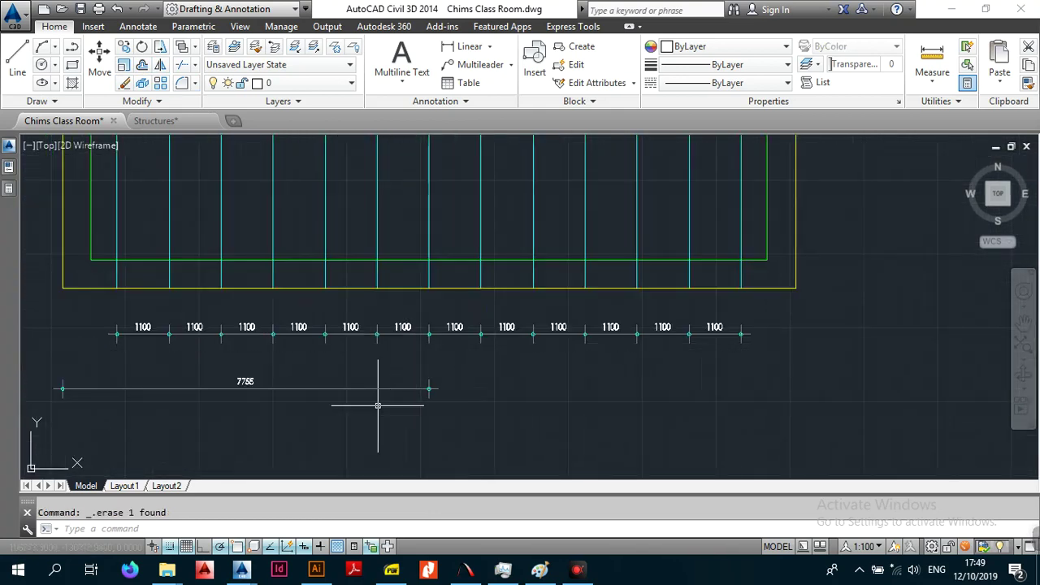
click(374, 406)
scroll(309, 399, down, 3)
key(Escape)
scroll(312, 398, down, 3)
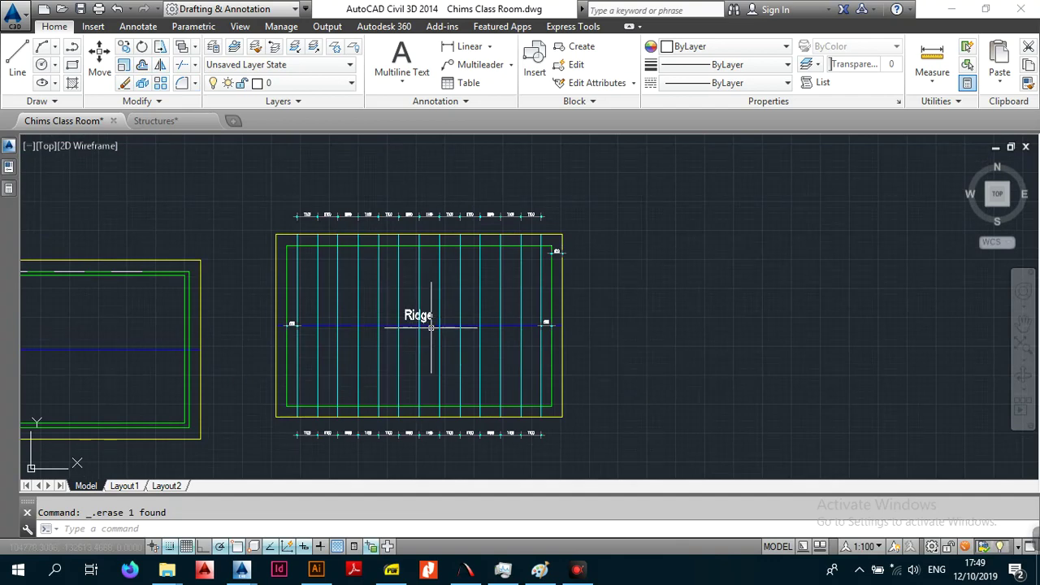
mouse_move(356, 328)
middle_down()
mouse_move(488, 295)
mouse_move(482, 278)
middle_up()
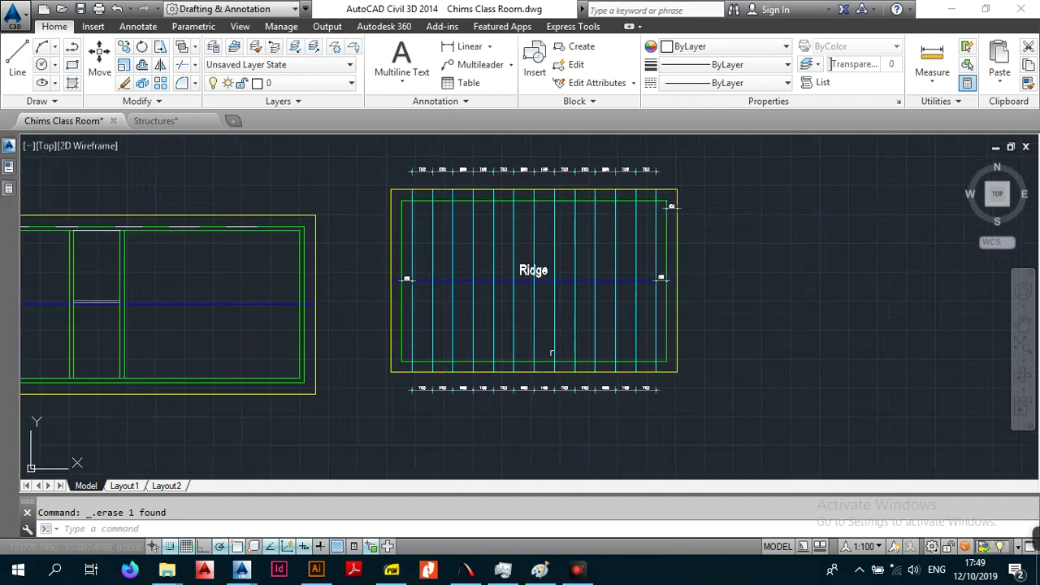
Step: Add a linear dimension above the long gable roof plan, spanning its first two cyan trusses at the left end
scroll(552, 352, up, 5)
scroll(561, 360, down, 3)
scroll(565, 357, down, 8)
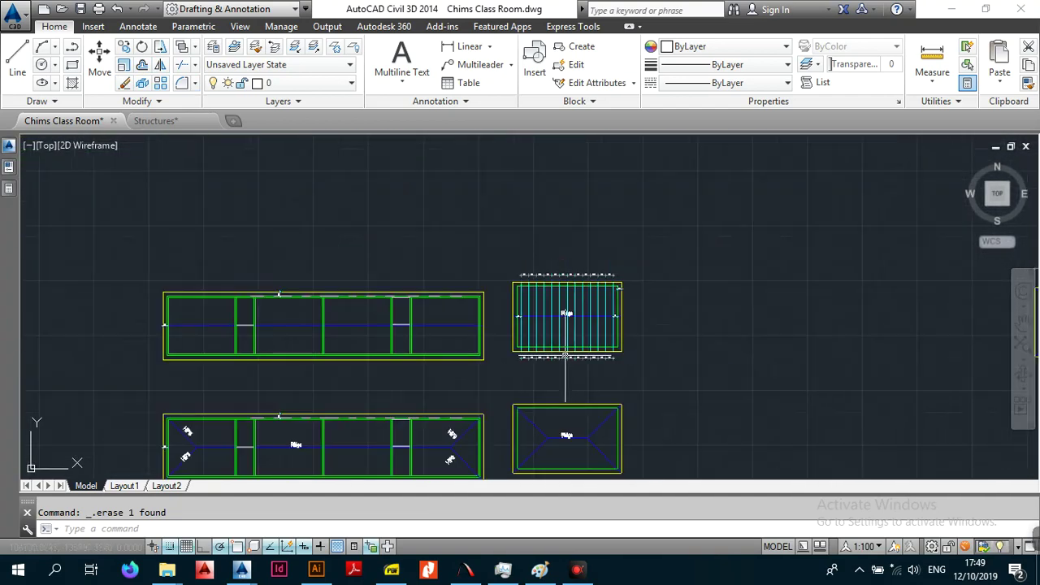
mouse_move(558, 340)
middle_down()
mouse_move(440, 263)
mouse_move(498, 238)
middle_up()
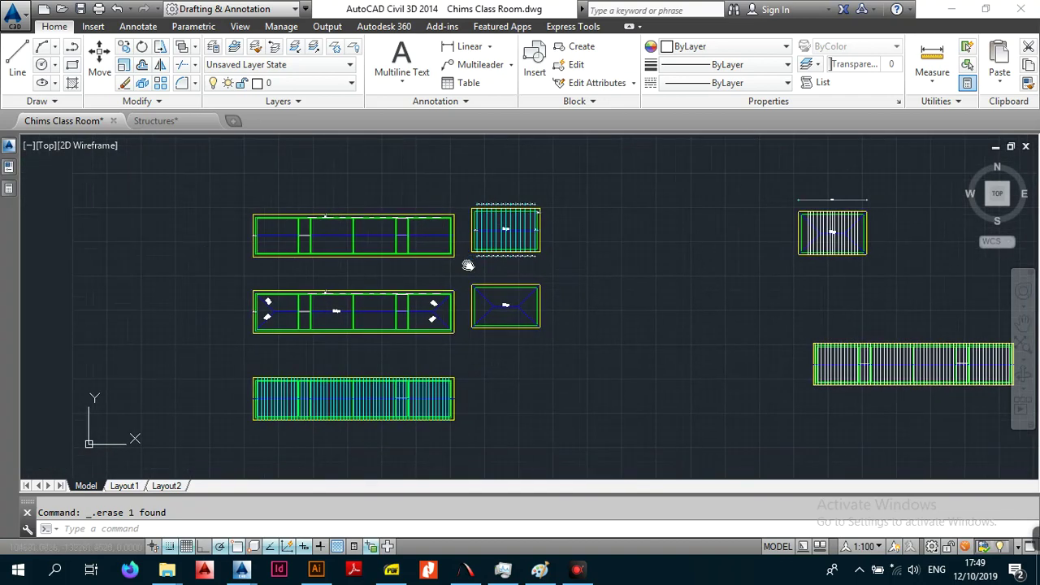
scroll(393, 389, up, 2)
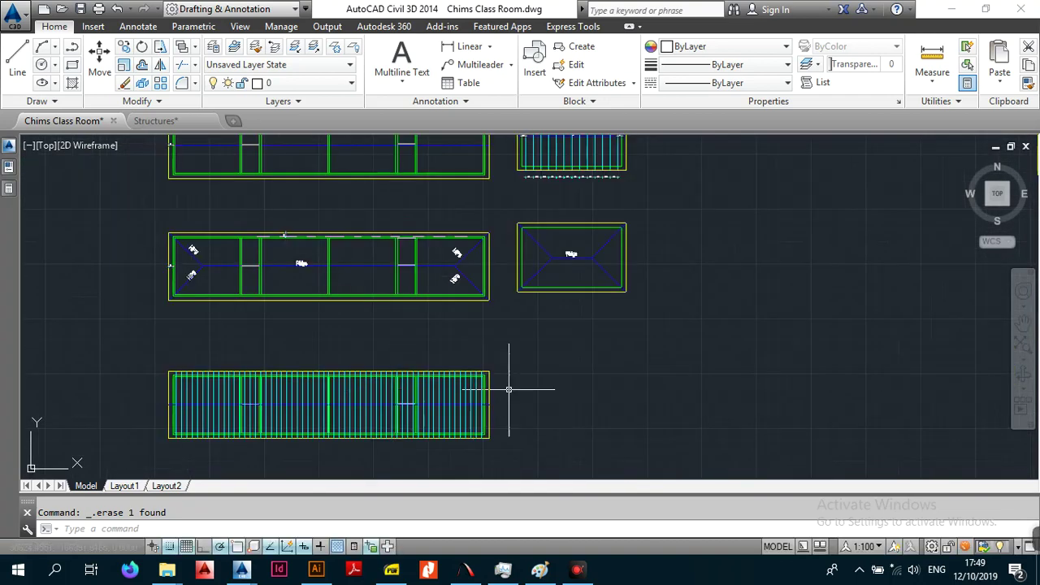
mouse_move(566, 172)
middle_down()
mouse_move(546, 256)
mouse_move(510, 317)
mouse_move(418, 381)
mouse_move(244, 341)
middle_up()
scroll(193, 312, up, 4)
middle_drag(192, 311, 292, 251)
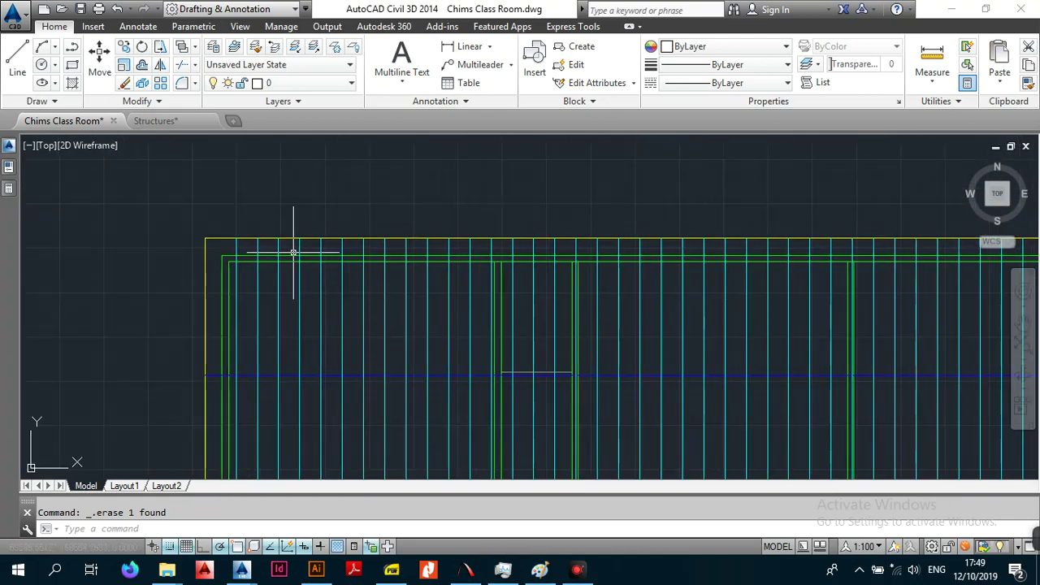
click(138, 26)
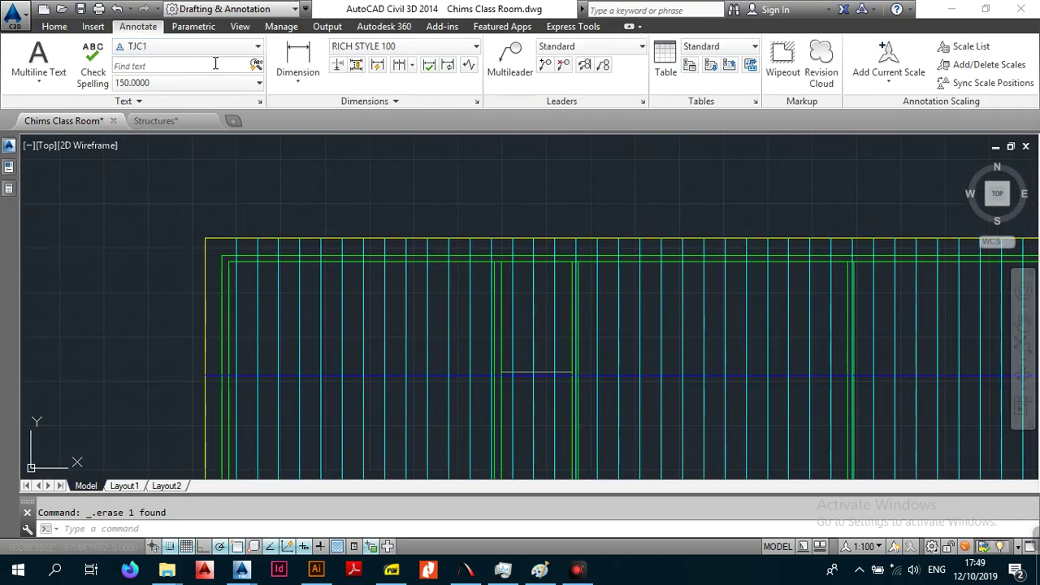
click(298, 80)
click(304, 106)
click(235, 239)
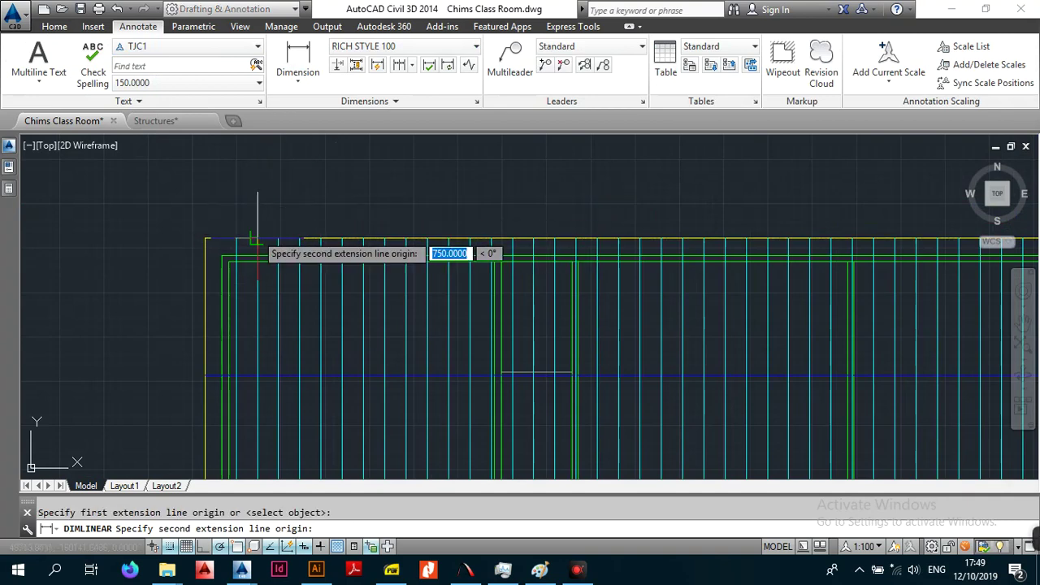
click(260, 234)
key(Escape)
Step: Continue the truss spacing dimension chain above the long gable roof plan, truss by truss, up to the tenth truss
scroll(245, 217, down, 3)
scroll(245, 217, up, 3)
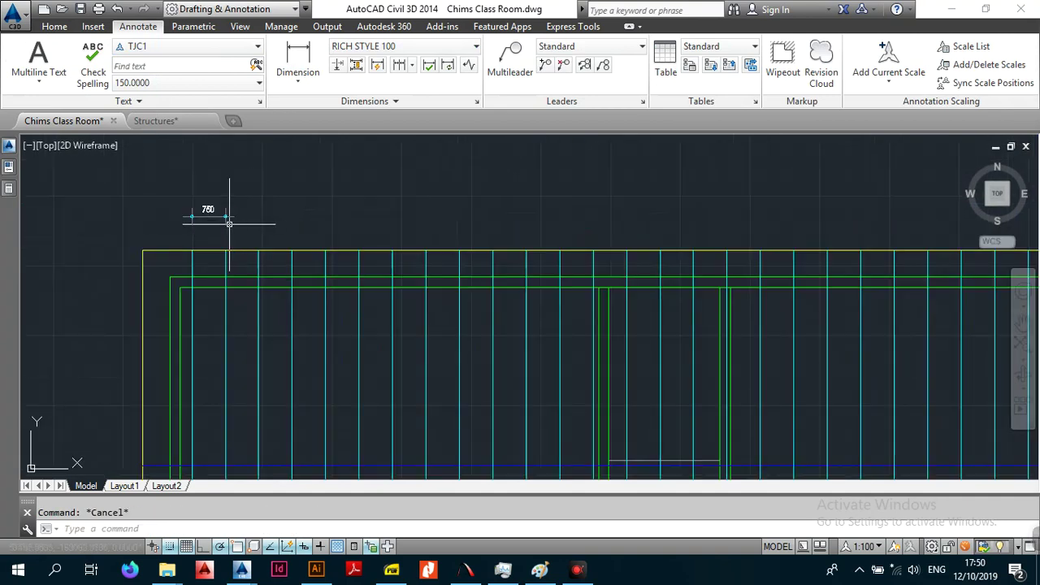
click(400, 65)
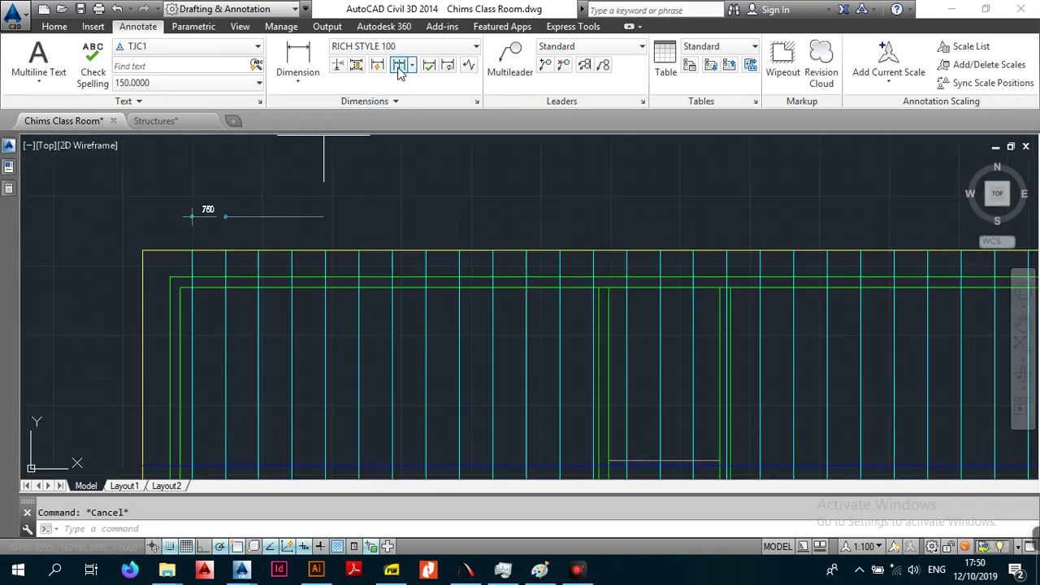
click(259, 243)
click(292, 248)
click(326, 252)
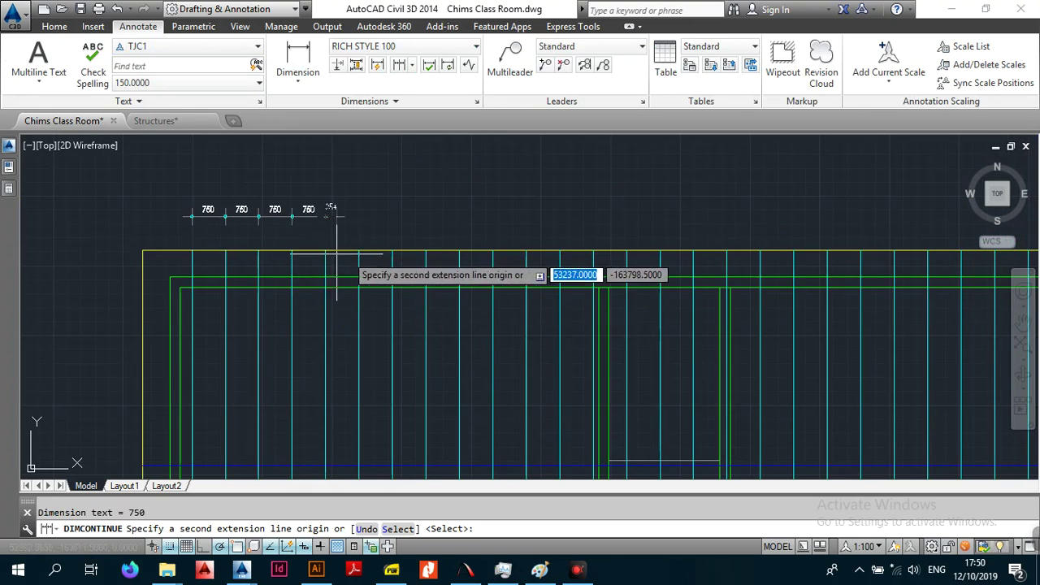
click(359, 251)
click(392, 252)
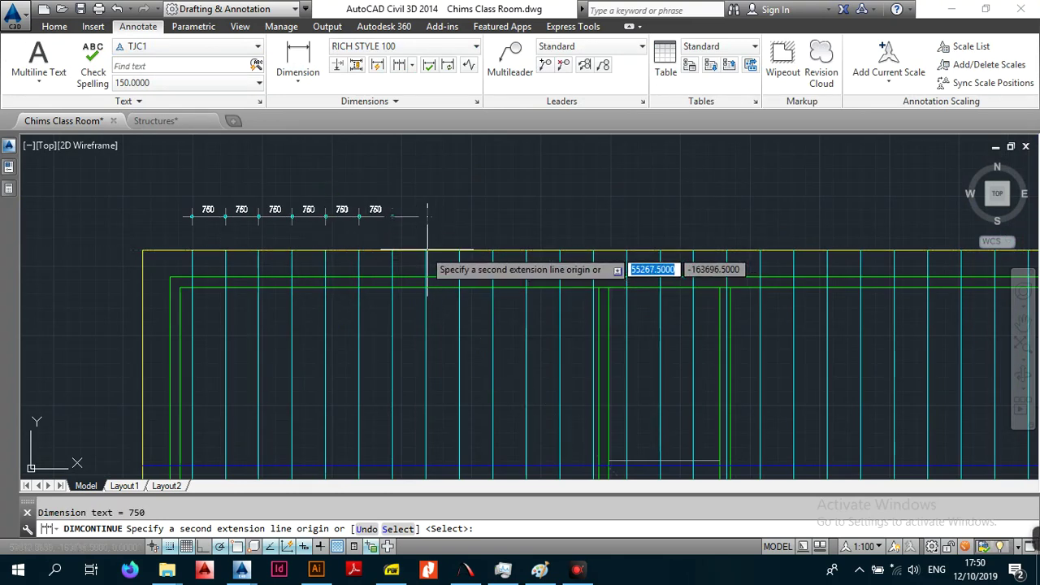
click(426, 252)
click(459, 252)
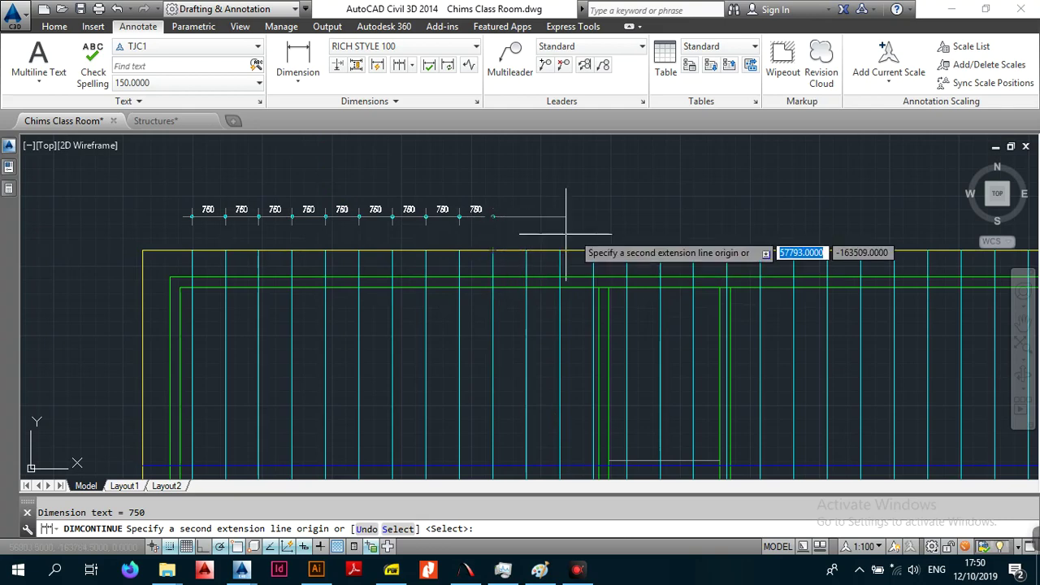
key(Escape)
Step: Examine the truss layout along the full length of the long gable roof plan, including its right end
scroll(474, 220, down, 5)
middle_drag(593, 265, 487, 295)
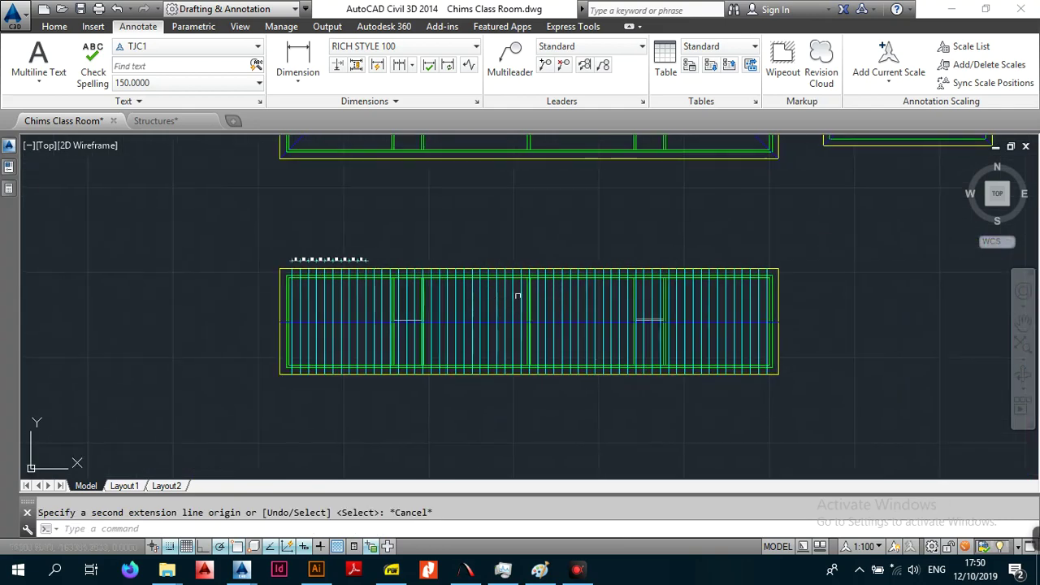
scroll(322, 318, up, 2)
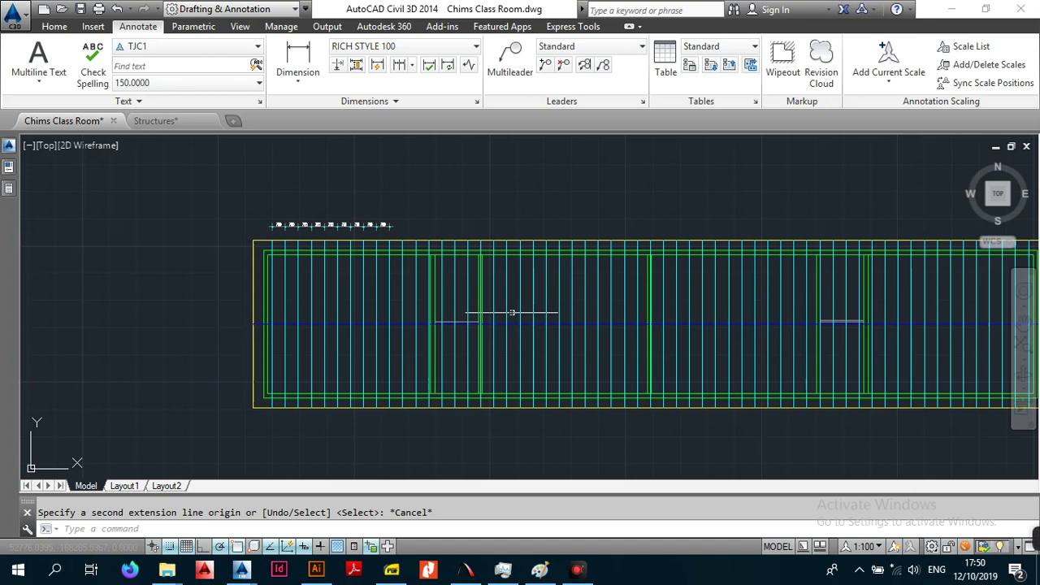
scroll(512, 312, down, 2)
middle_drag(892, 296, 493, 347)
scroll(492, 347, down, 5)
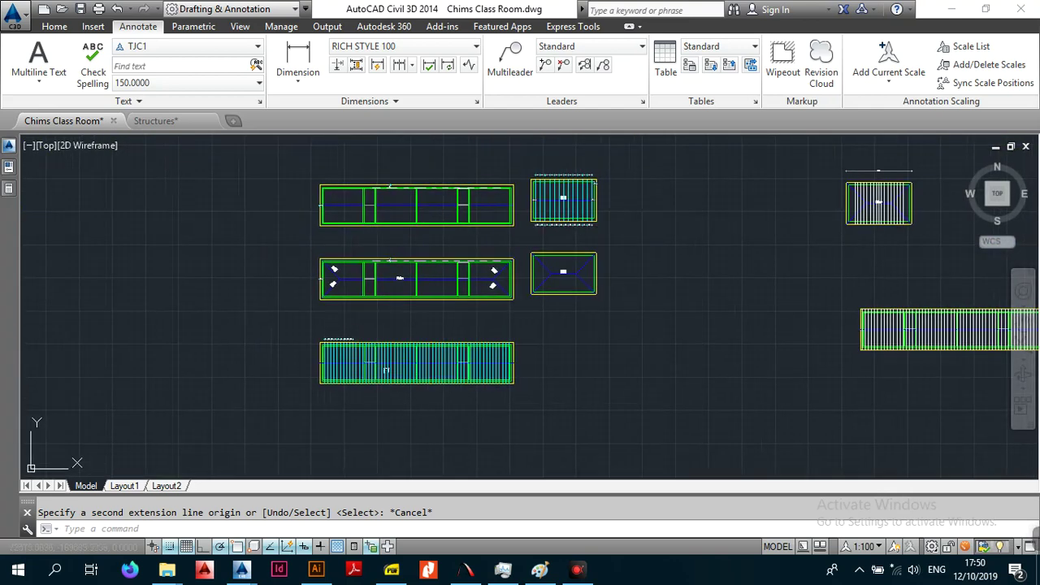
scroll(337, 368, up, 5)
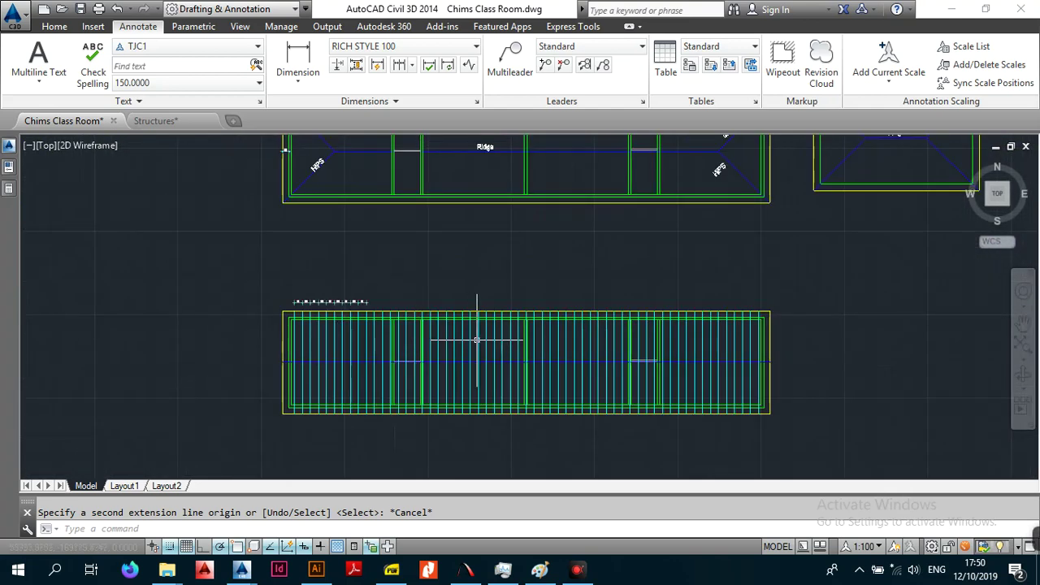
mouse_move(886, 334)
middle_down()
mouse_move(569, 320)
mouse_move(425, 351)
middle_up()
scroll(425, 350, up, 2)
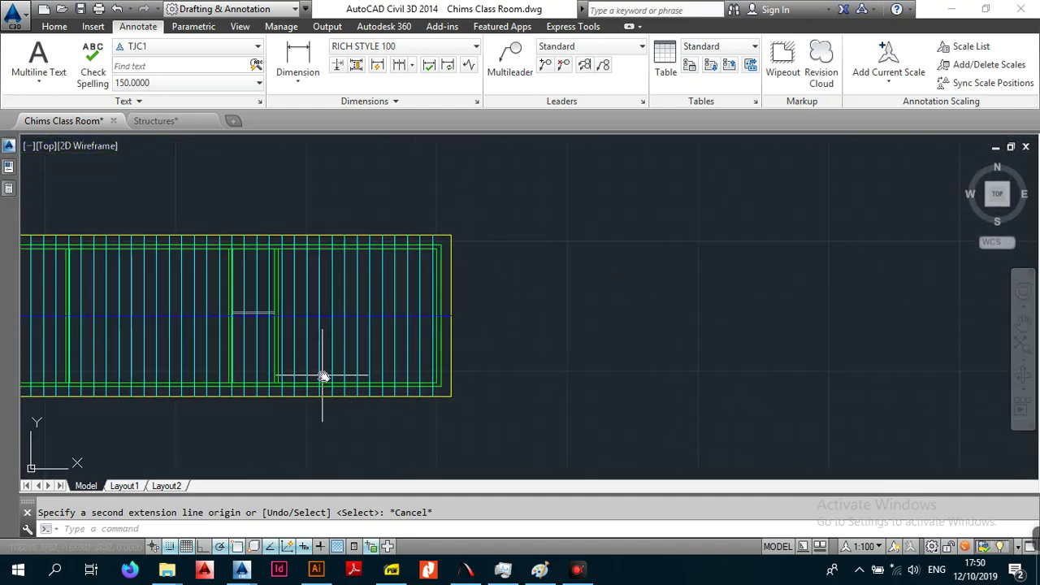
scroll(442, 356, down, 4)
middle_drag(443, 356, 499, 337)
scroll(327, 367, up, 3)
middle_drag(327, 368, 371, 351)
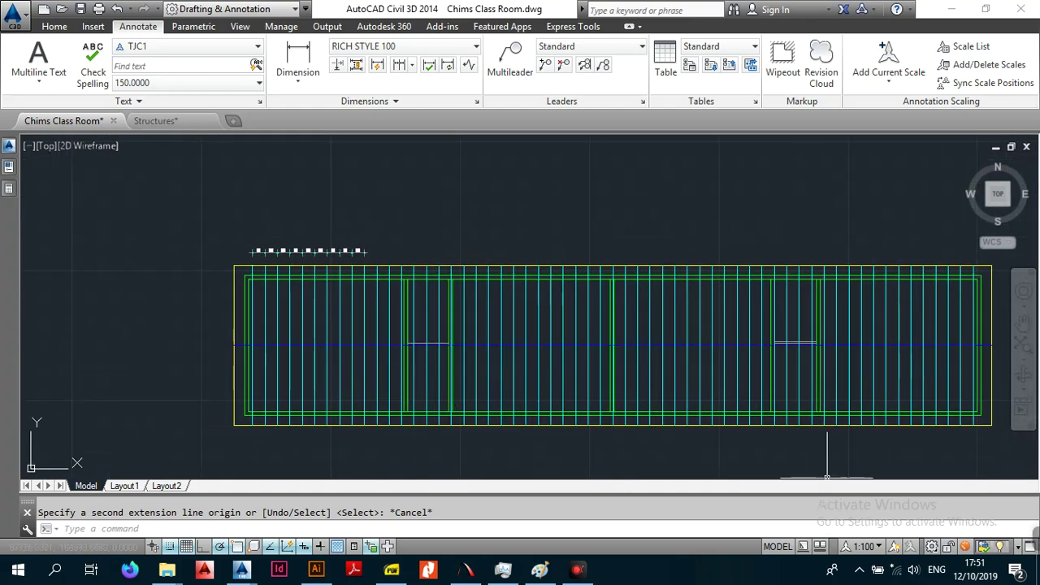
Step: Compare the ridge and hip lines of the small hip roof plan with those of the long hip roof plan
scroll(827, 477, down, 5)
middle_drag(784, 321, 551, 312)
scroll(551, 311, up, 6)
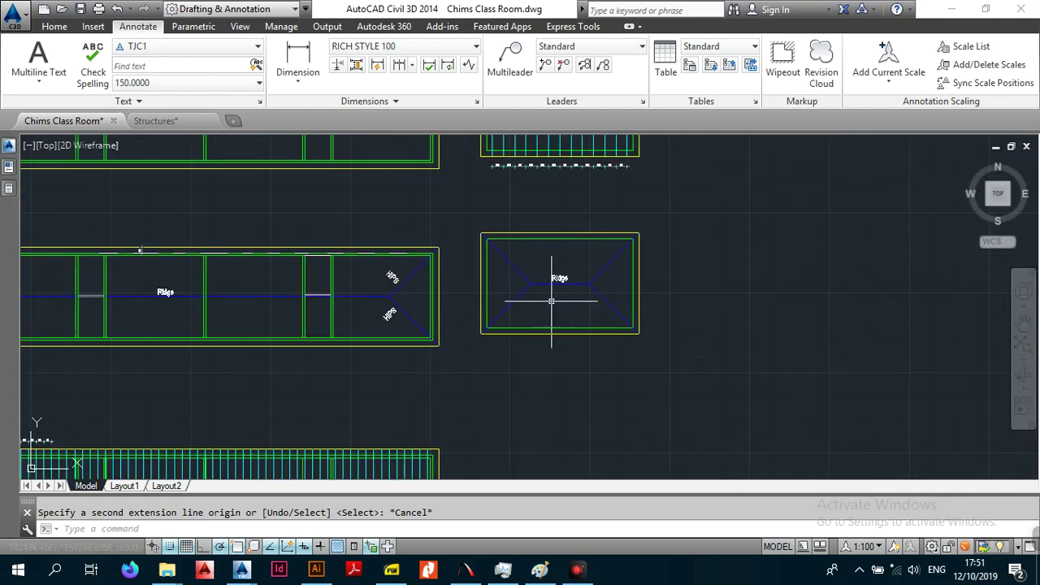
scroll(544, 305, up, 2)
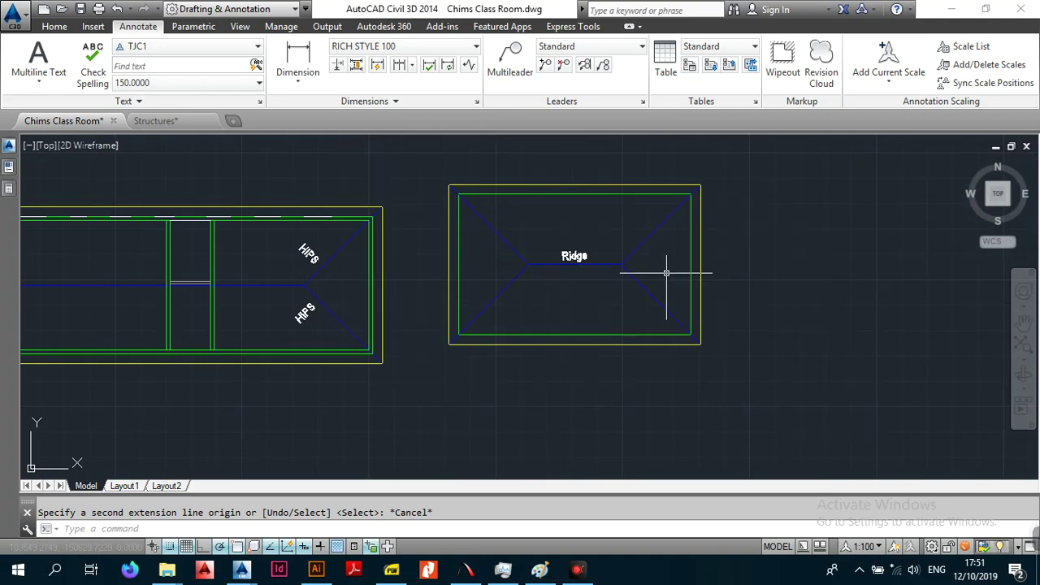
middle_drag(419, 330, 604, 318)
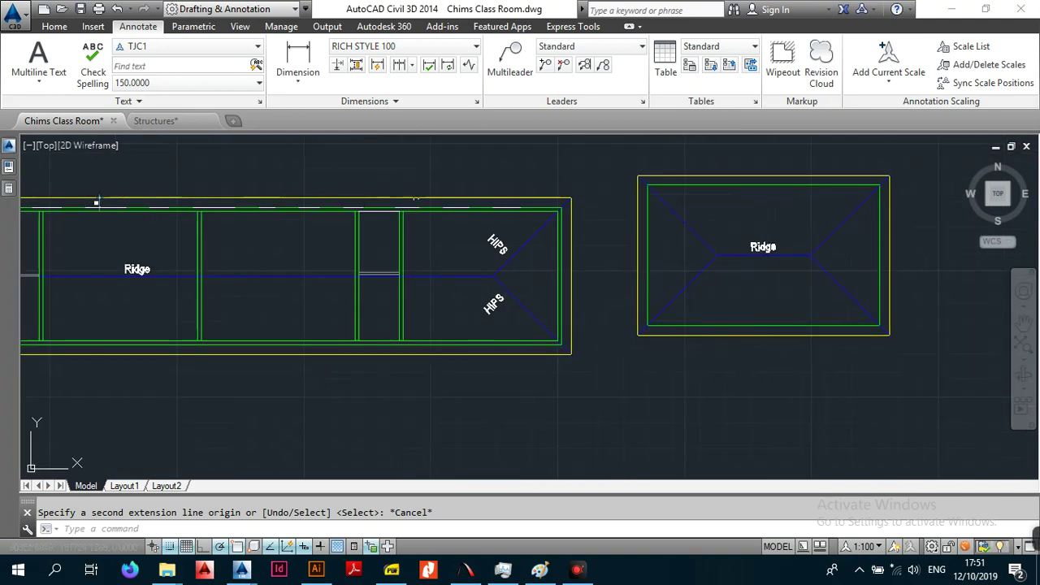
middle_drag(764, 284, 473, 292)
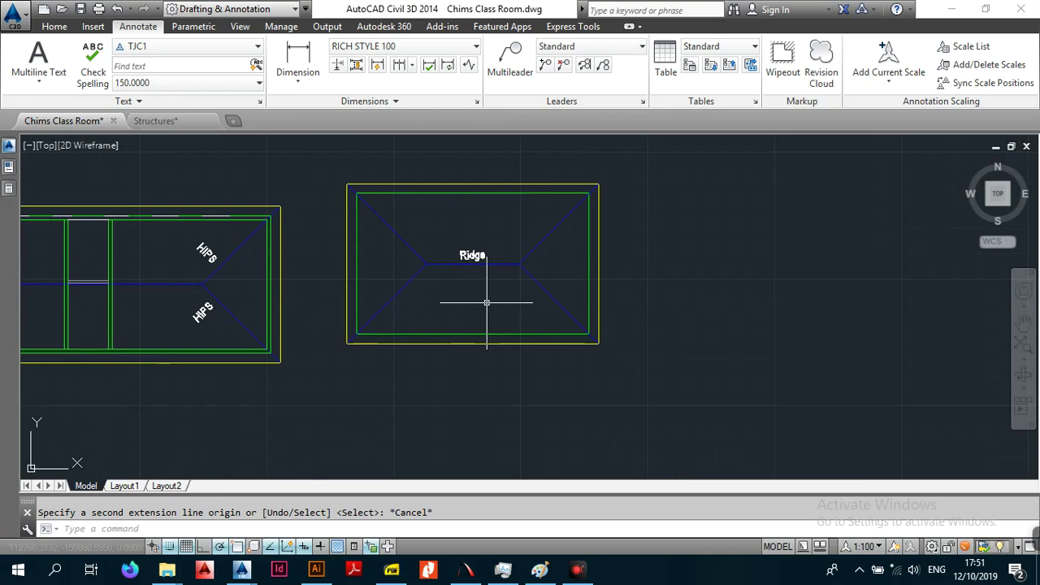
click(860, 571)
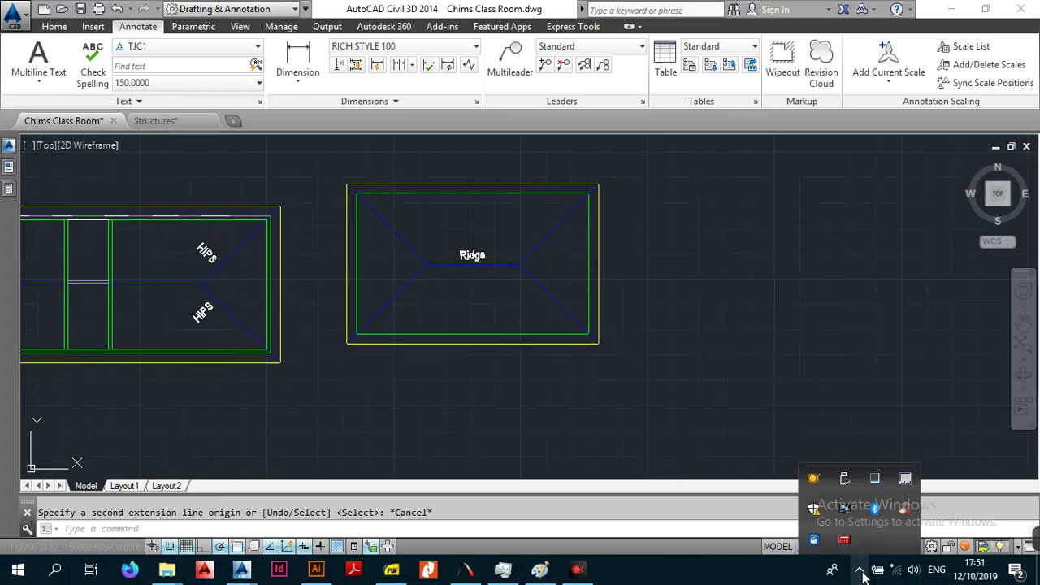
click(816, 482)
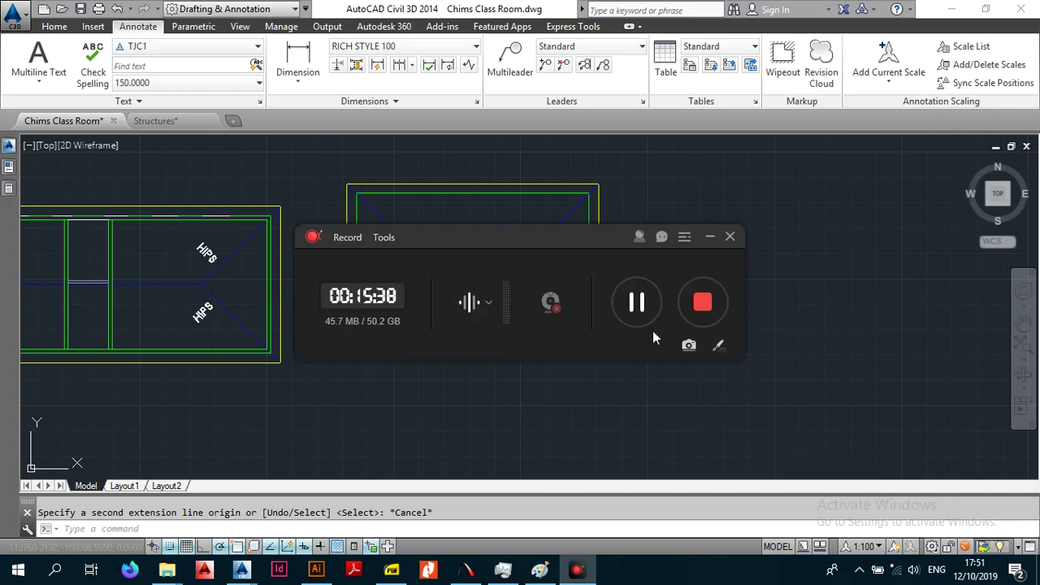